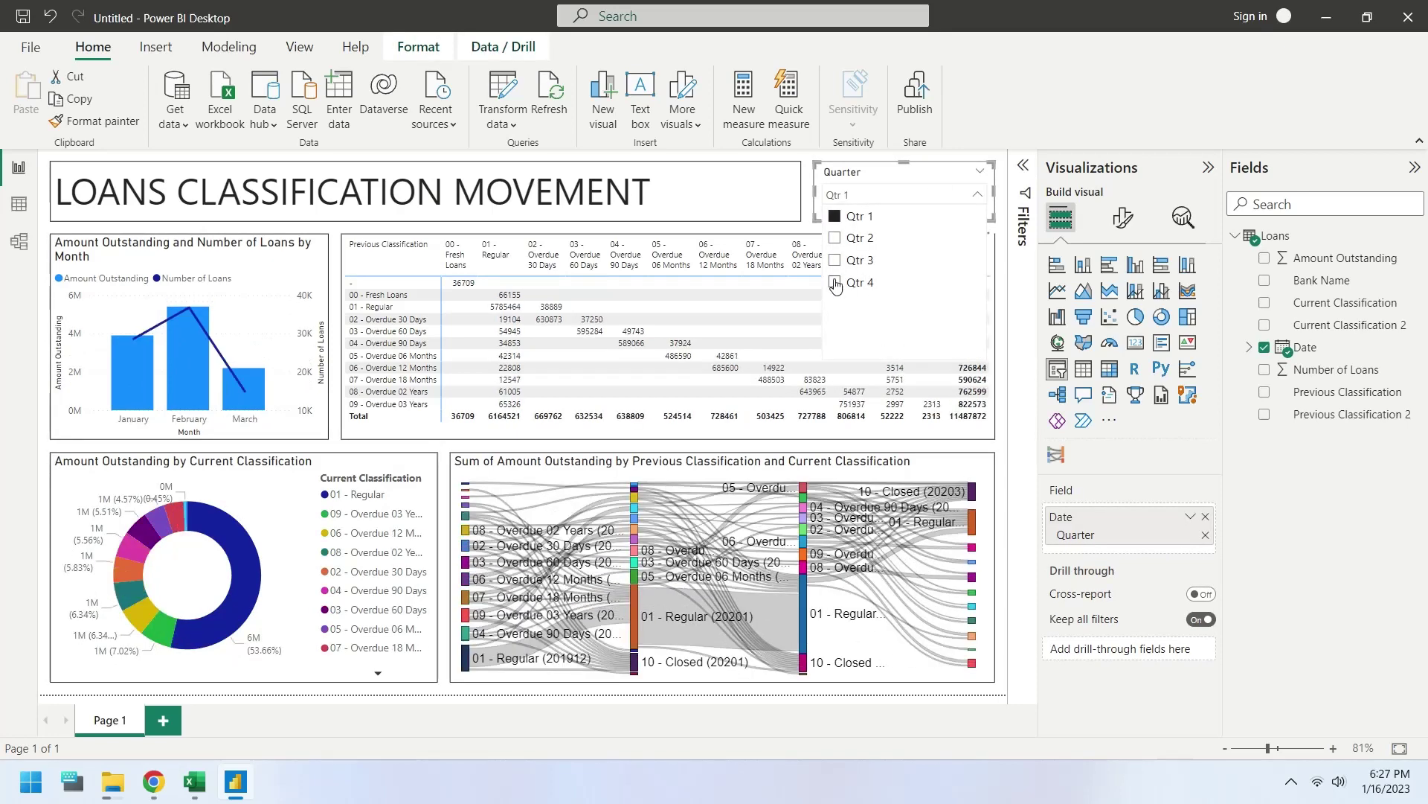
Filter the dashboard to Qtr 4 and cross-filter by the Overdue 60 Days and Overdue 30 Days donut slices.
left_click(834, 283)
left_click(240, 570)
left_click(195, 631)
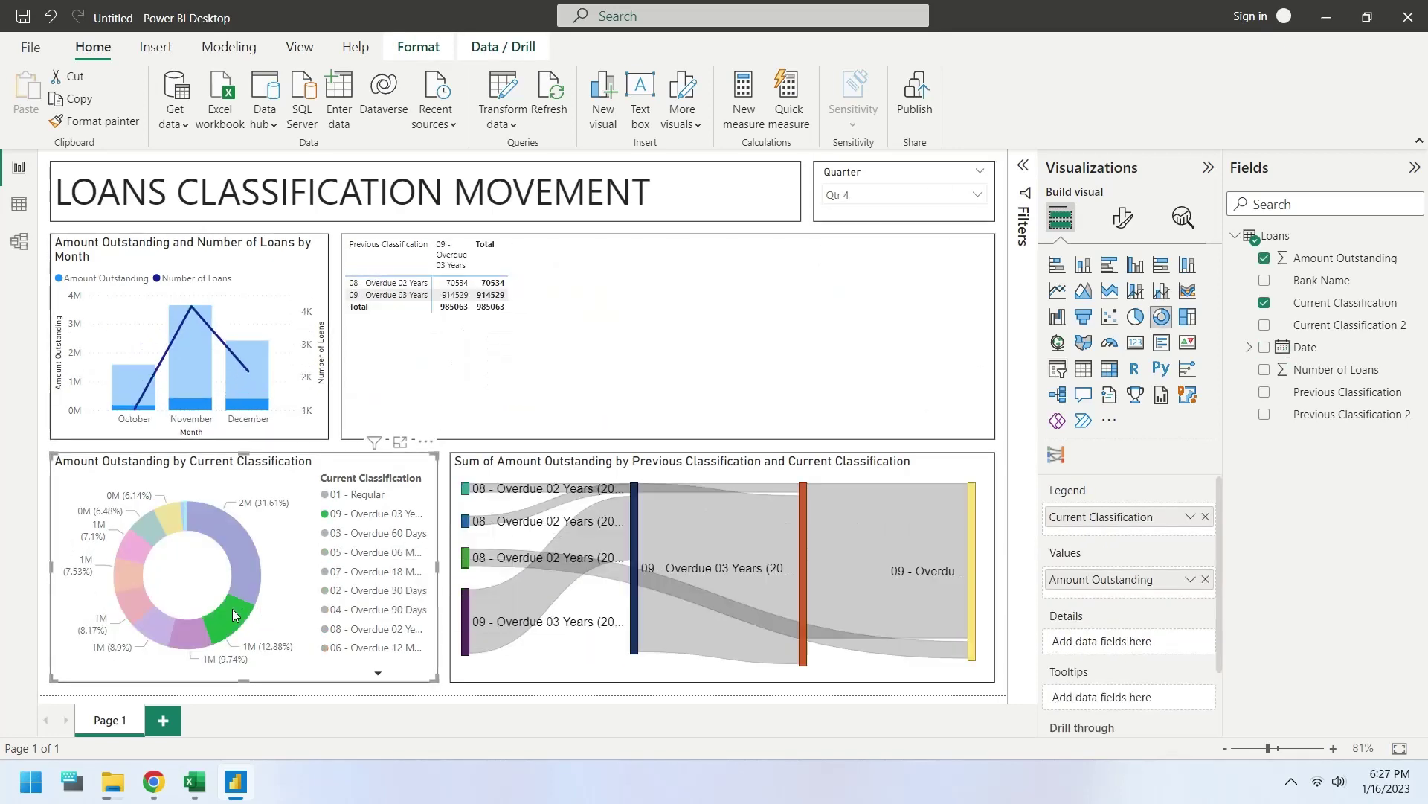
left_click(197, 633)
left_click(131, 601)
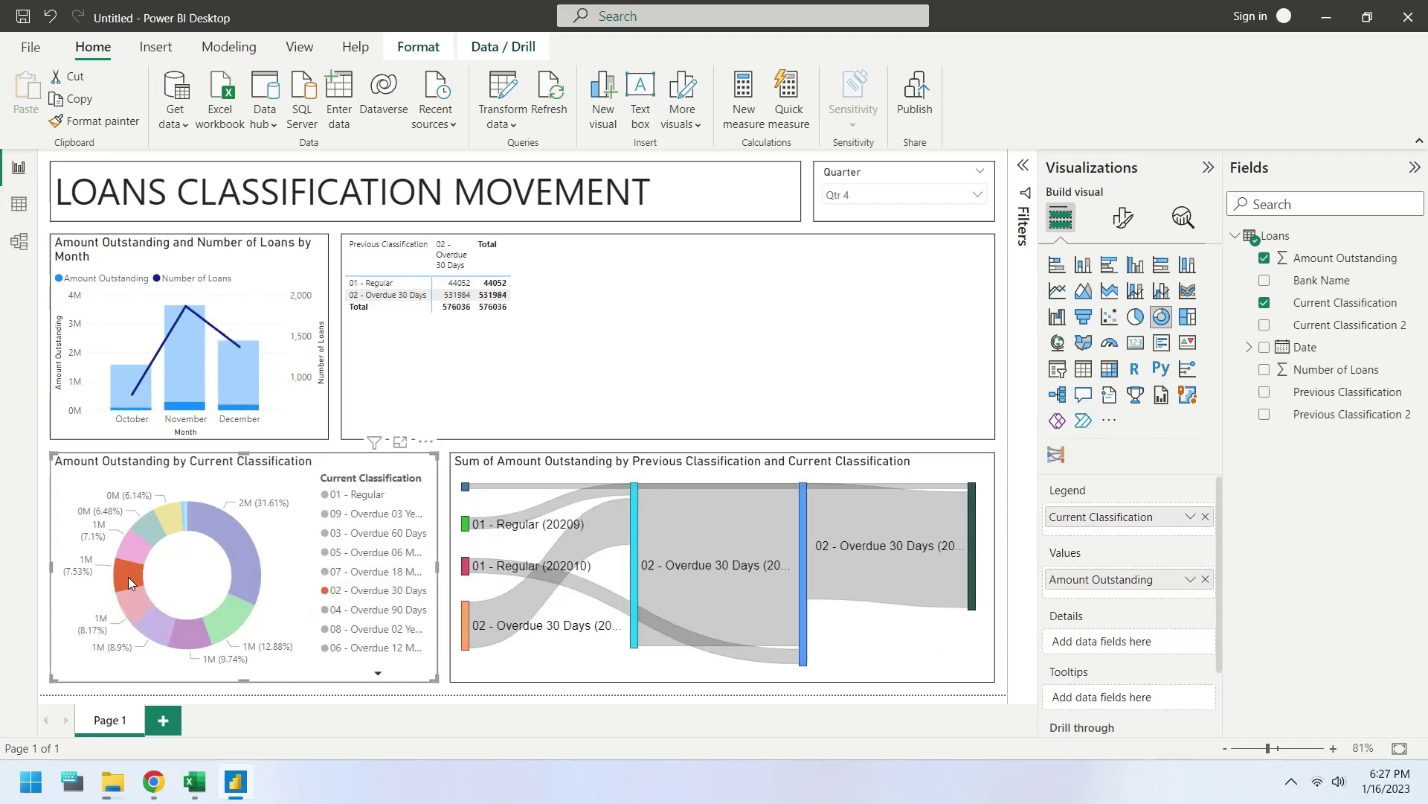
Cross-filter by the Overdue 18 Months and Overdue 02 Years donut slices, then clear the donut selection.
left_click(132, 601)
mouse_move(808, 552)
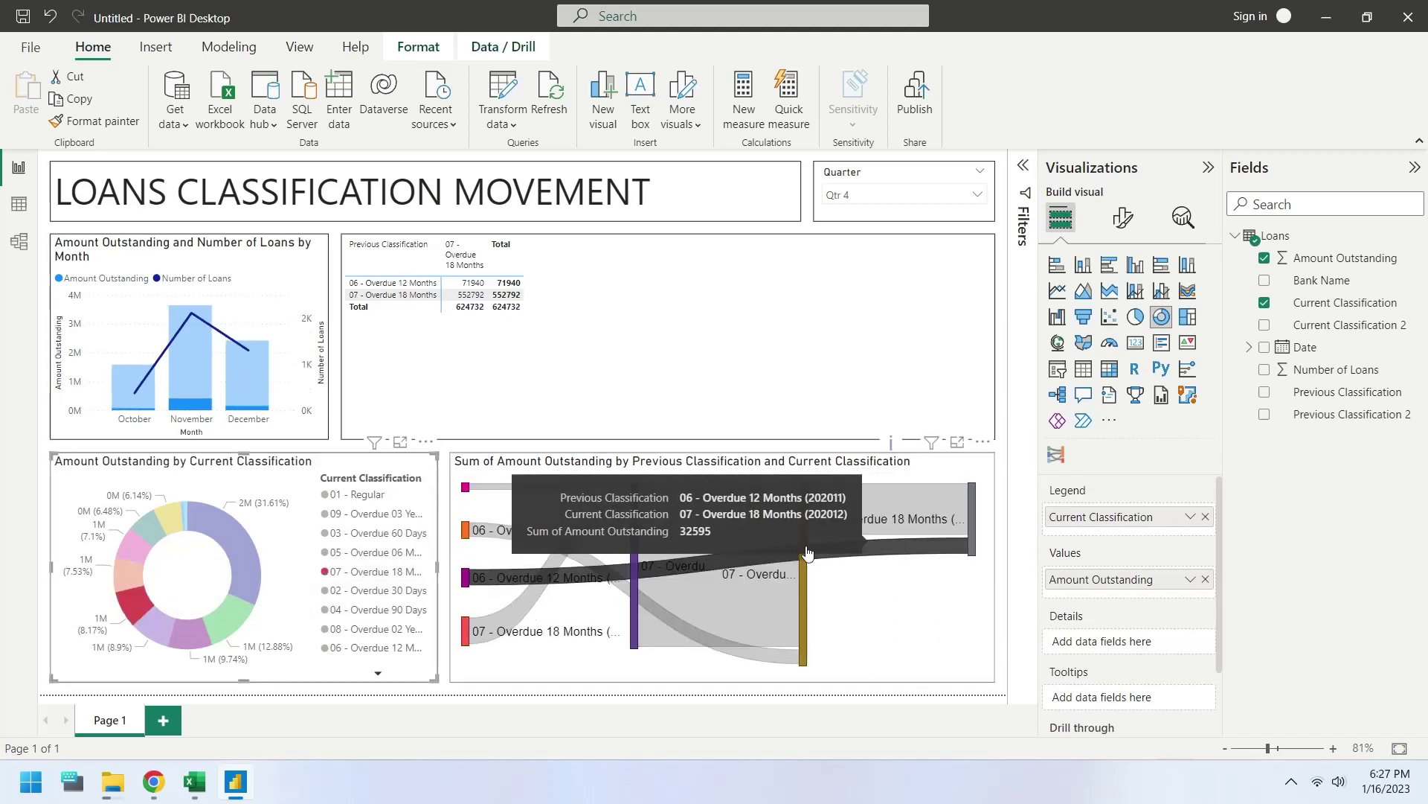
left_click(132, 569)
left_click(164, 530)
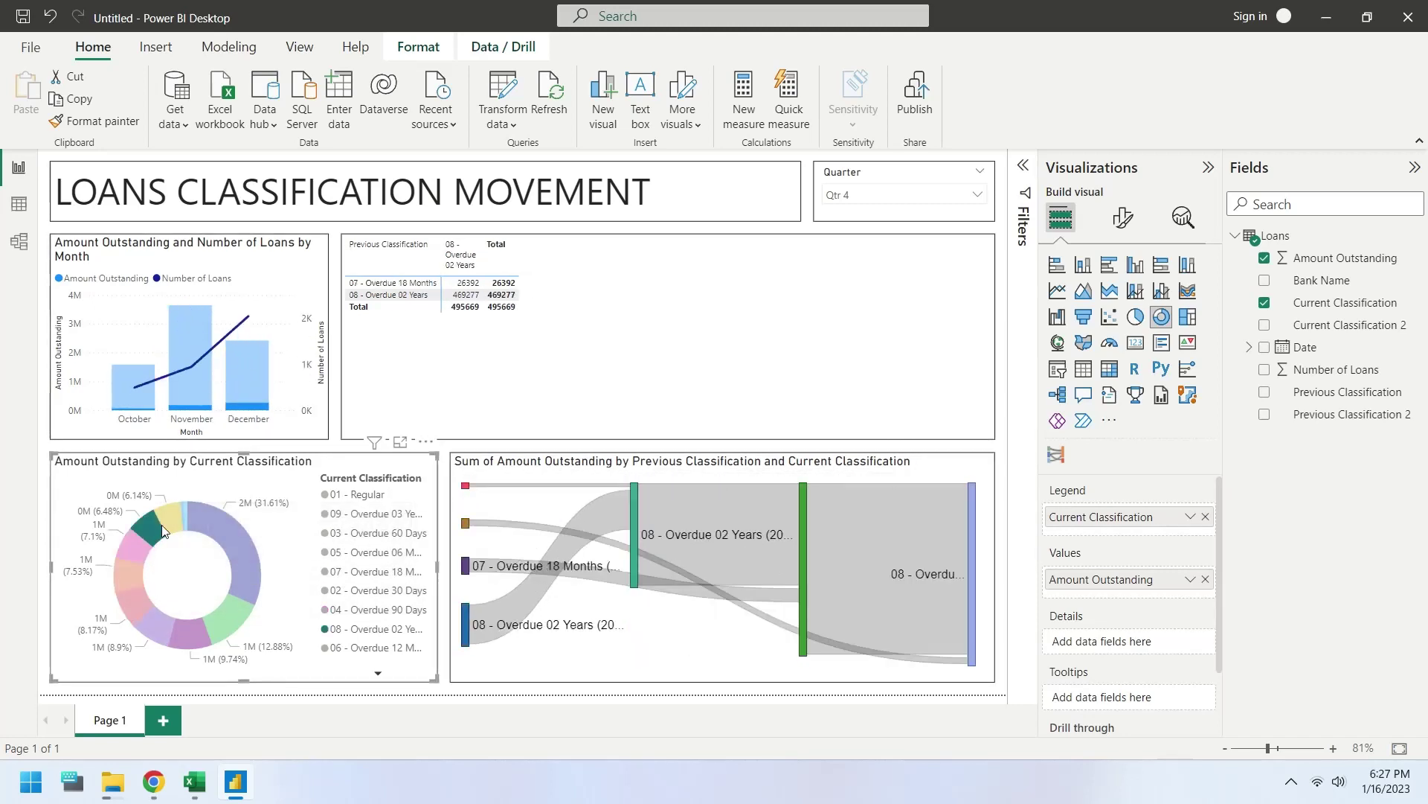
left_click(194, 517)
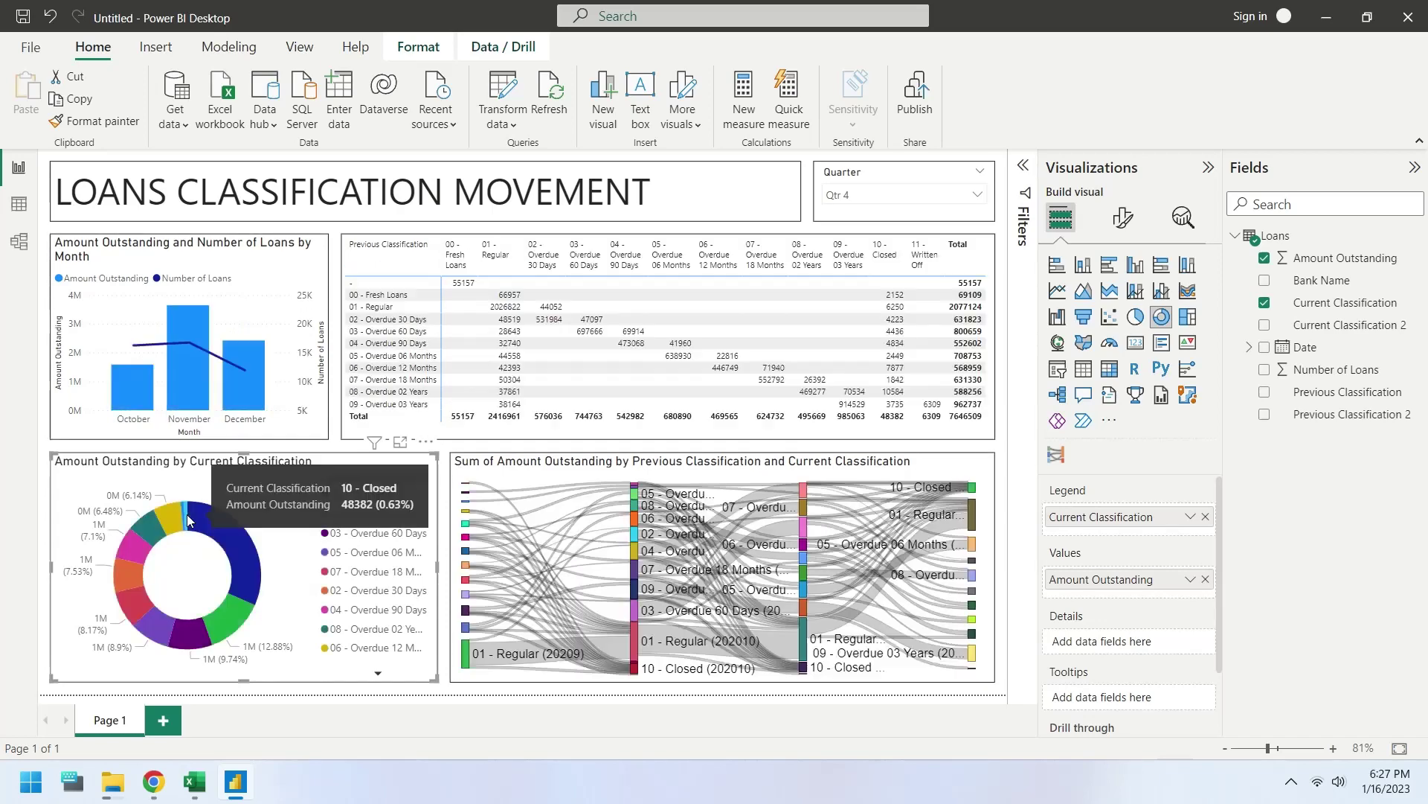
Cross-filter by the December bar, clear it, then filter by the Fresh Loans to Regular matrix cell.
left_click(137, 391)
left_click(204, 395)
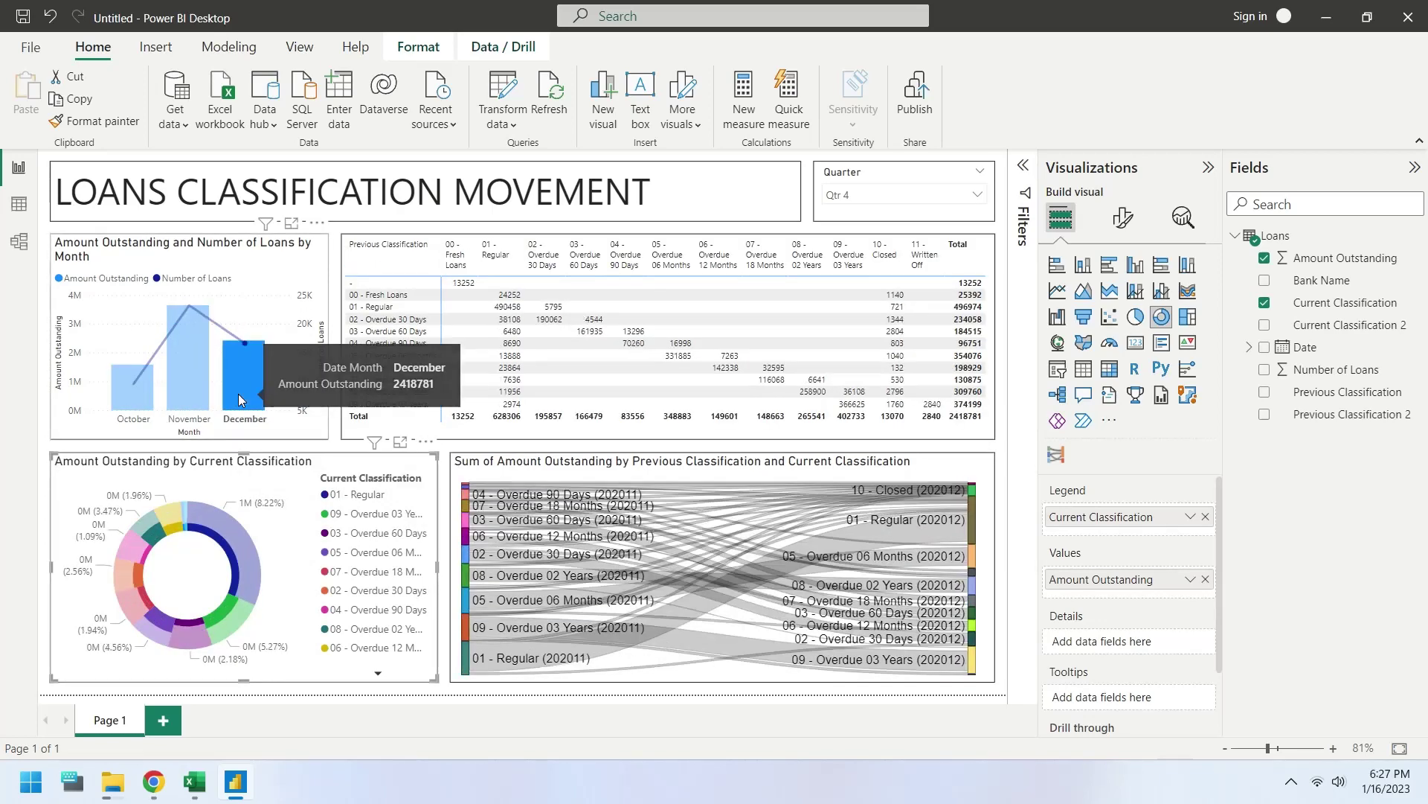
left_click(405, 538)
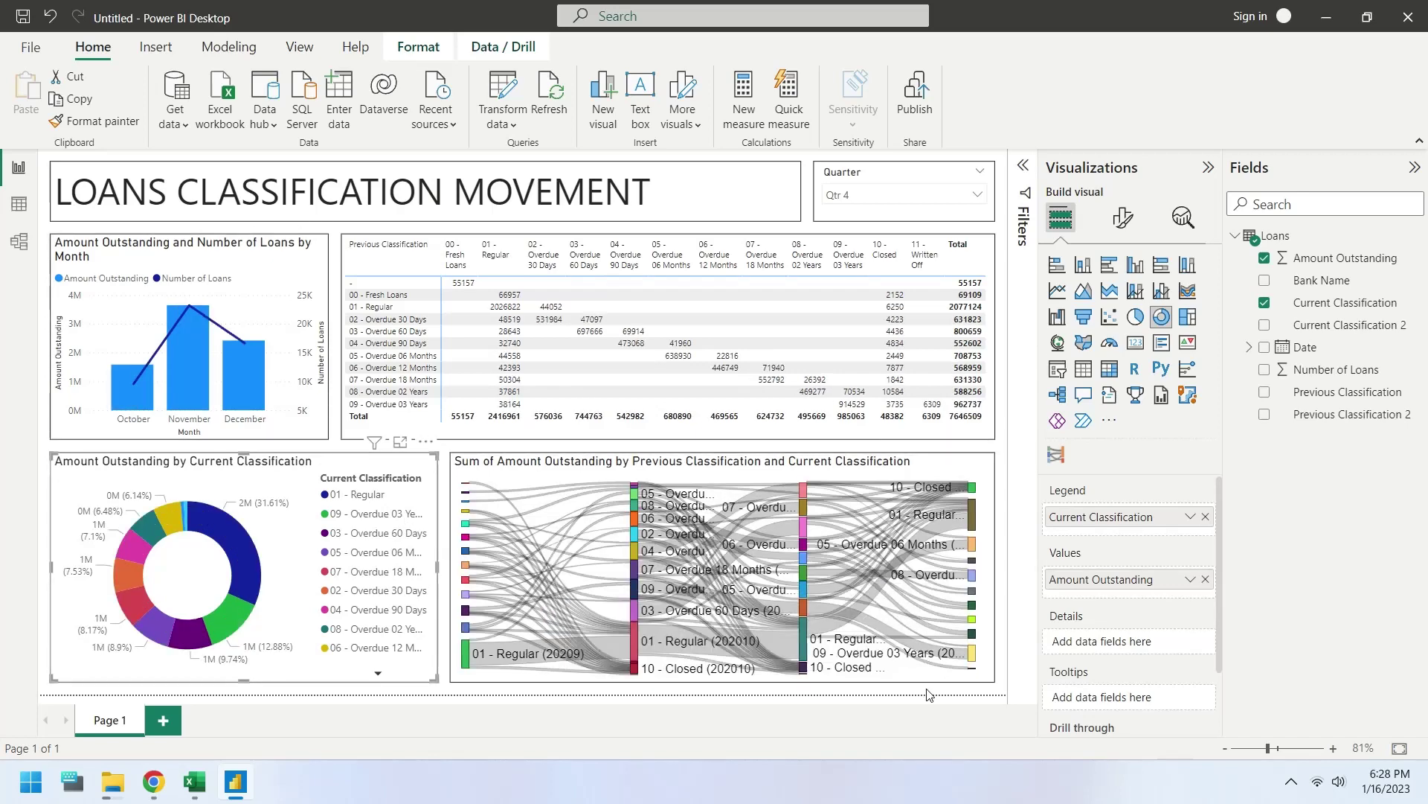
left_click(504, 296)
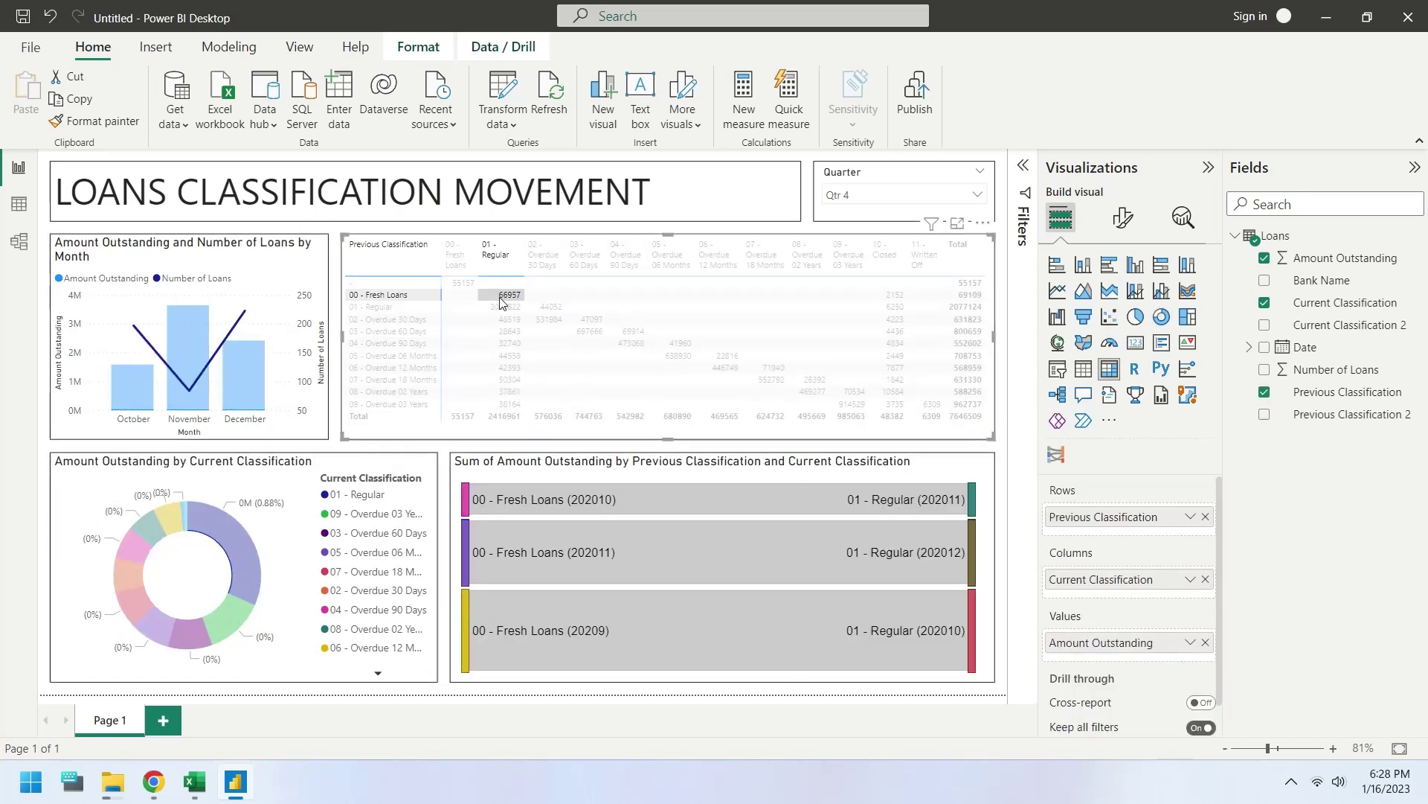
Clear the matrix filter and pick Loans.xlsx as an Excel Workbook data source.
left_click(503, 297)
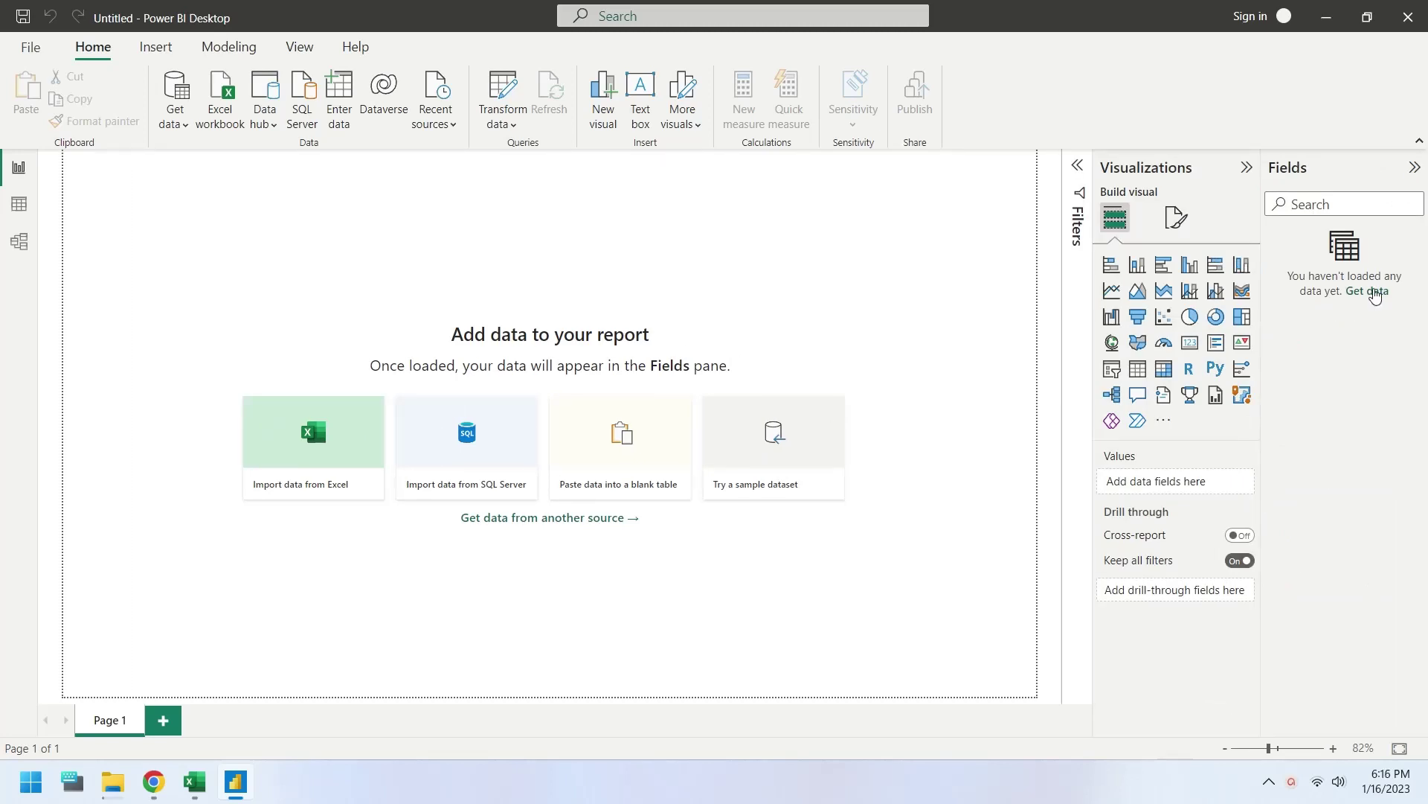
left_click(1369, 291)
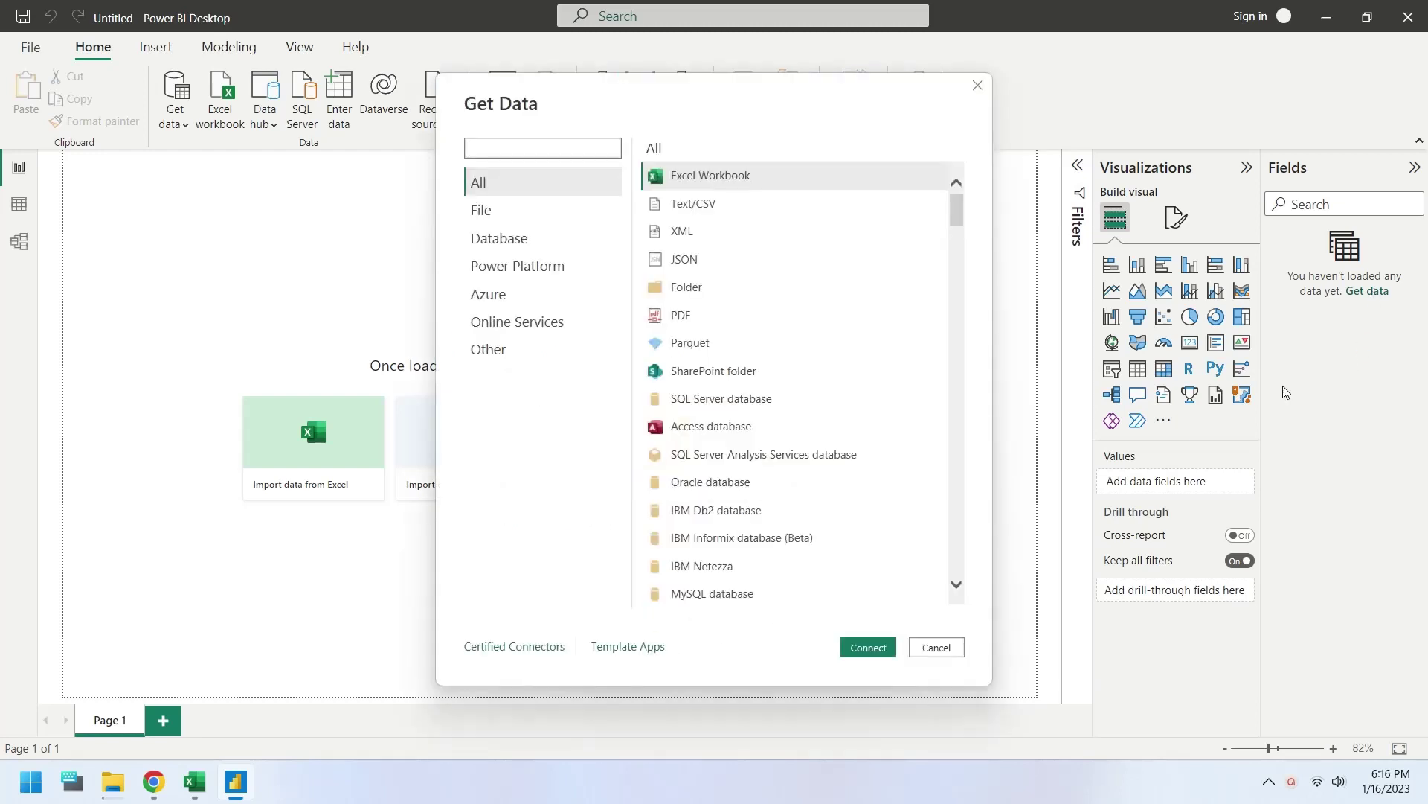
left_click(757, 179)
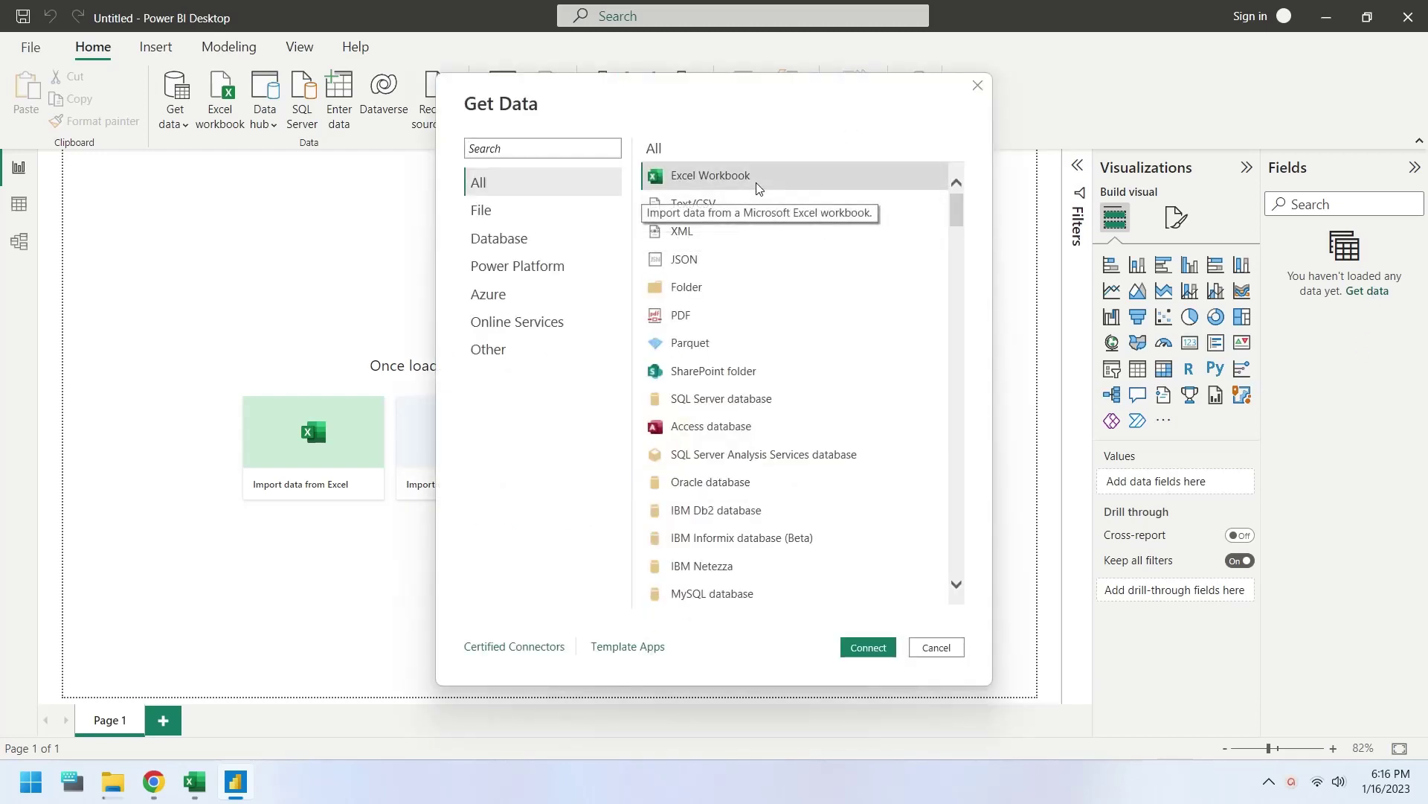
left_click(867, 647)
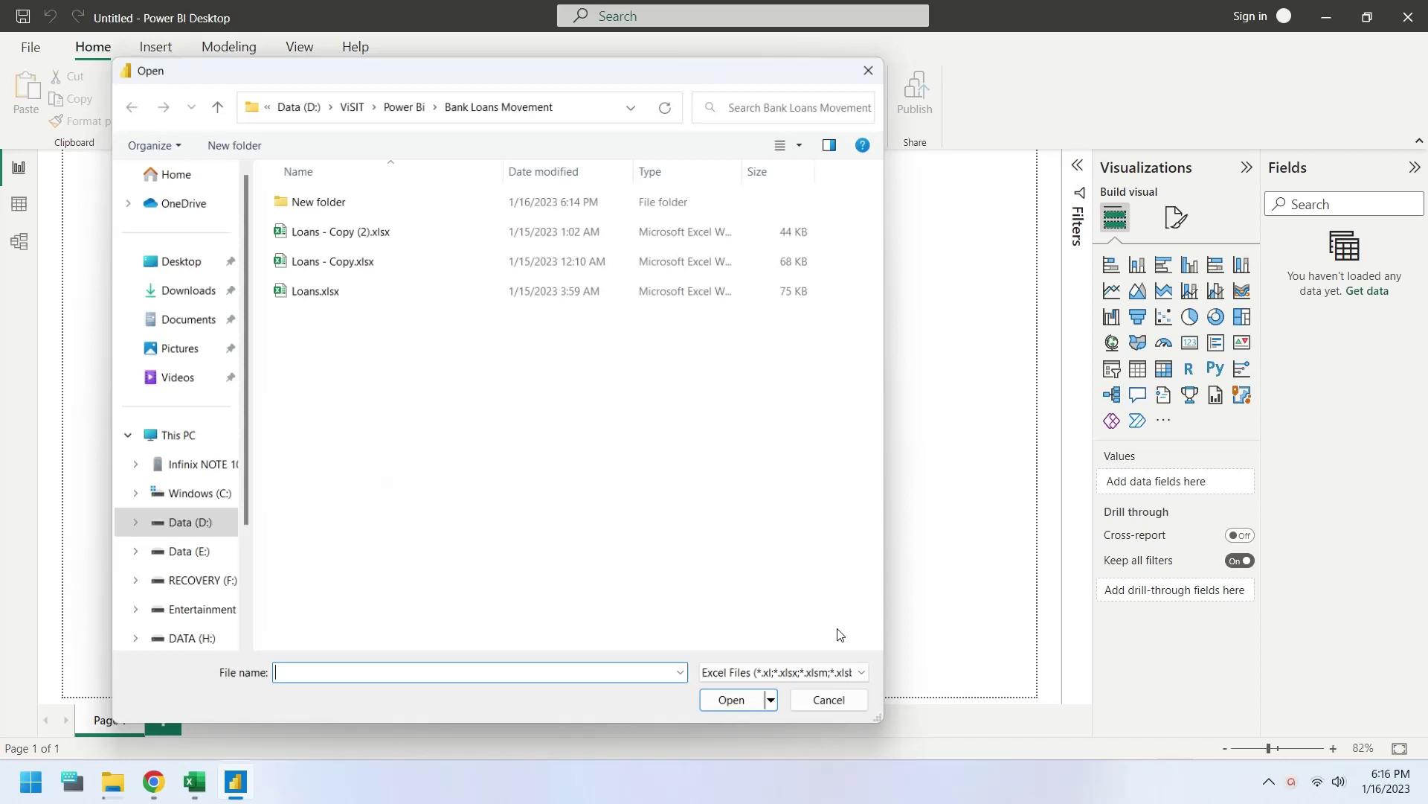
left_click(340, 282)
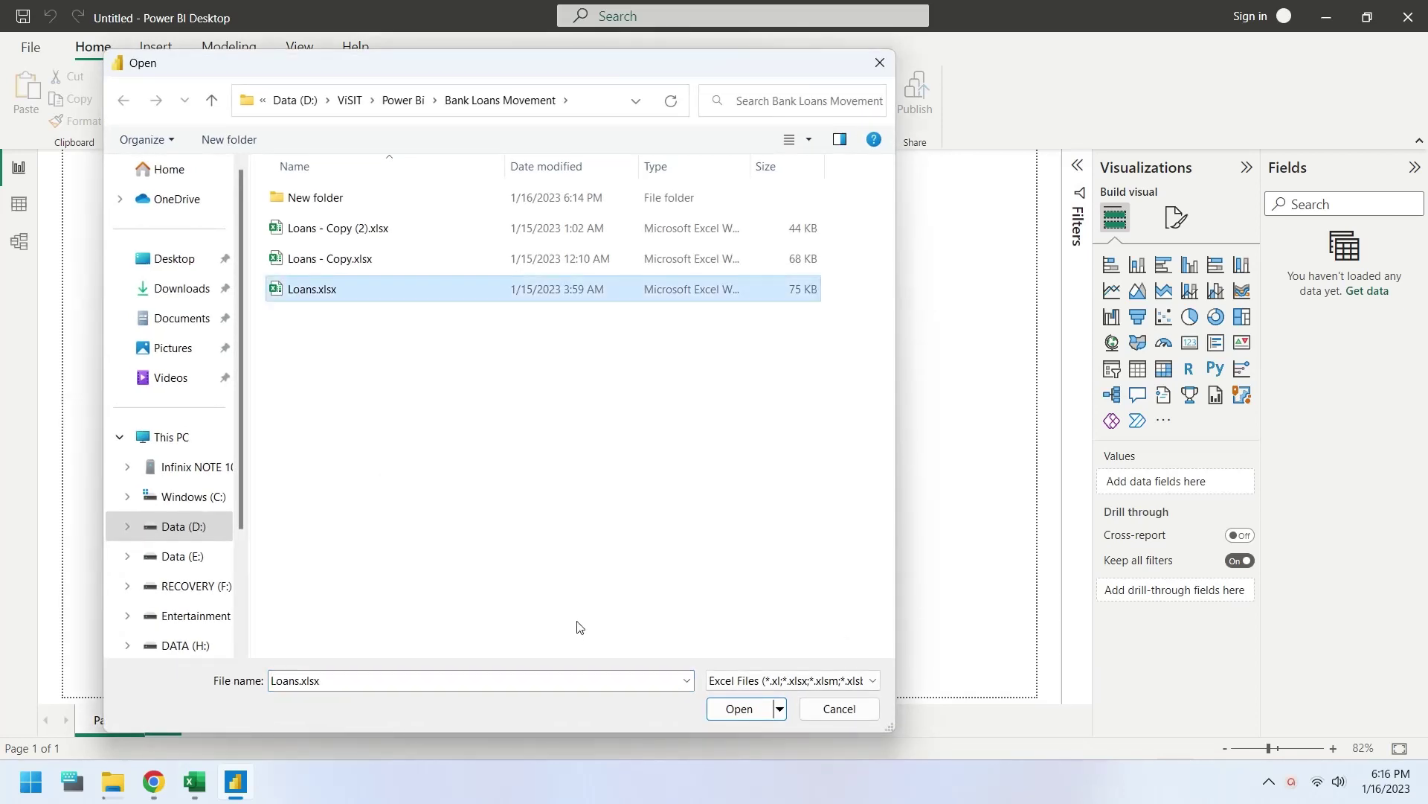
left_click(744, 709)
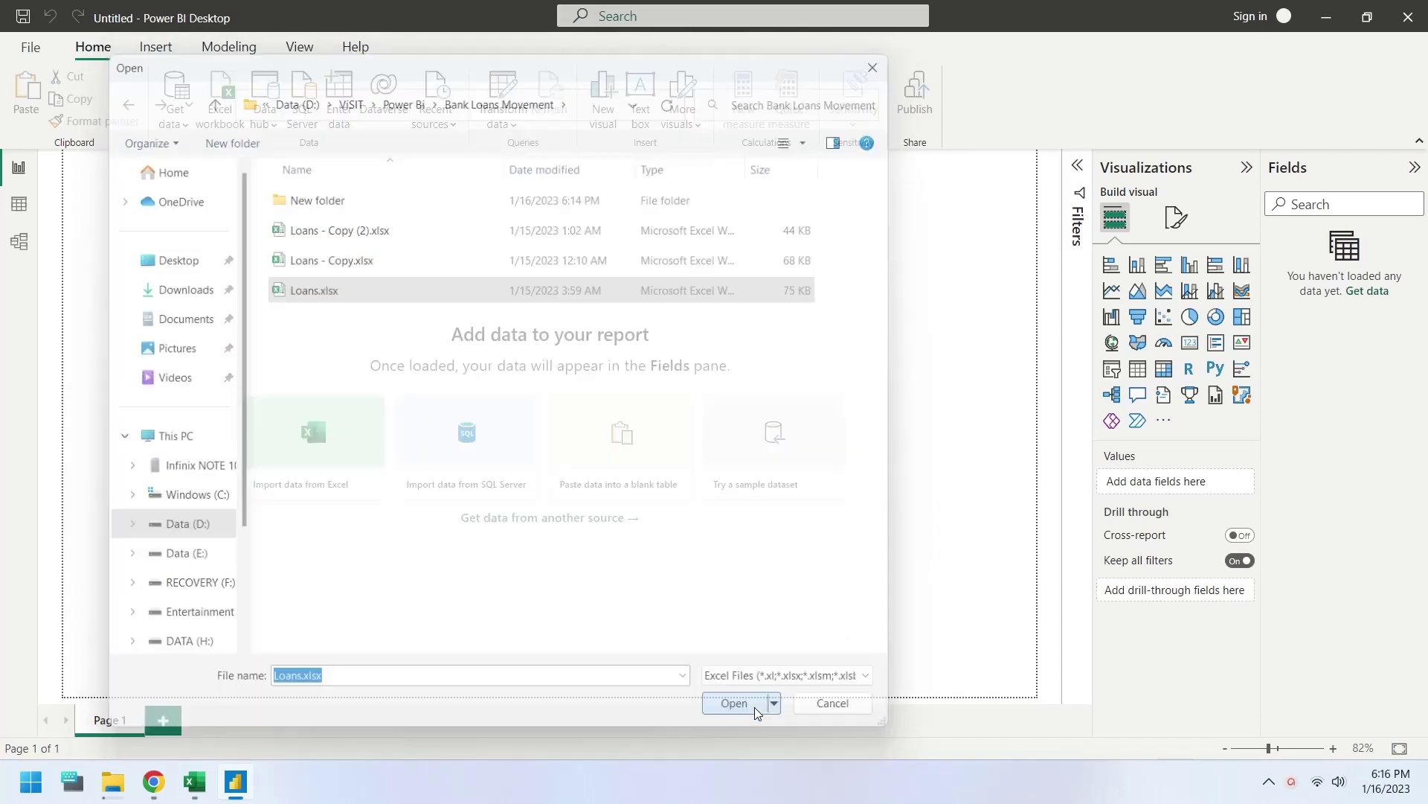
left_click(194, 781)
left_click(41, 226)
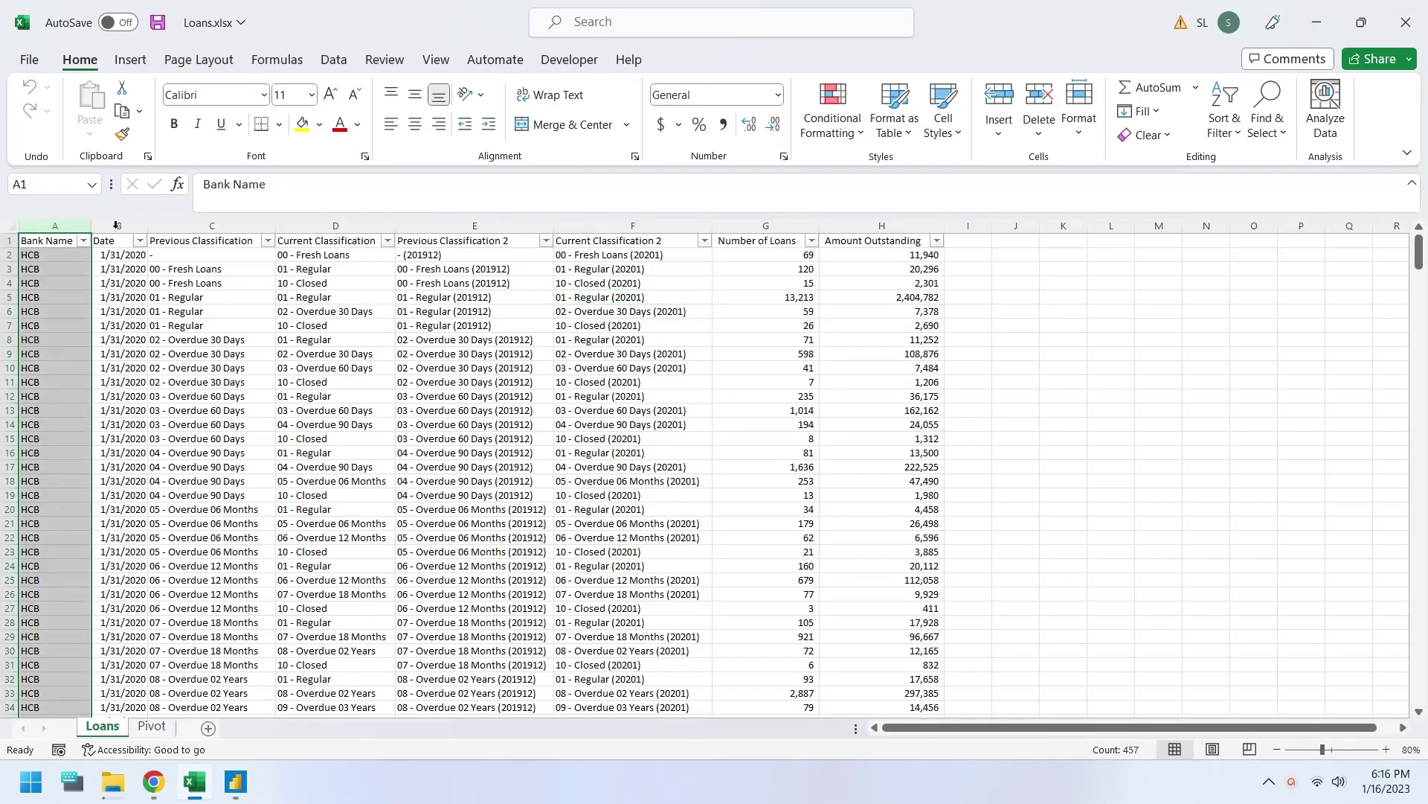
left_click(117, 227)
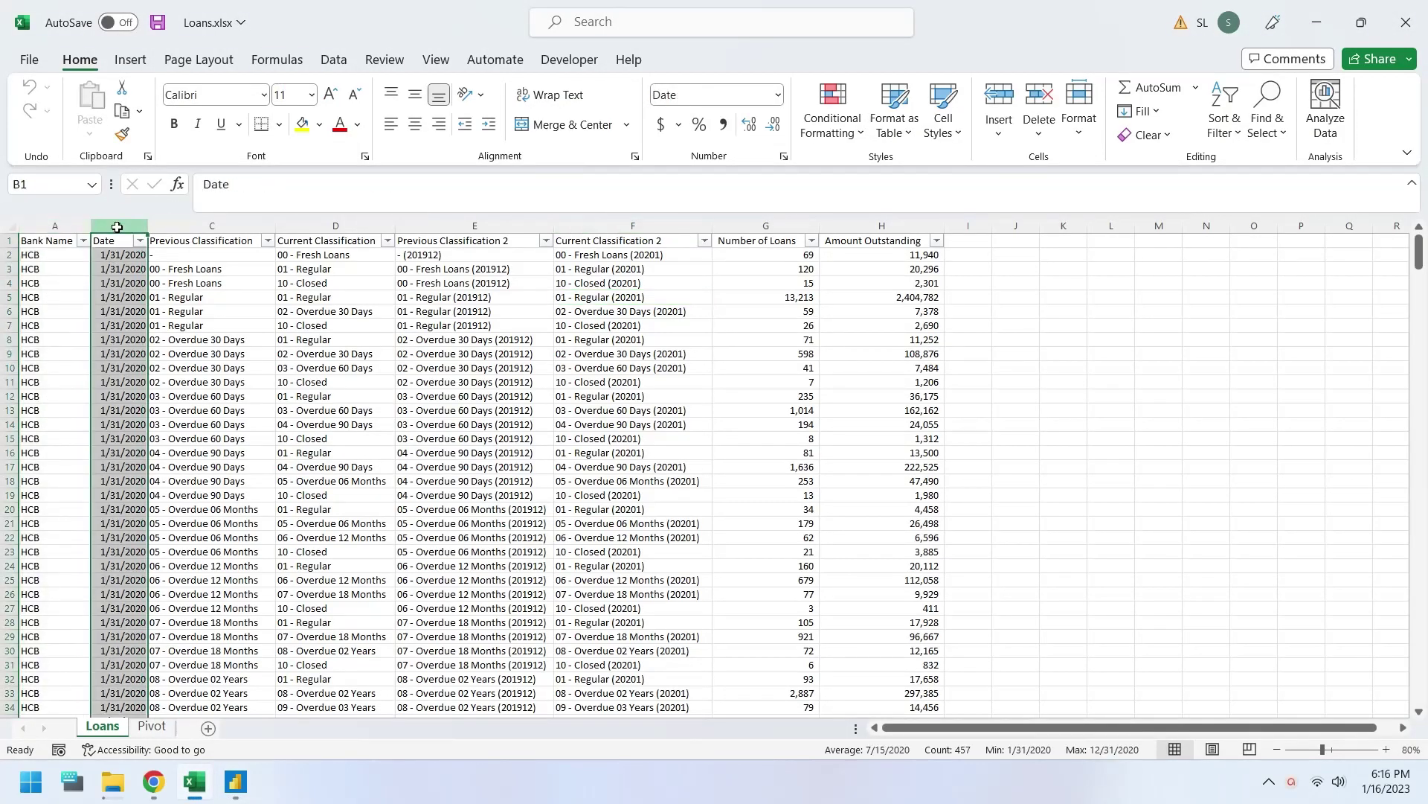
left_click(183, 226)
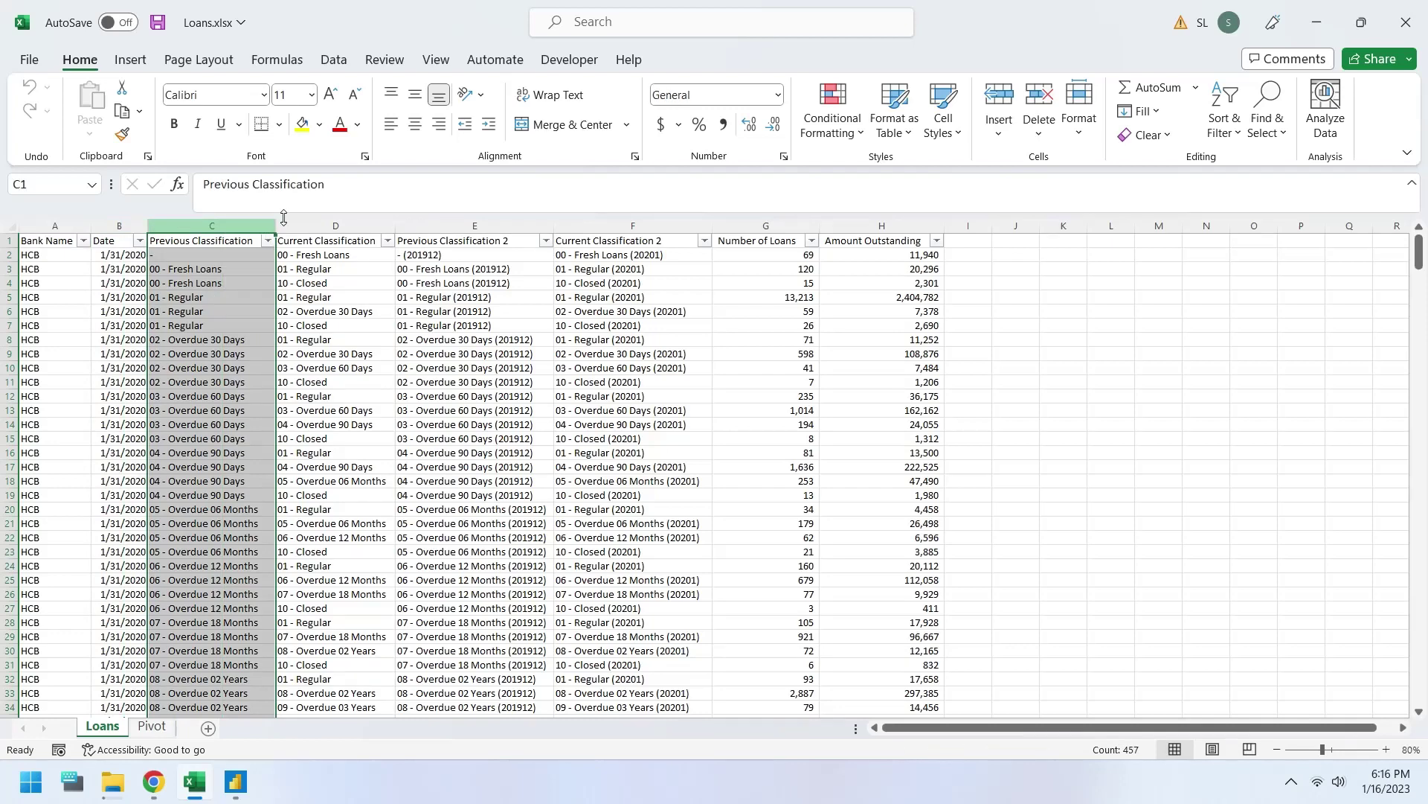
left_click_drag(474, 225, 633, 225)
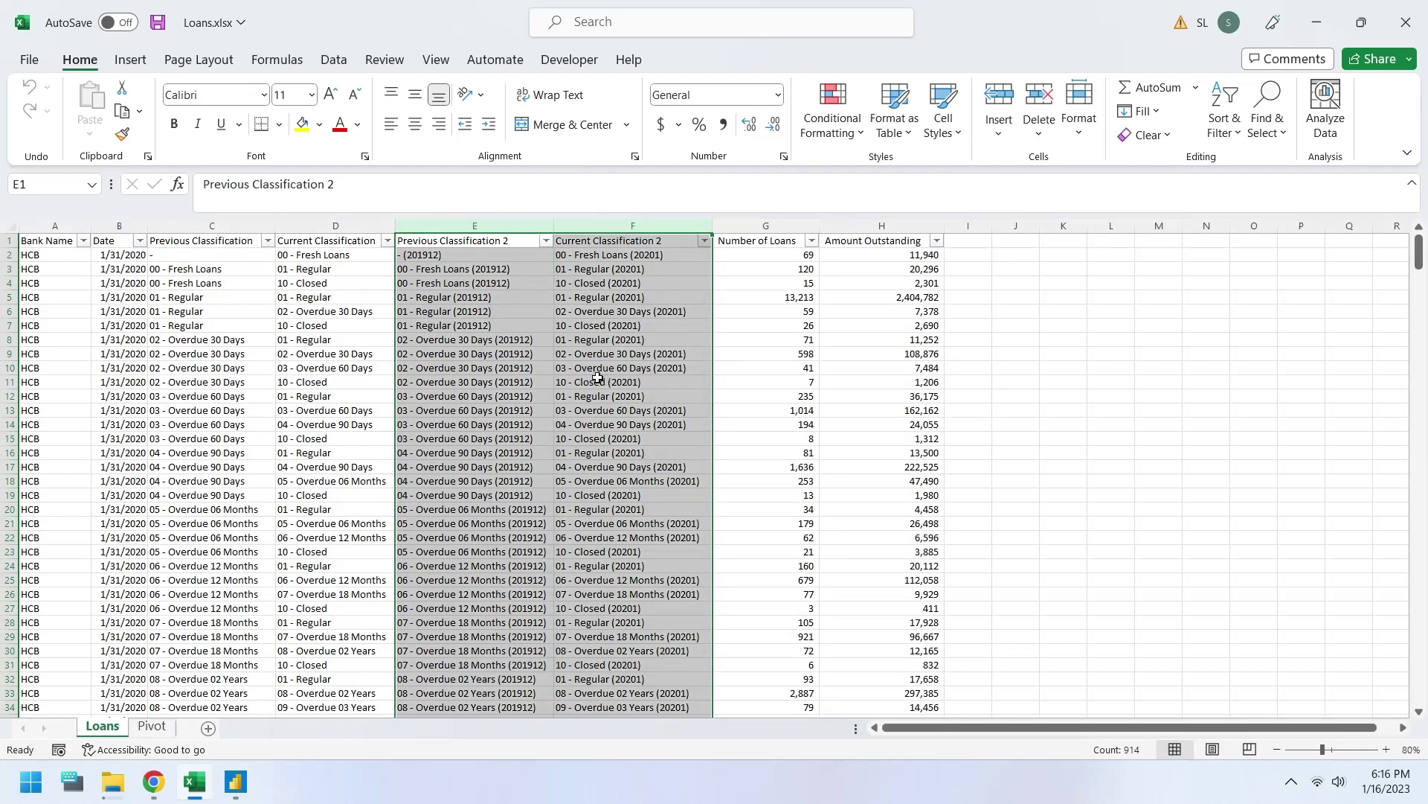
left_click(774, 225)
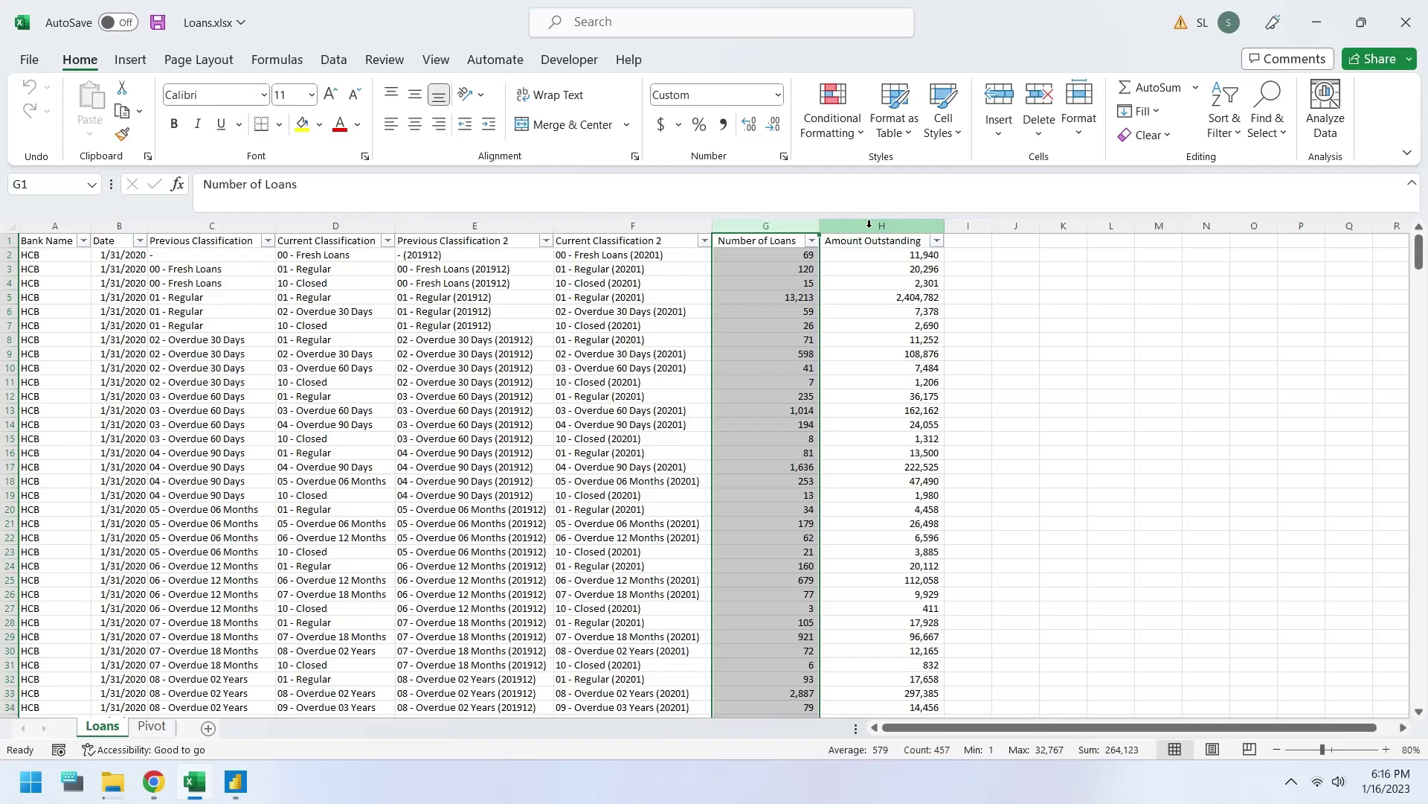
left_click(869, 224)
left_click(737, 311)
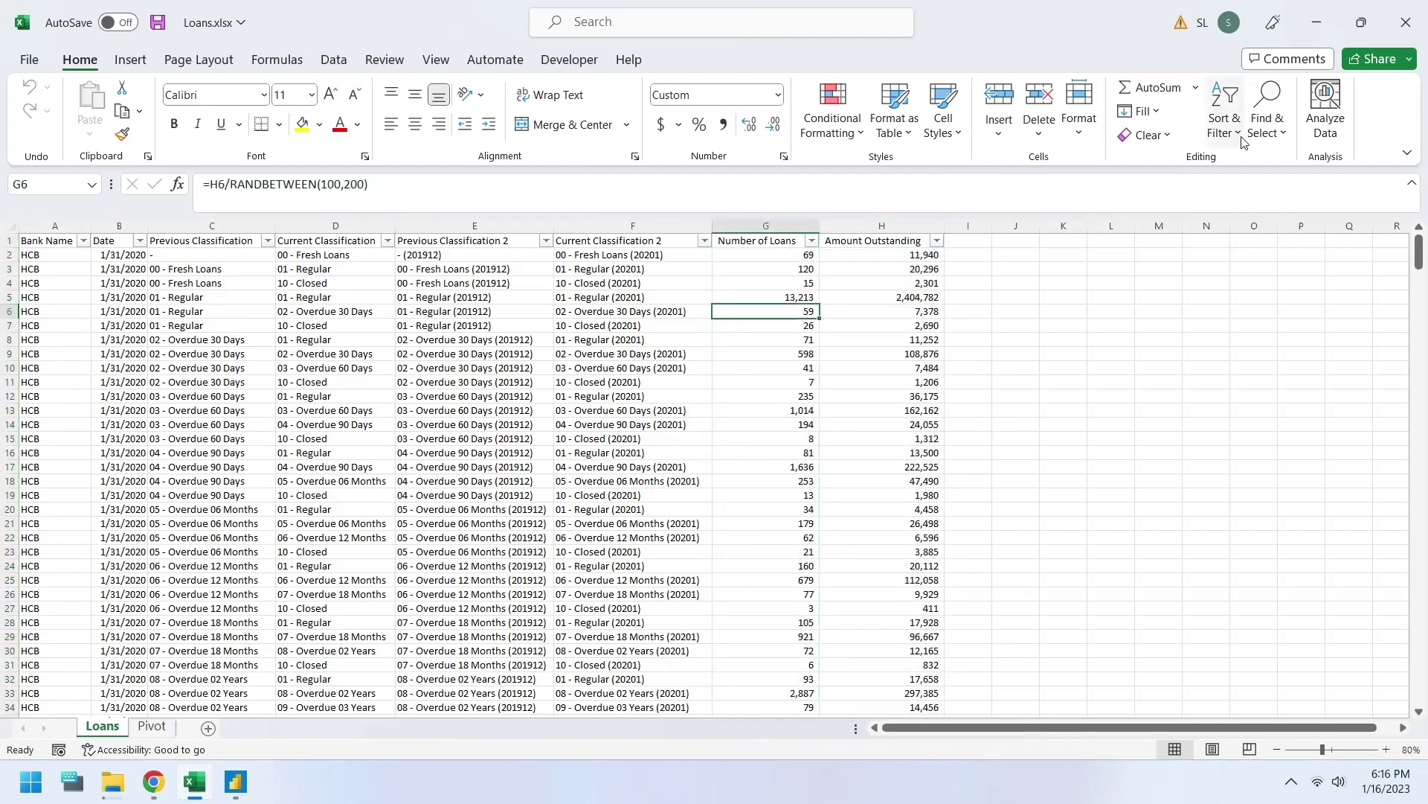
Tick the Loans sheet in the Navigator, load it, and expand the Loans table's fields.
left_click(224, 796)
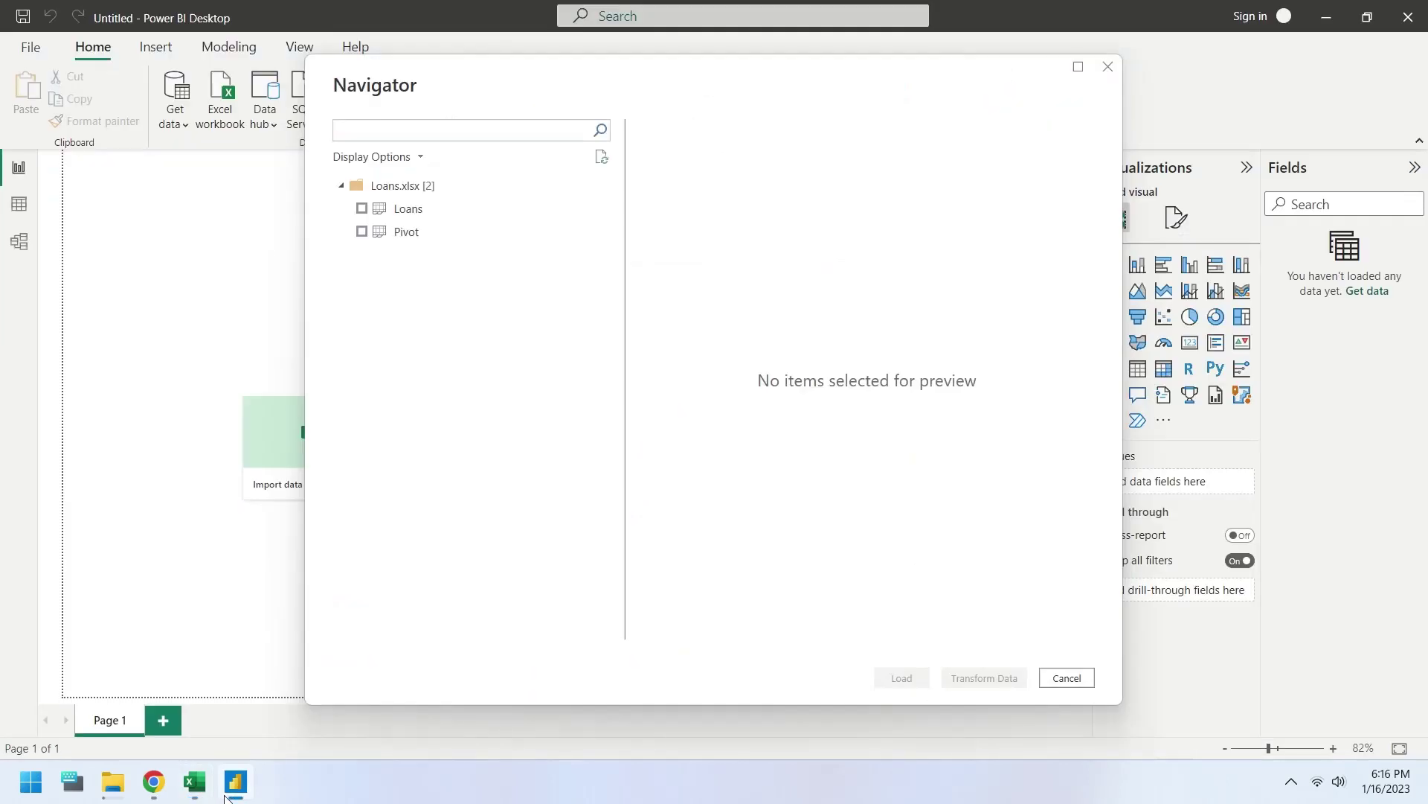
left_click(363, 209)
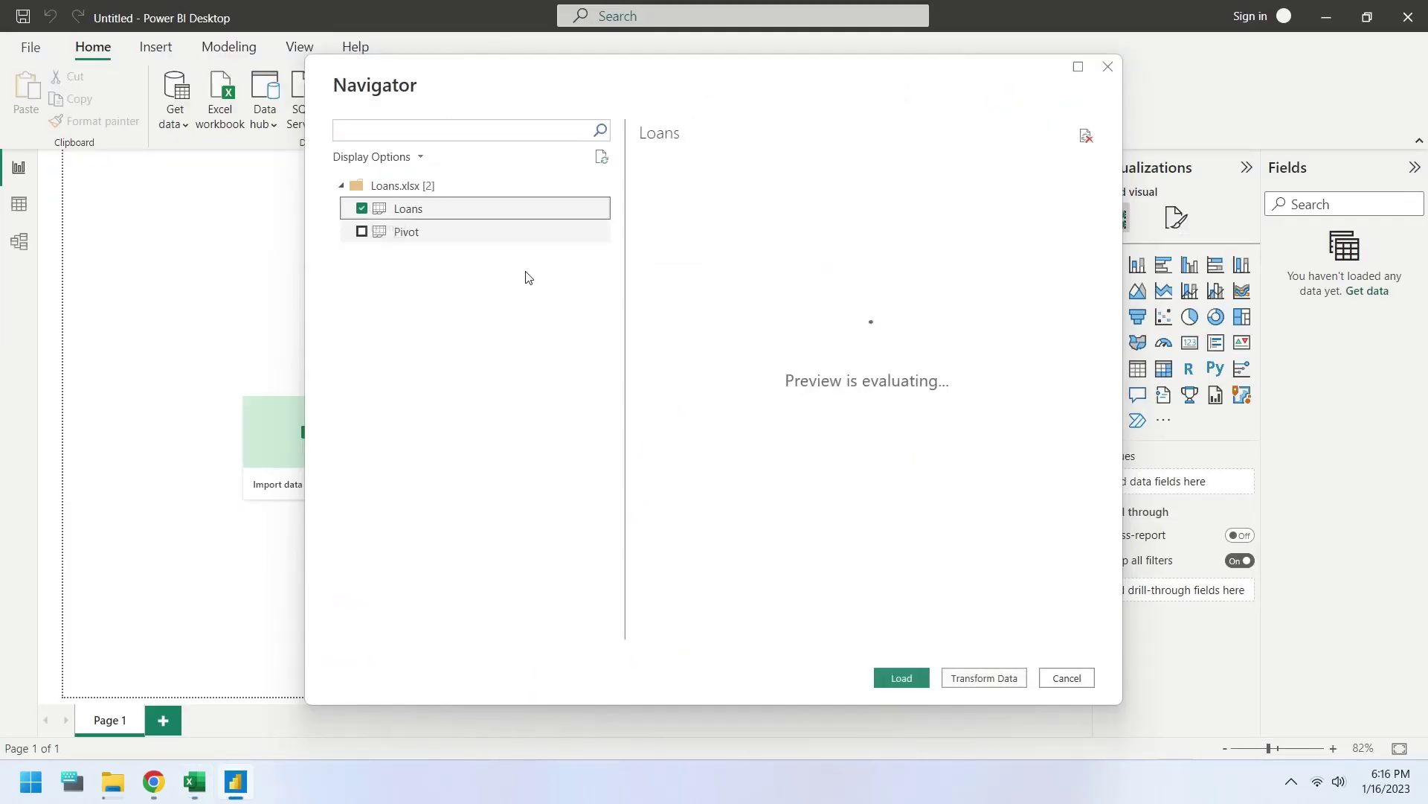
left_click(904, 679)
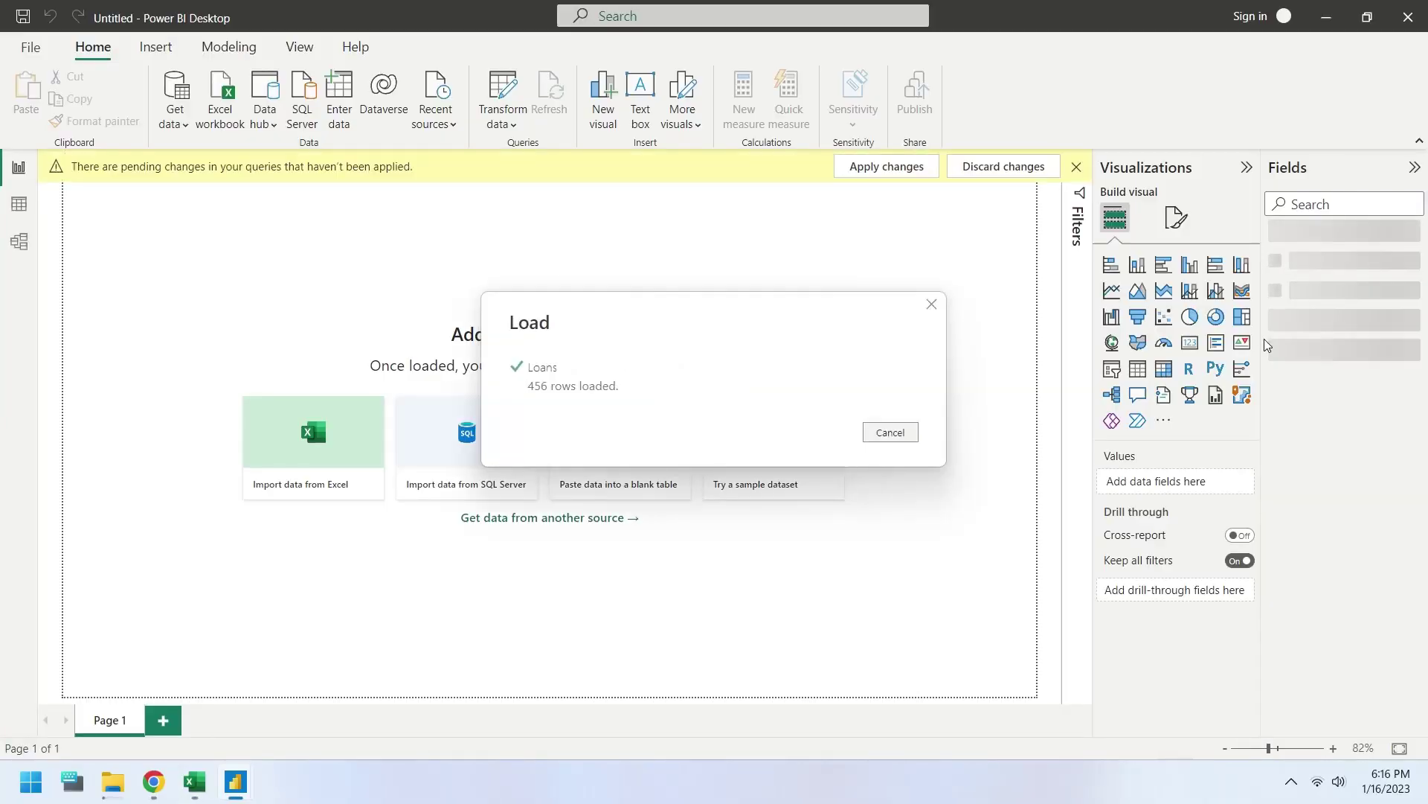
left_click(1273, 236)
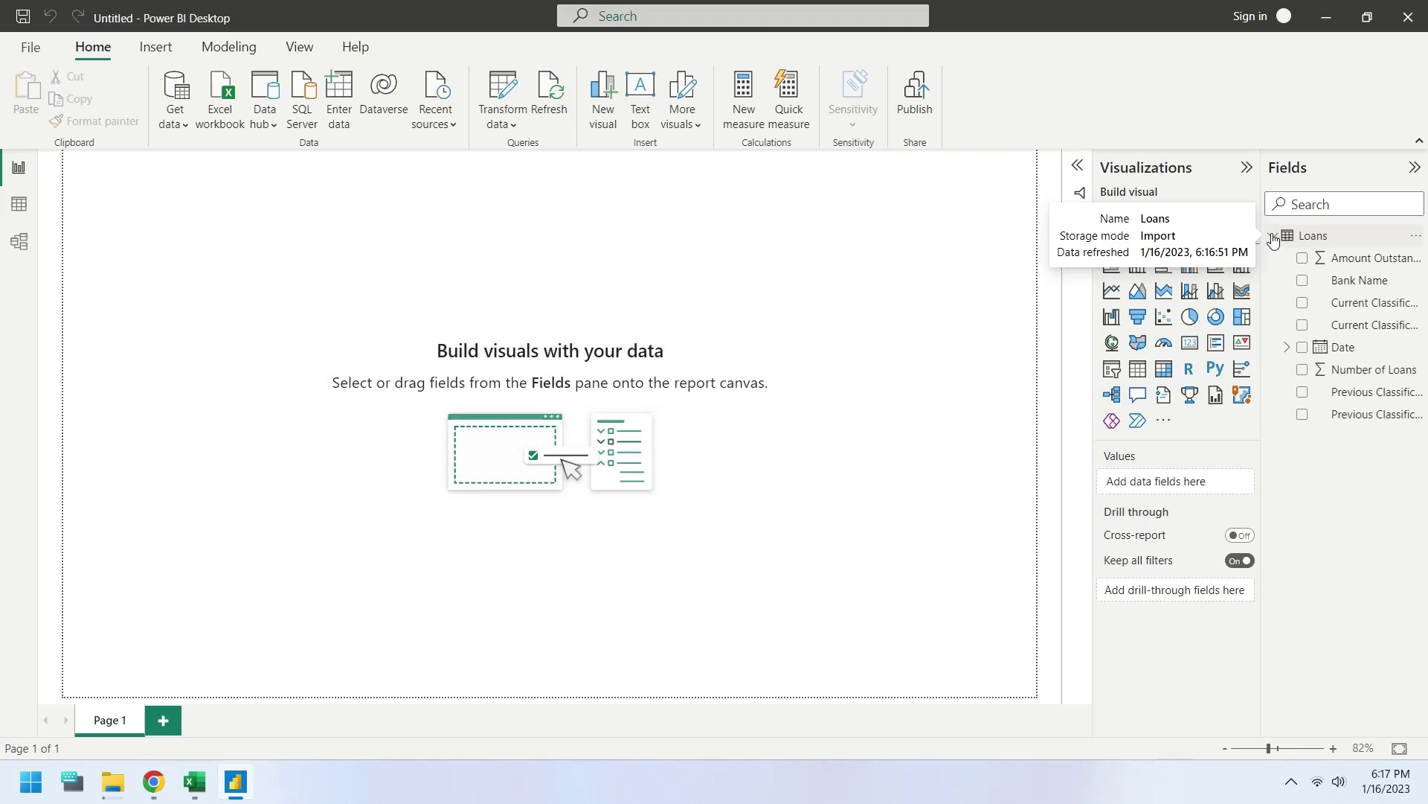
Insert a text box reading LOANS CLASSIFICATION MOVEMENT and stretch it across the page top.
left_click(155, 47)
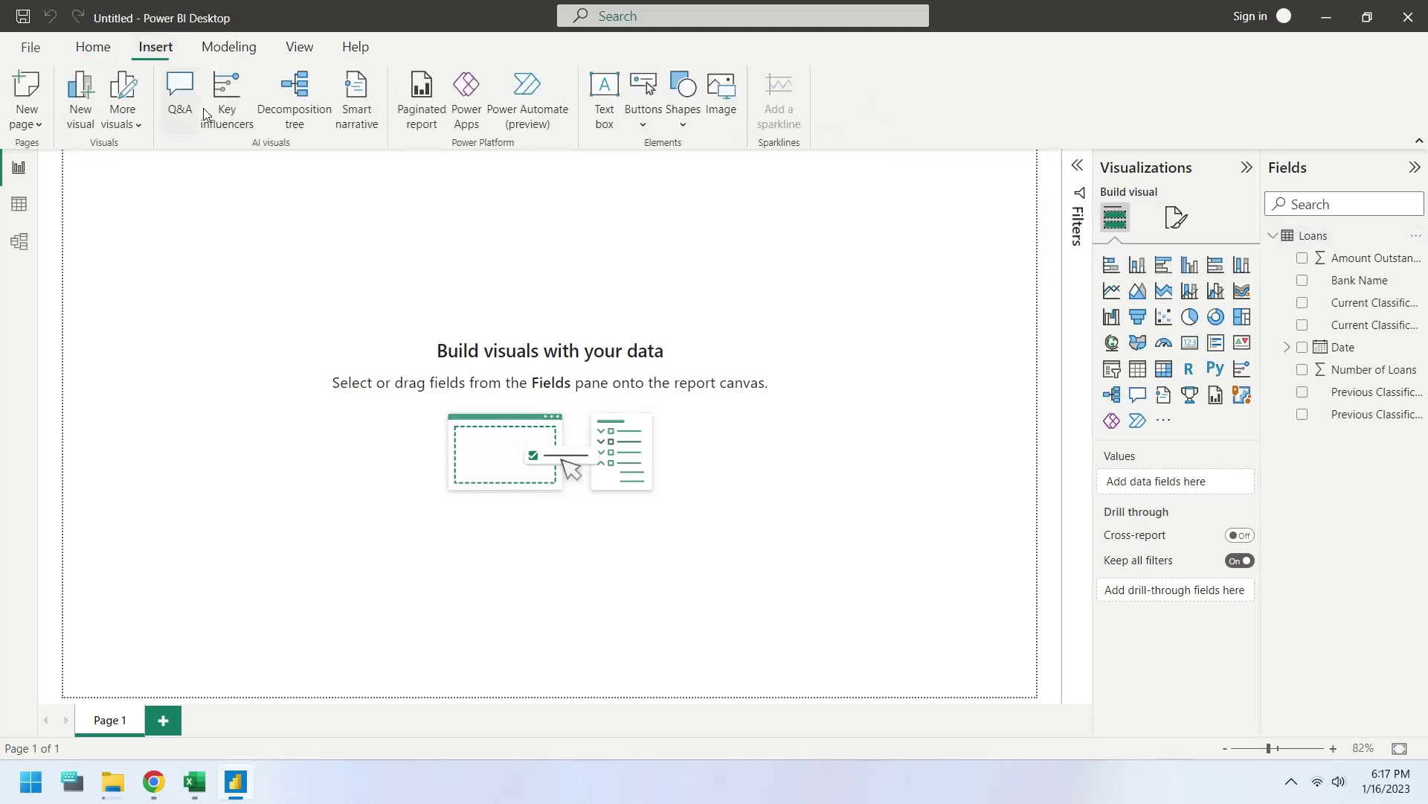
left_click(605, 93)
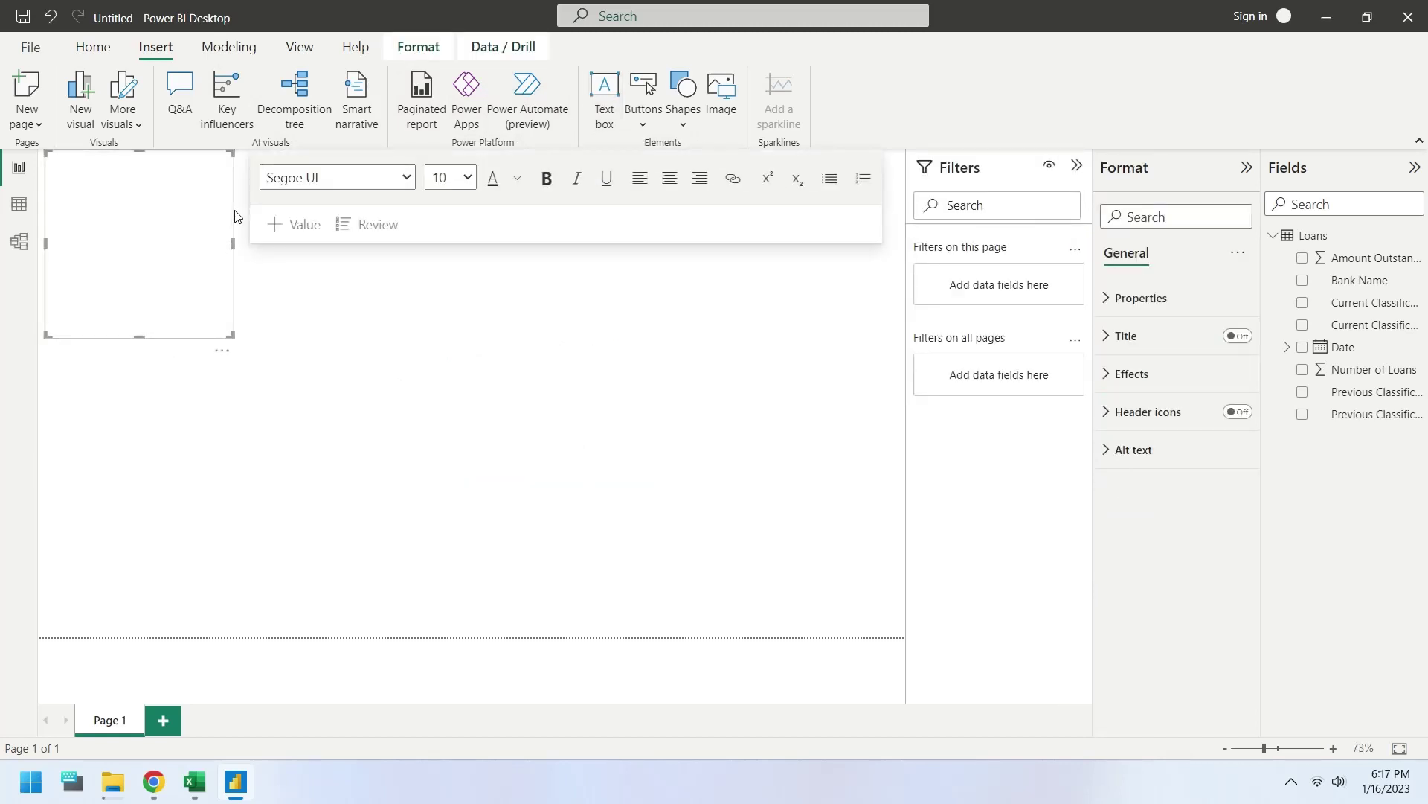
left_click(236, 218)
left_click(190, 320)
type("LOANS CLA")
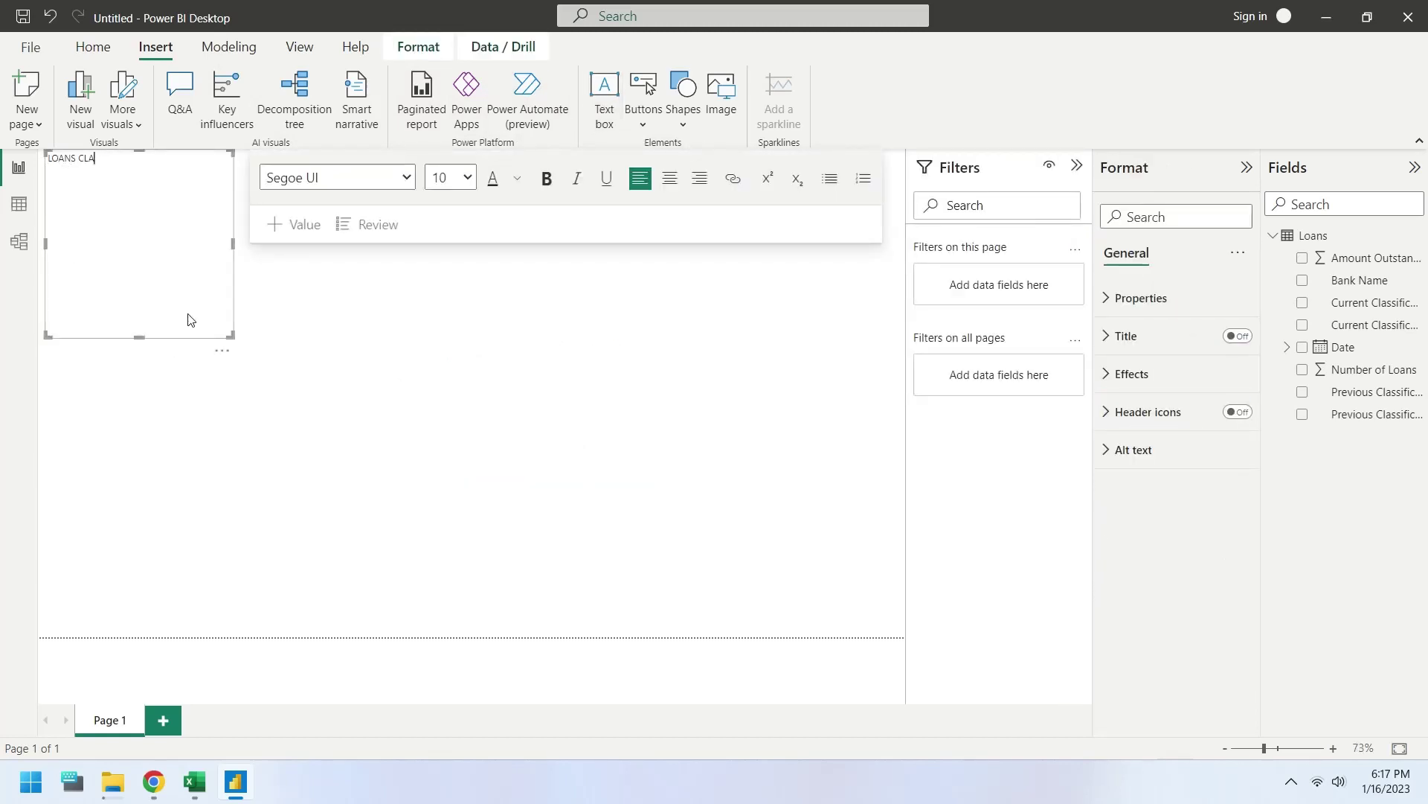
type("SSIFICATION MOVEMENT")
left_click_drag(232, 335, 892, 255)
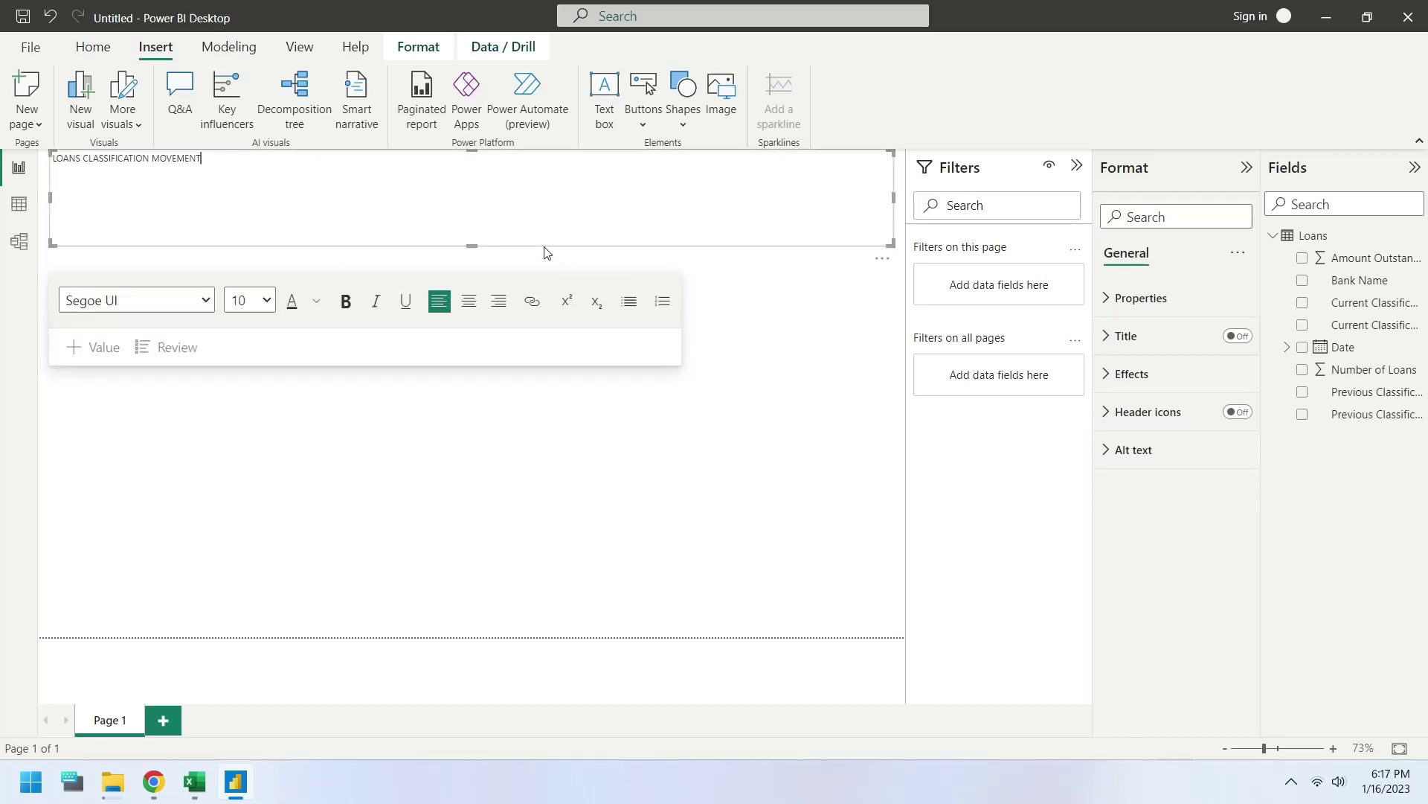
Set the title text to size 36 and switch on its Visual border.
key("ctrl+a")
left_click(265, 311)
left_click(260, 568)
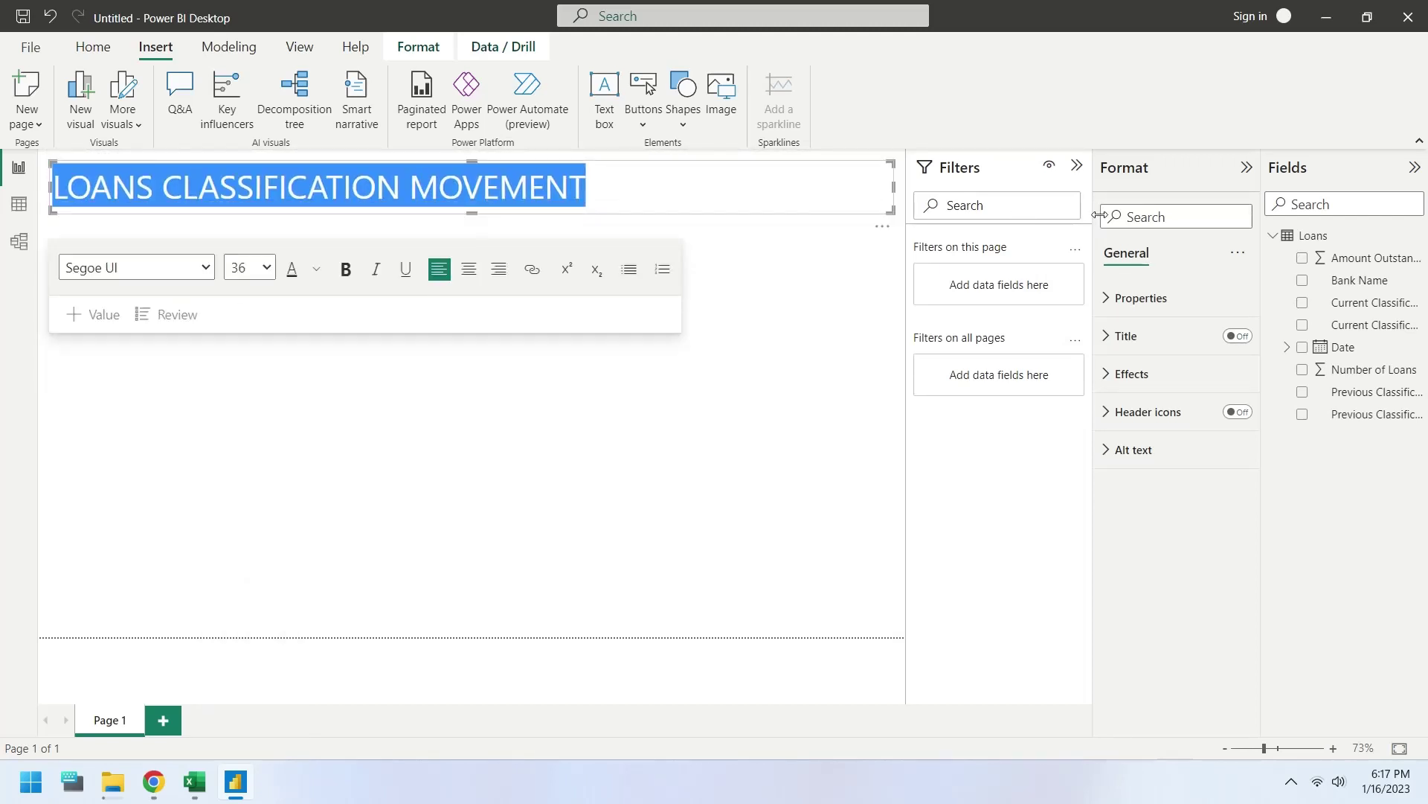
left_click(1075, 166)
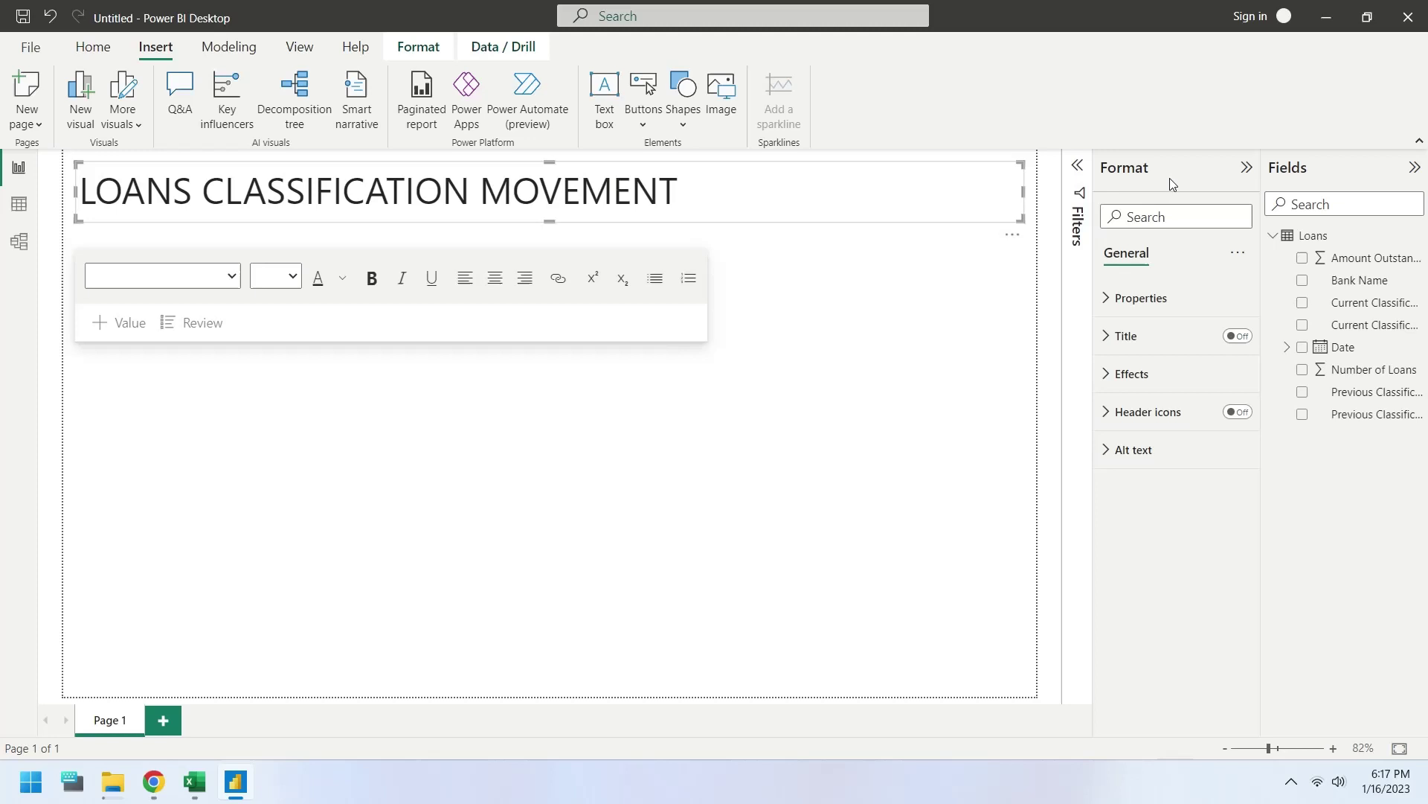
left_click(1154, 376)
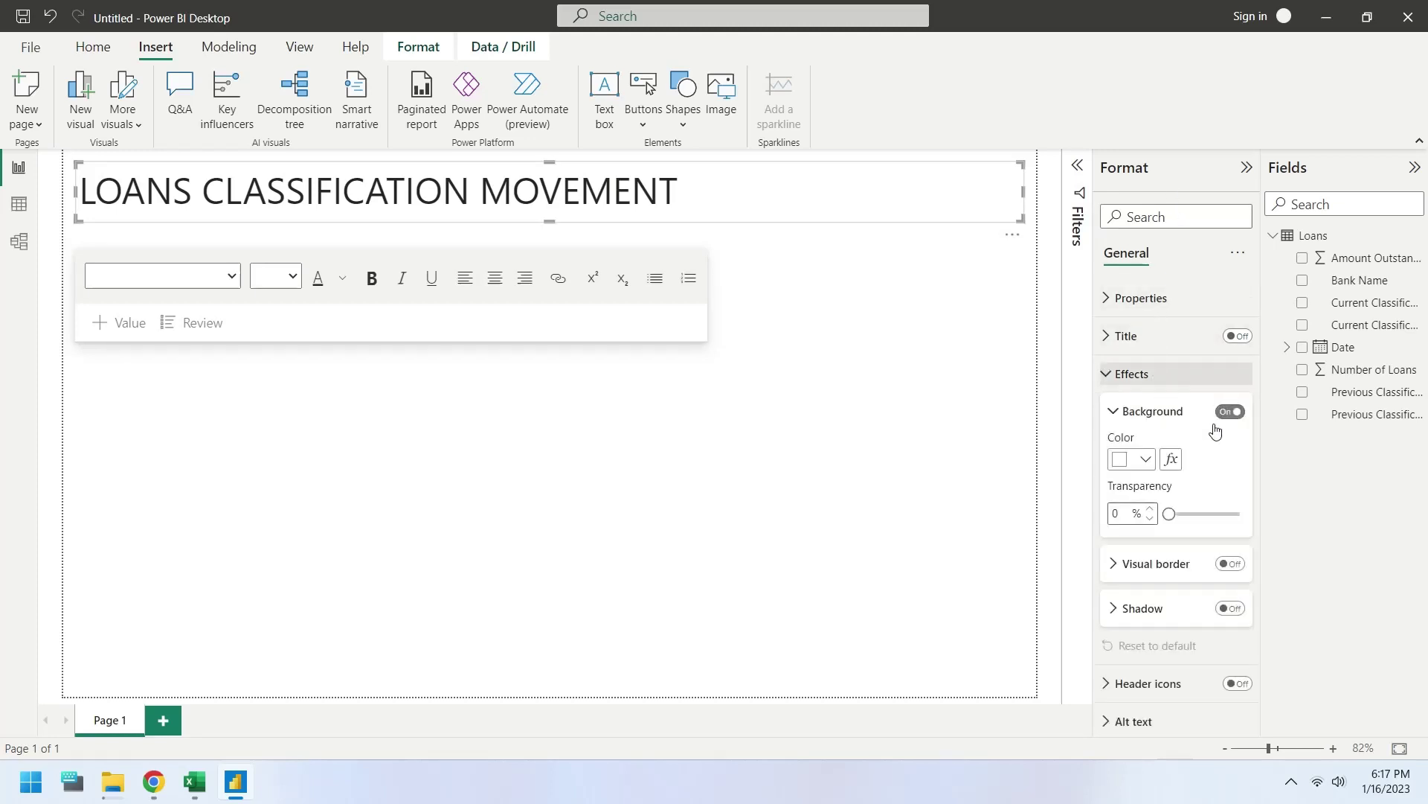
left_click(1231, 564)
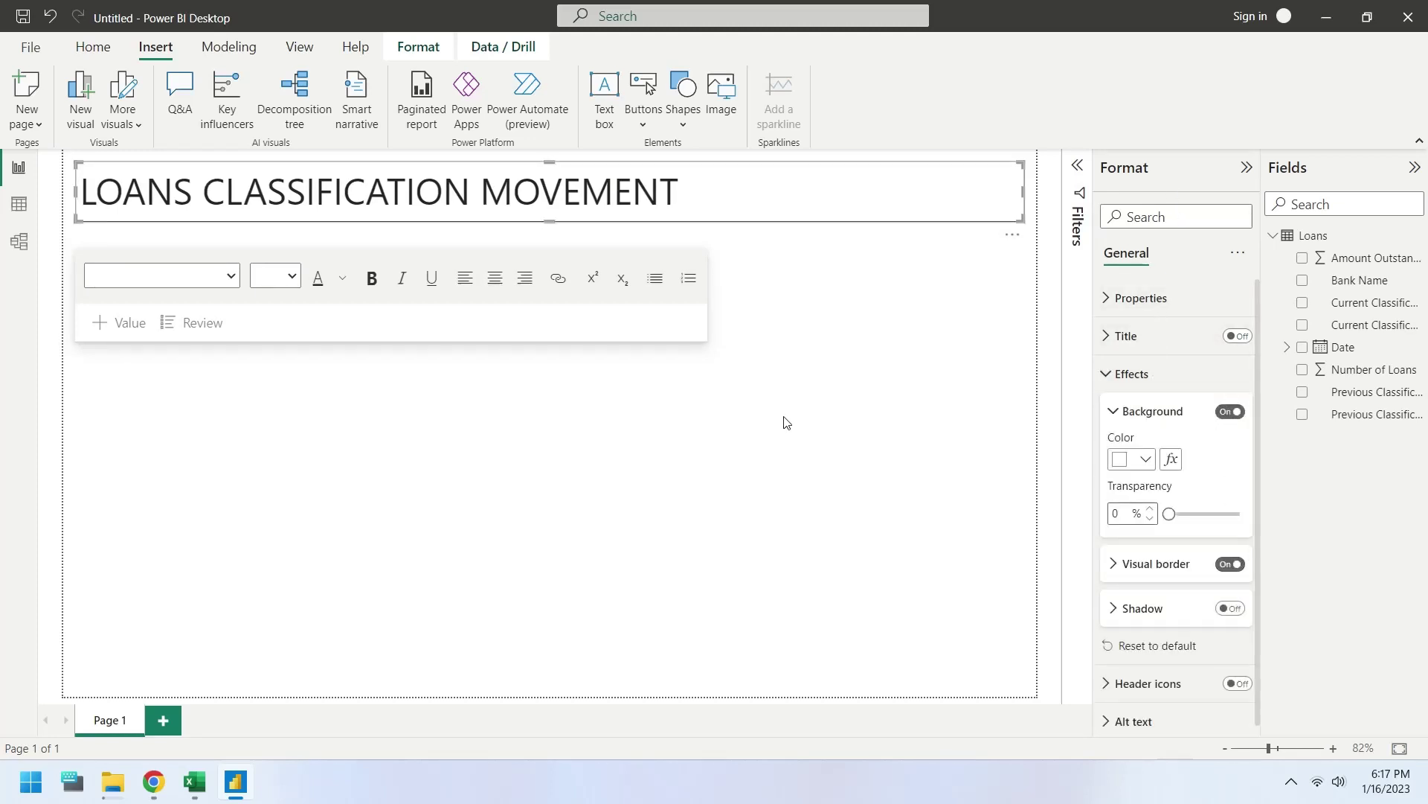
left_click(765, 275)
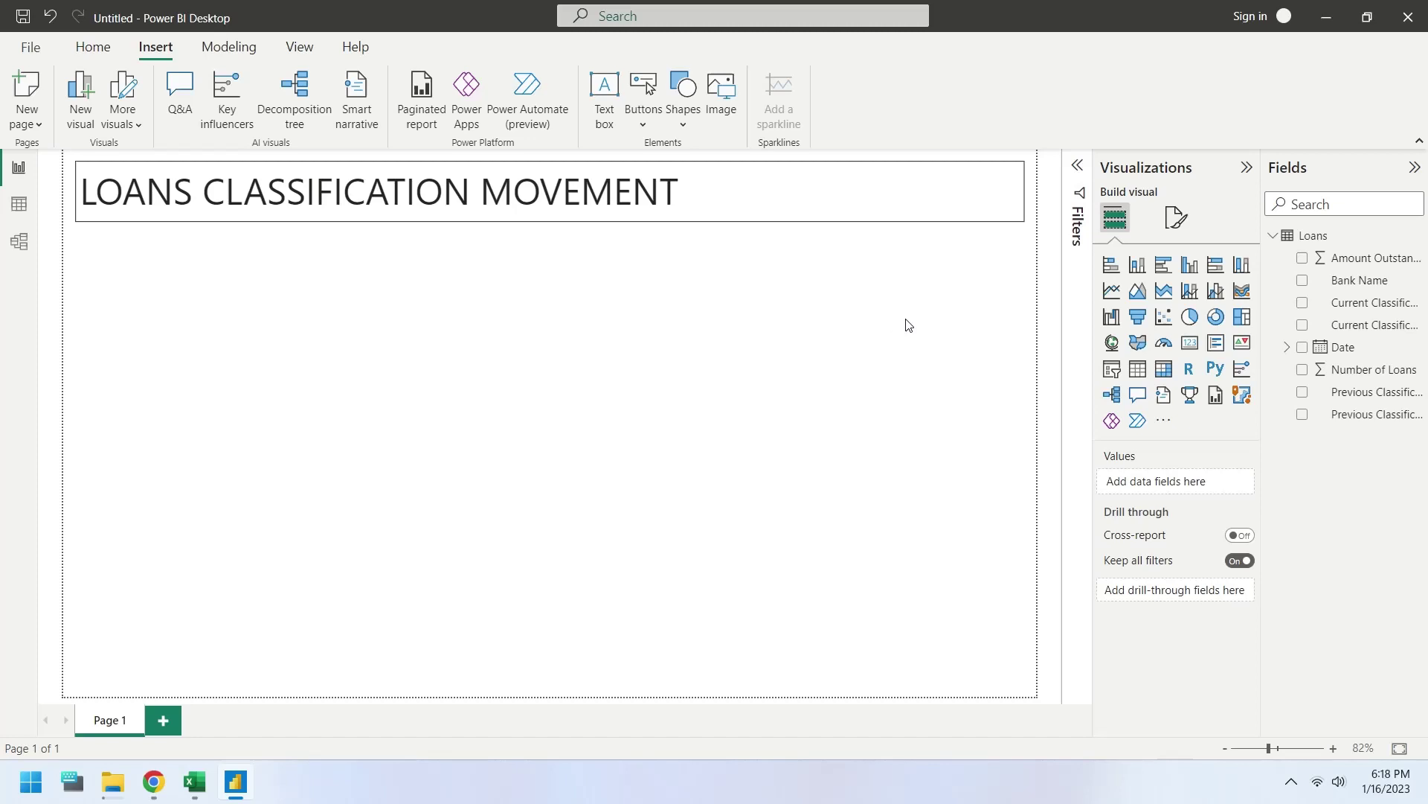
Insert a matrix with Previous Classification as rows and Current Classification as columns.
left_click(1164, 370)
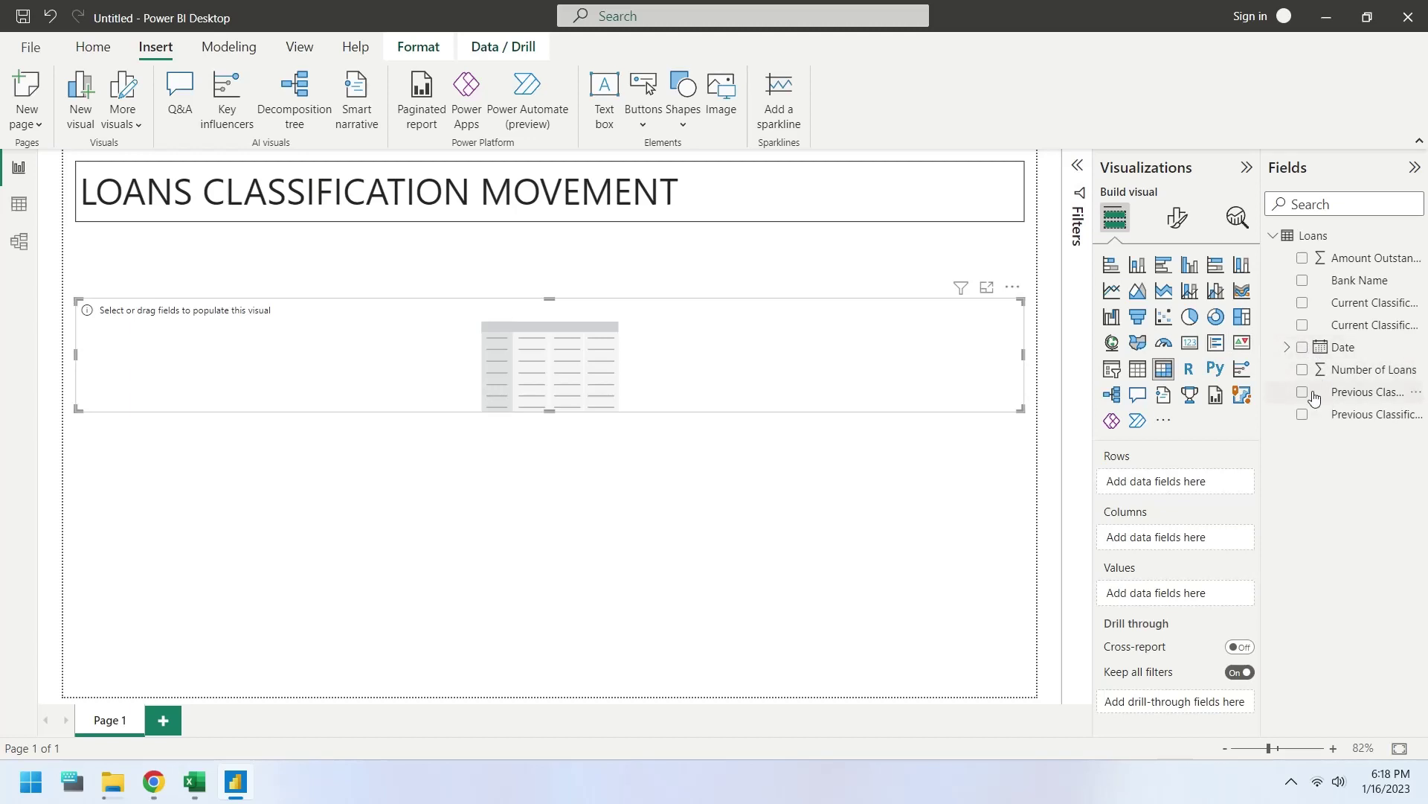
left_click_drag(1262, 361, 1223, 360)
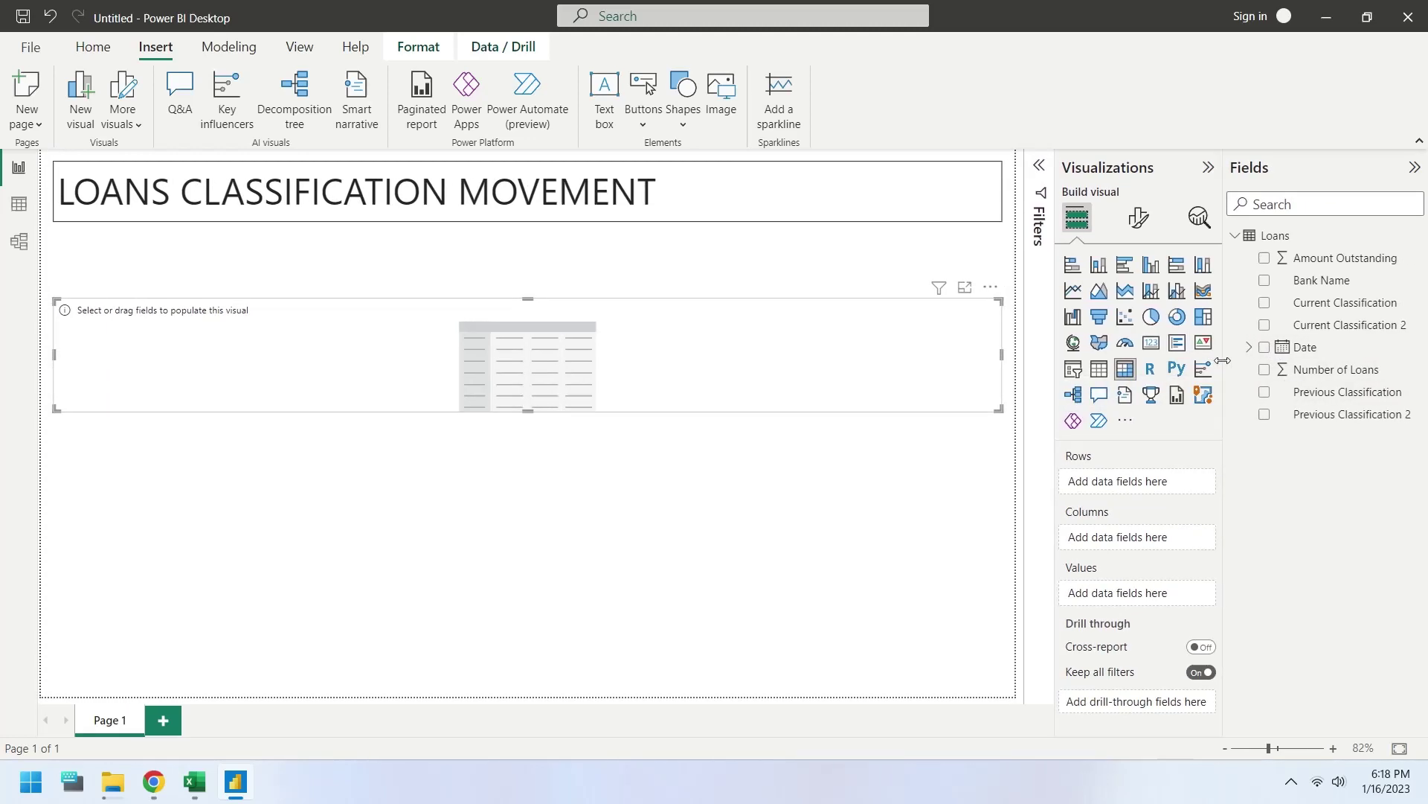
left_click_drag(1383, 394, 1187, 541)
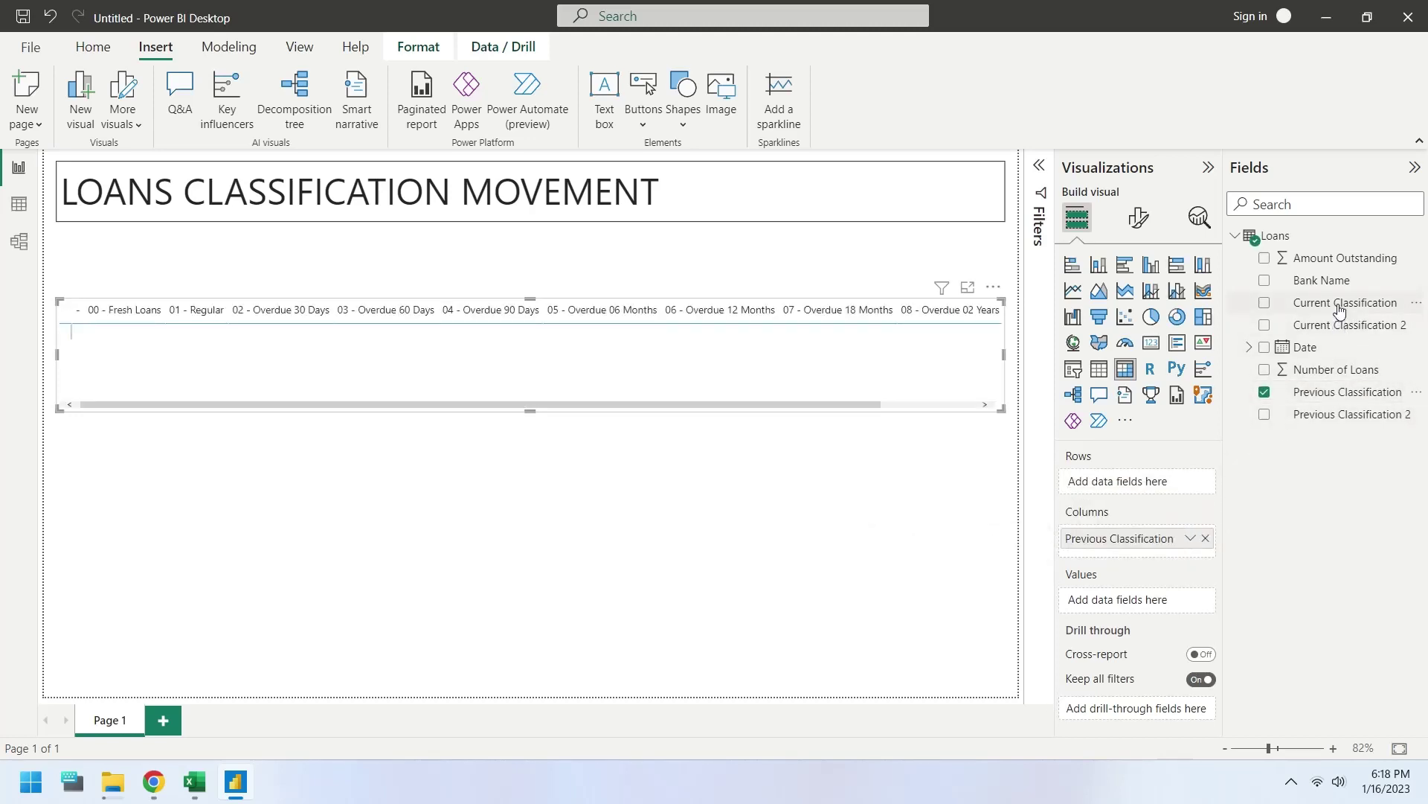
left_click_drag(1339, 310, 1160, 488)
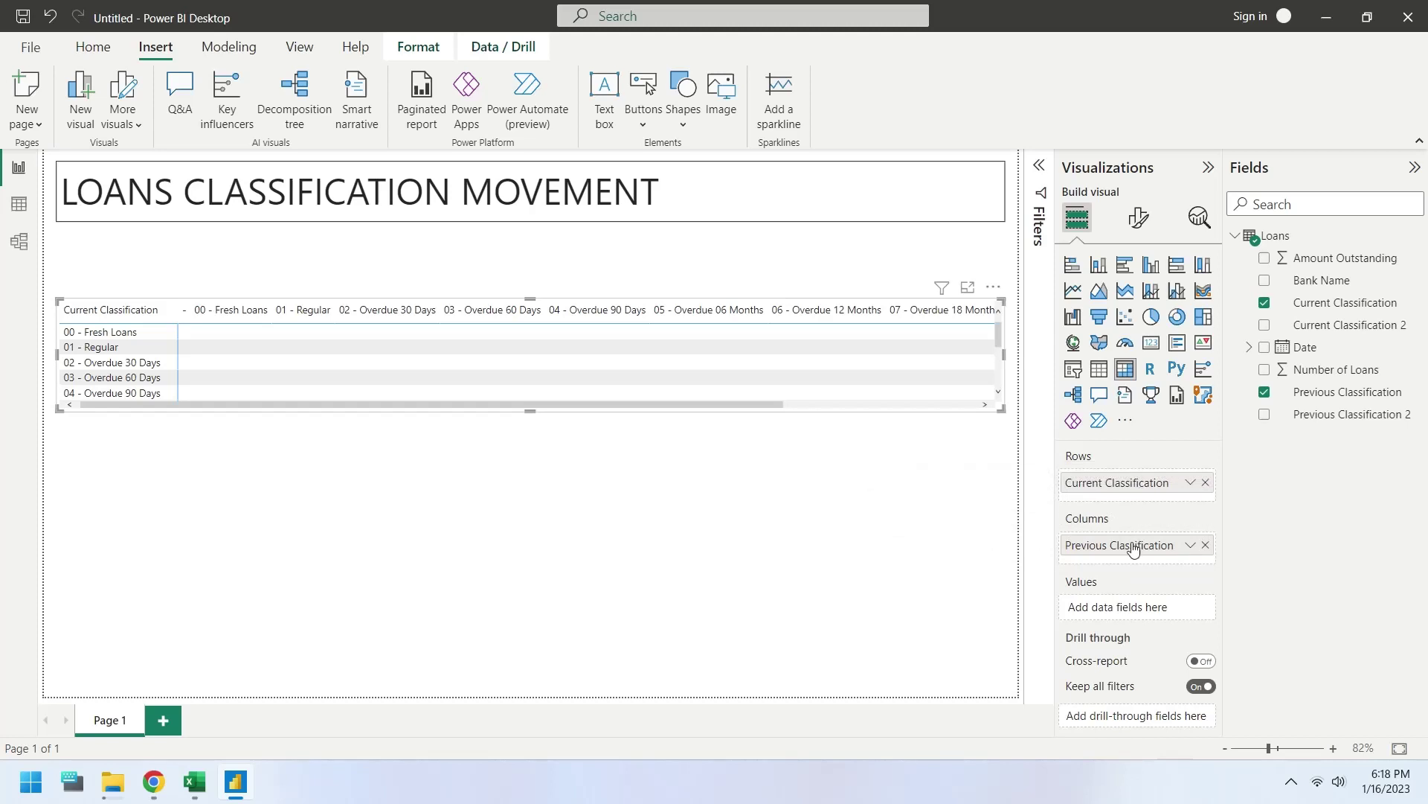
left_click_drag(1132, 546, 1131, 502)
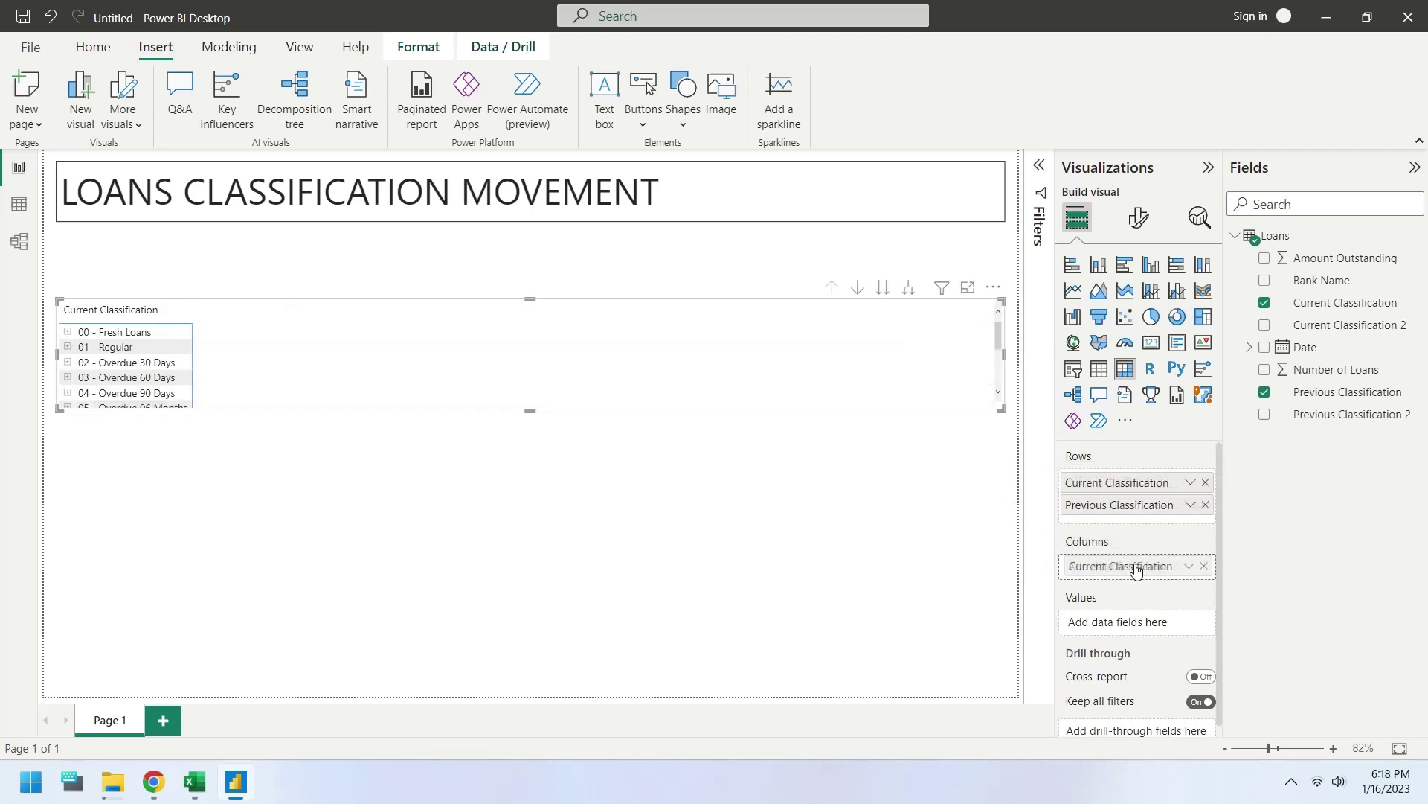
left_click_drag(1136, 550, 1133, 564)
Place the matrix beneath the title and add Amount Outstanding values without the 'Sum of' prefix.
left_click_drag(203, 354, 204, 289)
left_click_drag(56, 289, 324, 290)
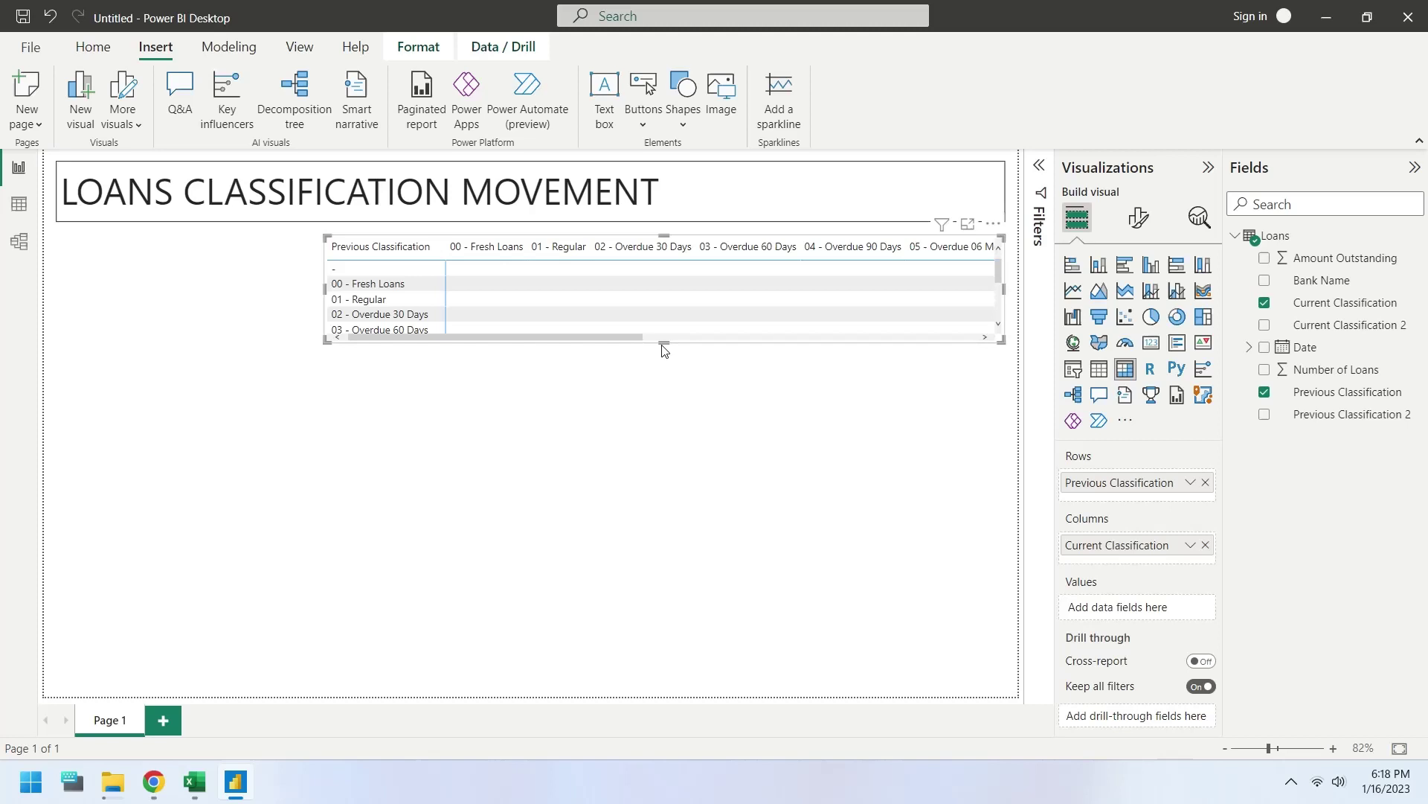
left_click_drag(664, 344, 664, 451)
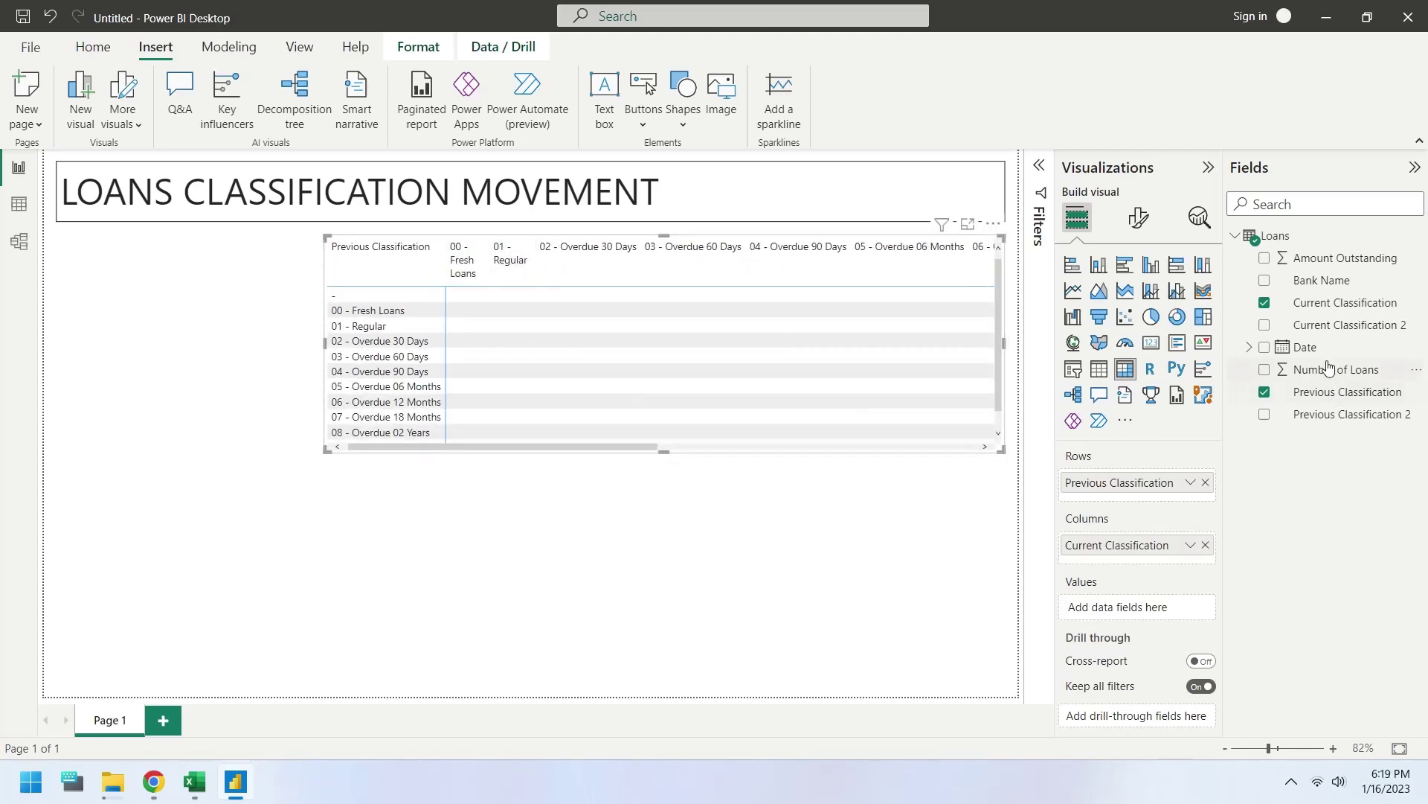
left_click_drag(1325, 260, 1150, 607)
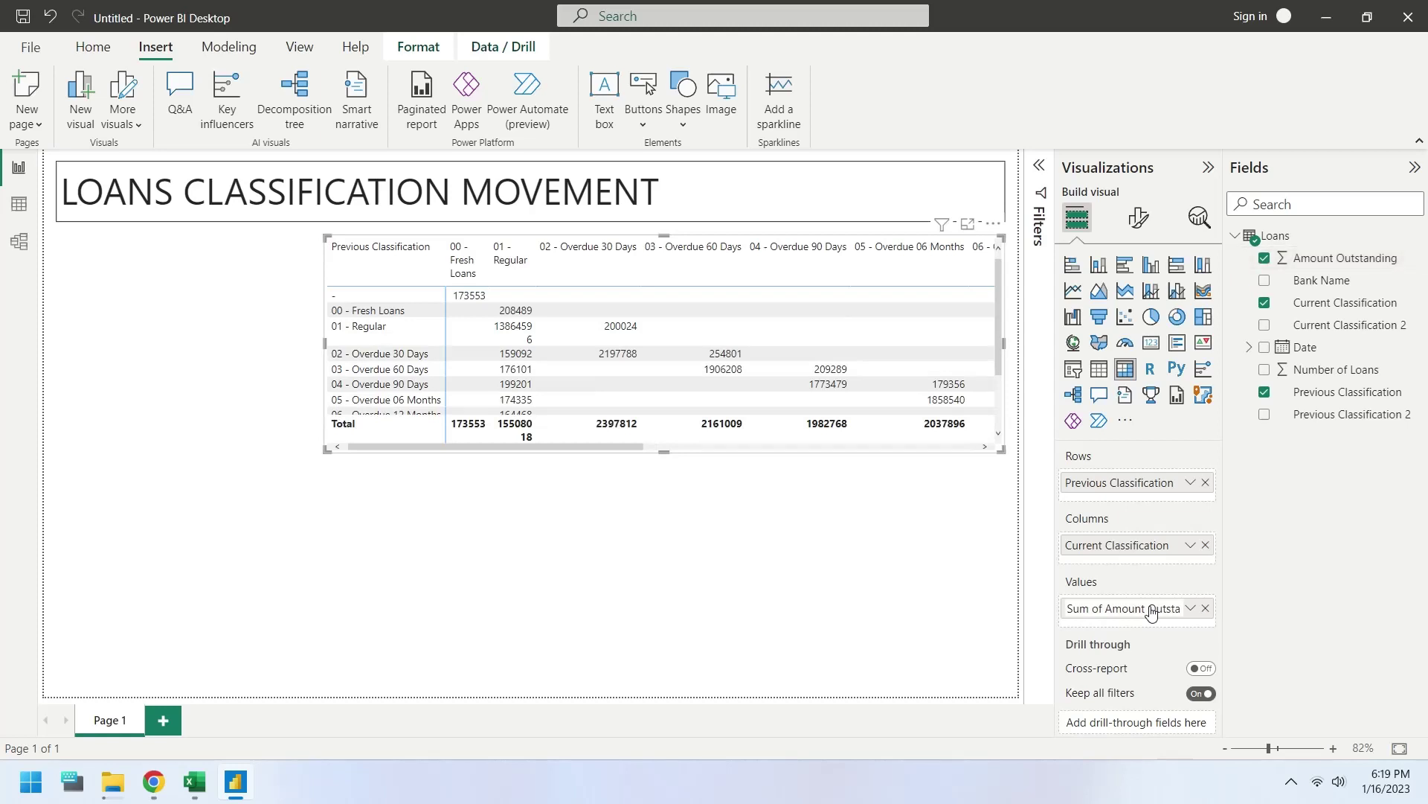
double_click(1150, 608)
key("Home")
key("ctrl+shift+Right")
key("ctrl+shift+Right")
key("Delete")
key("Return")
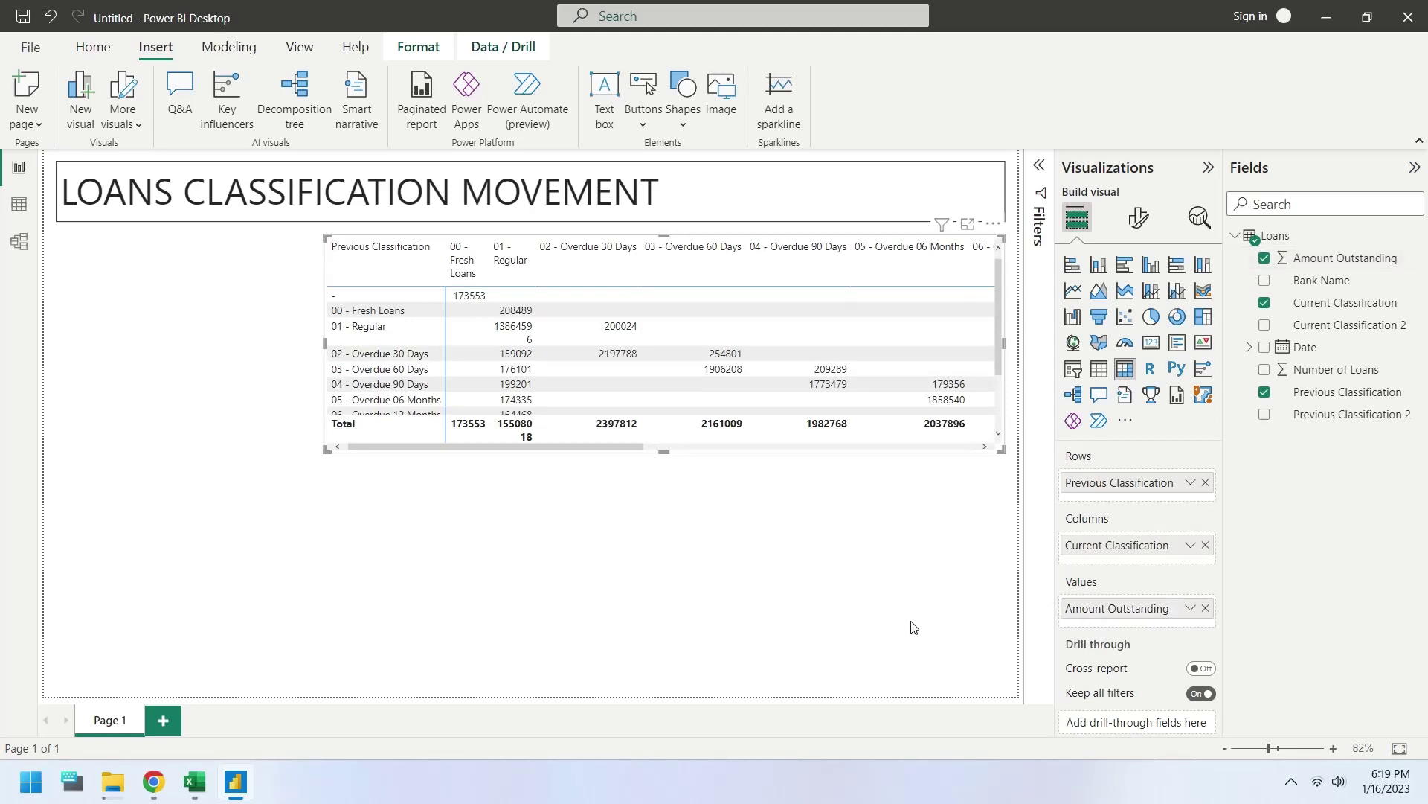
Narrow the 02 through 07 classification columns so every column fits.
left_click_drag(640, 261, 588, 263)
left_click_drag(691, 262, 637, 261)
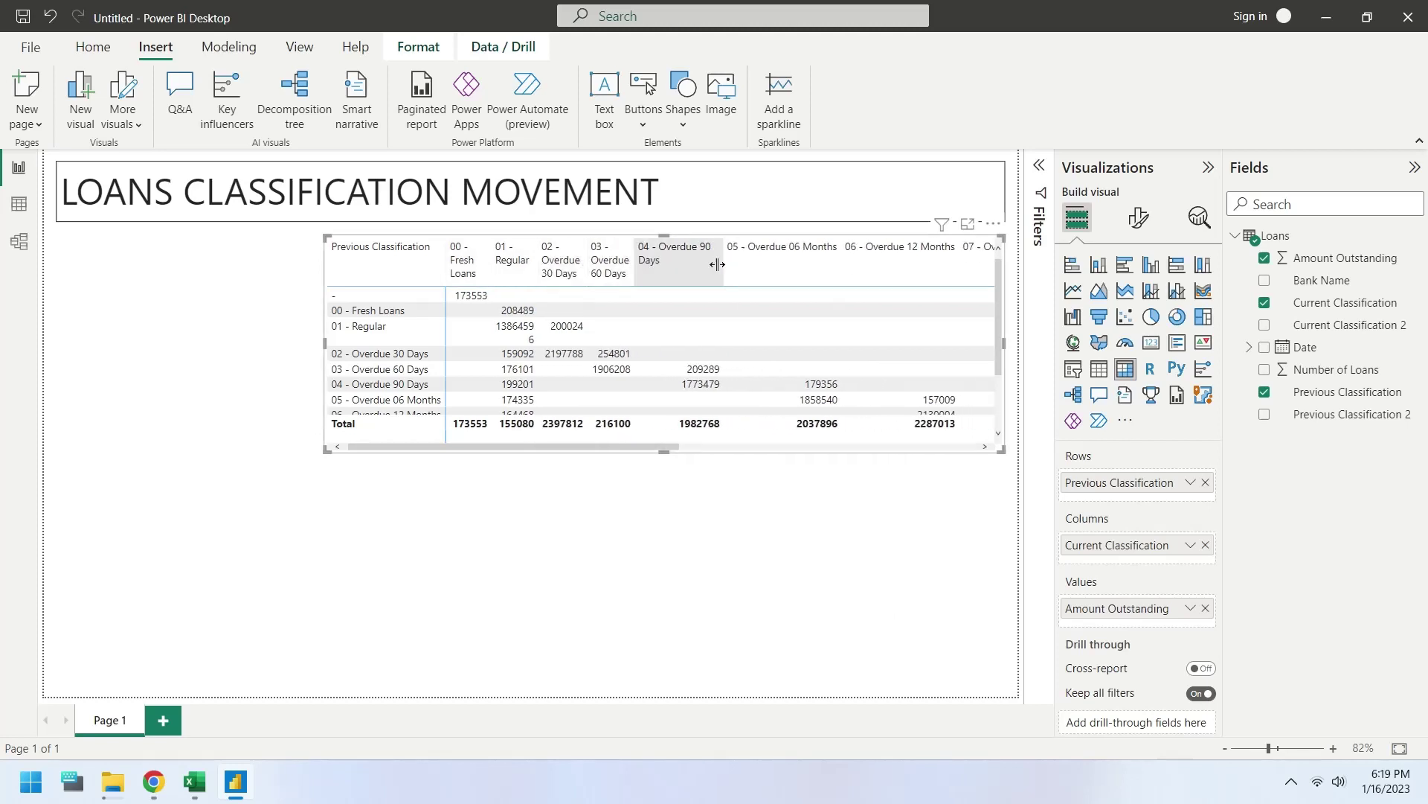
left_click_drag(741, 262, 684, 262)
left_click_drag(805, 262, 743, 262)
left_click_drag(863, 262, 802, 262)
left_click_drag(921, 262, 860, 262)
mouse_move(969, 269)
left_mouse_down()
mouse_move(878, 270)
mouse_move(903, 274)
left_mouse_up()
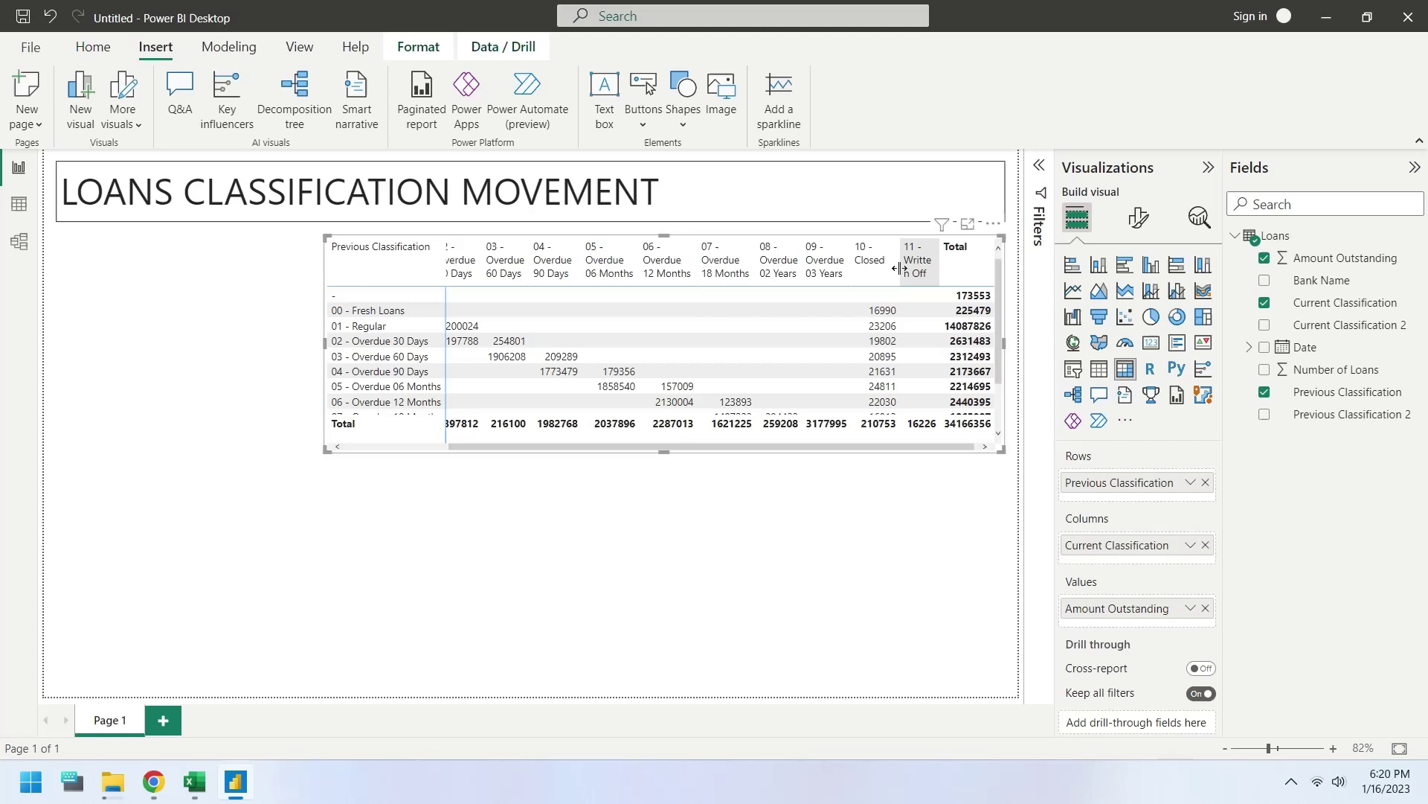
Set the matrix value text to size 8 and resize the matrix and its 01 and 05 columns.
left_click_drag(325, 343, 203, 343)
left_click(1139, 217)
left_click(1138, 301)
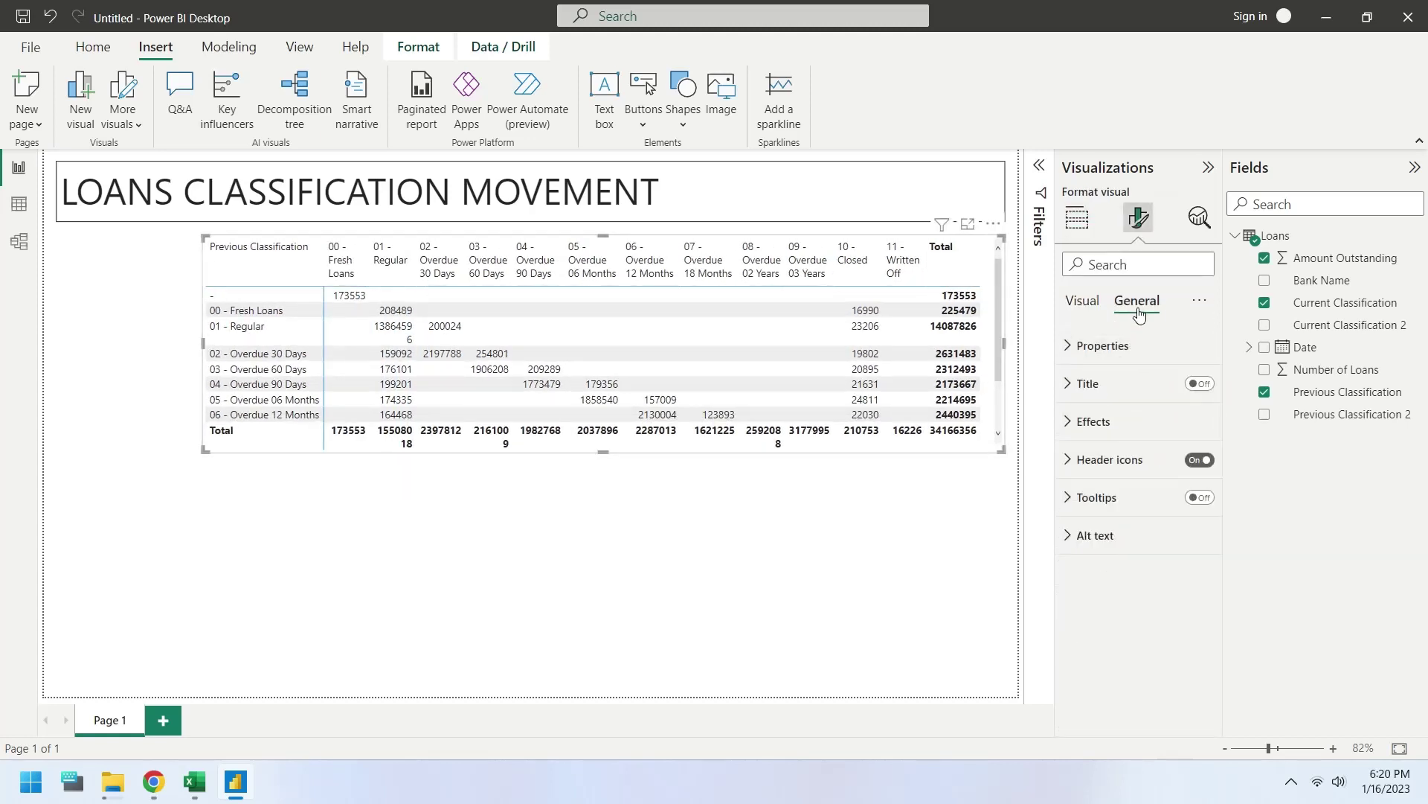
left_click(1083, 301)
left_click(1118, 459)
left_click(1093, 421)
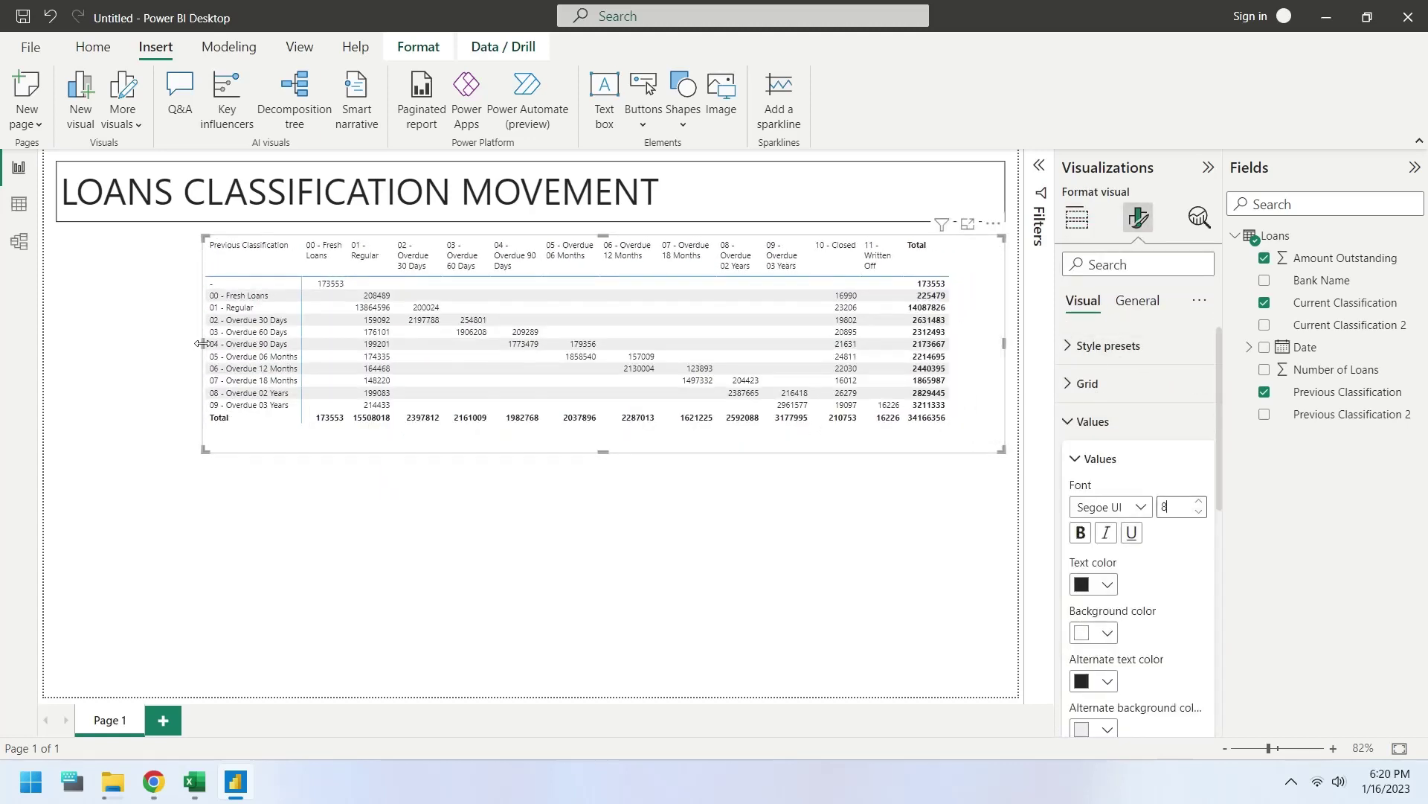
left_click_drag(203, 450, 252, 427)
left_click_drag(424, 257, 430, 257)
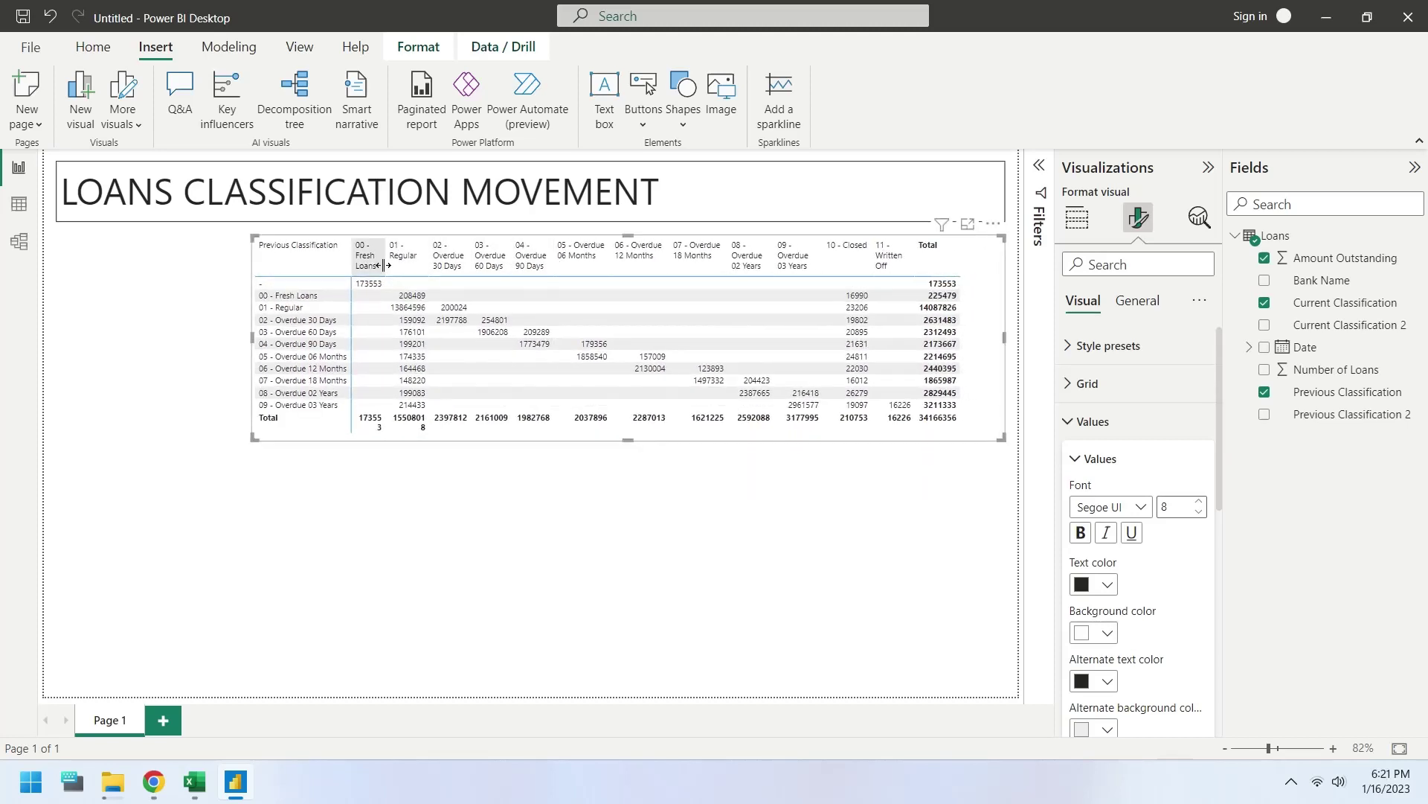
left_click_drag(612, 257, 603, 260)
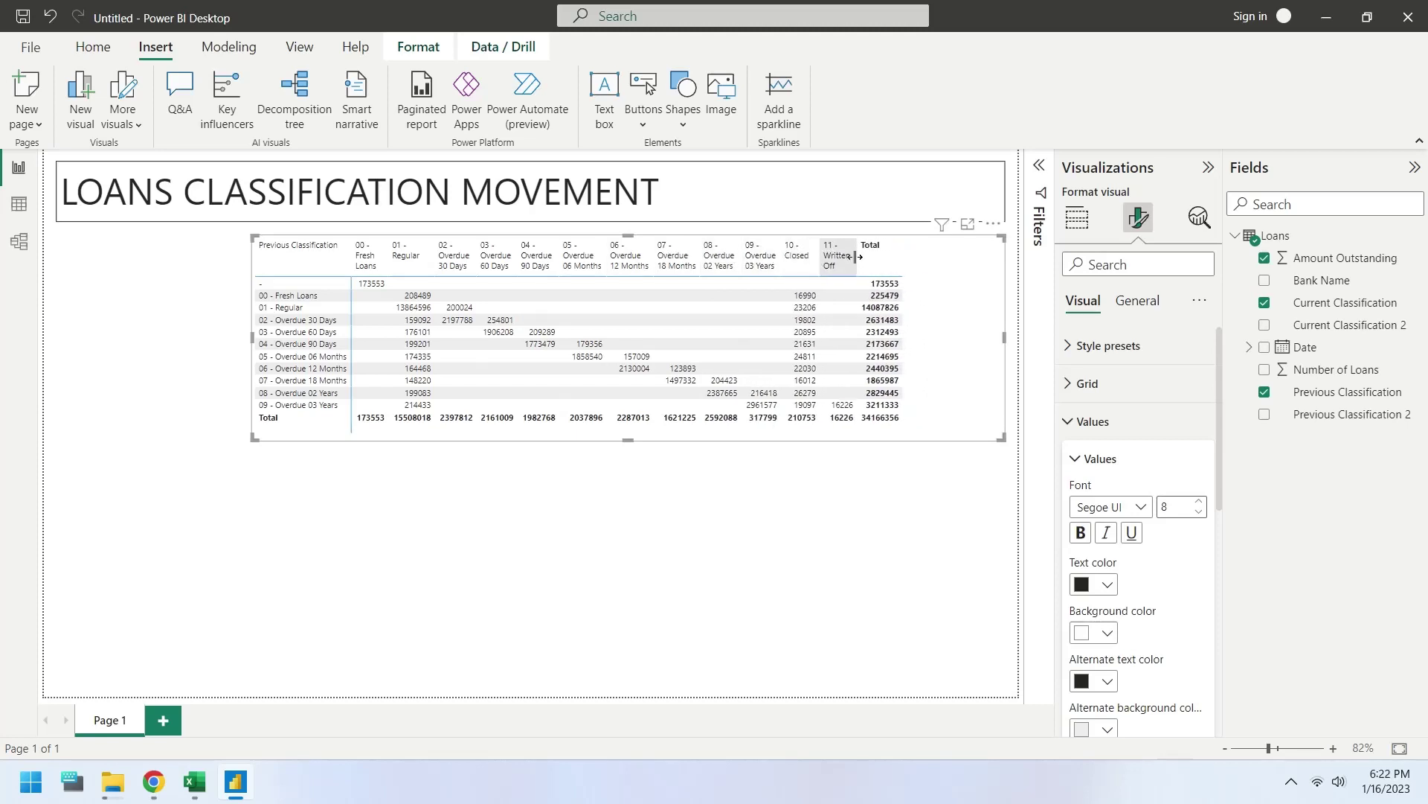
left_click_drag(253, 337, 349, 337)
Switch on the matrix's Visual border under General > Effects.
left_click(1137, 300)
left_click(1197, 430)
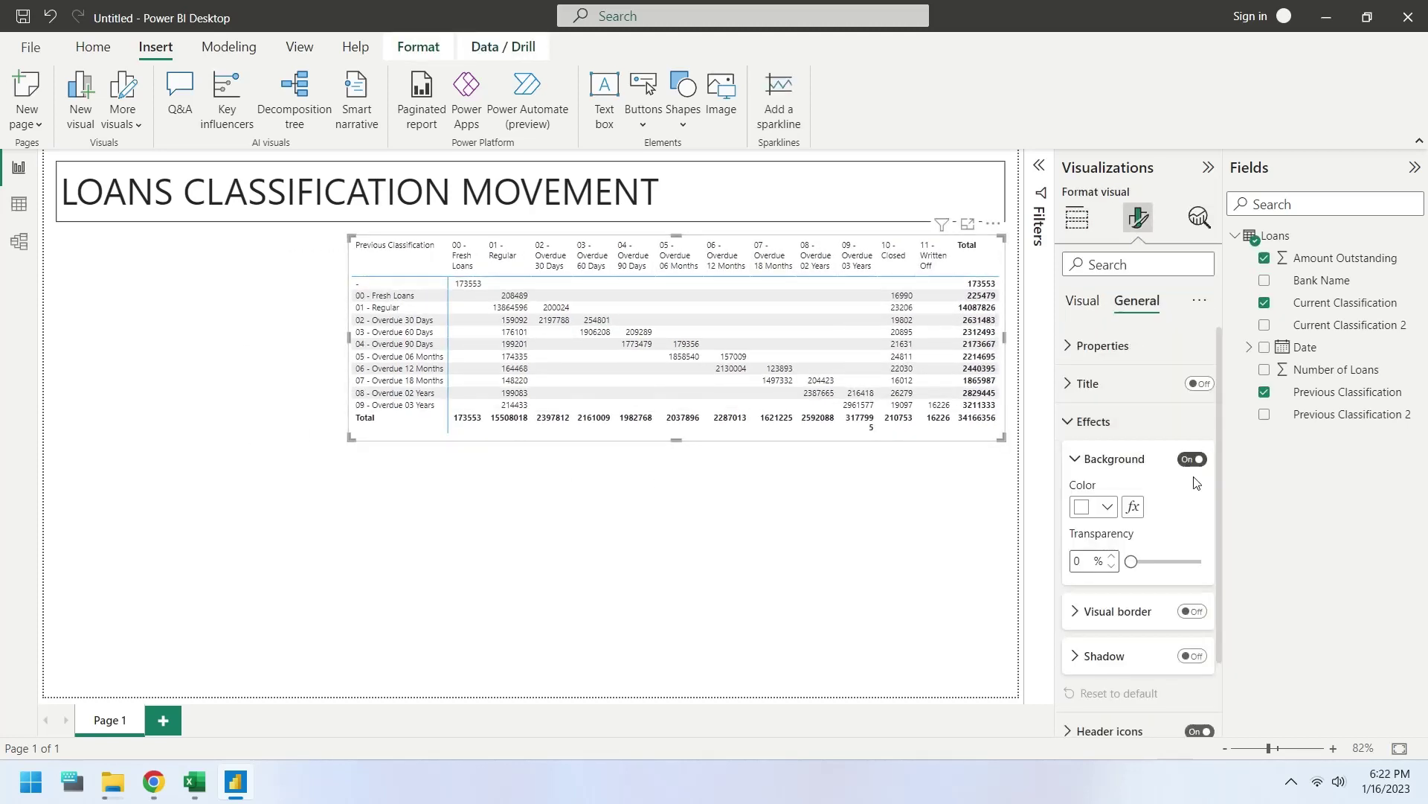
left_click(1195, 617)
left_click(590, 609)
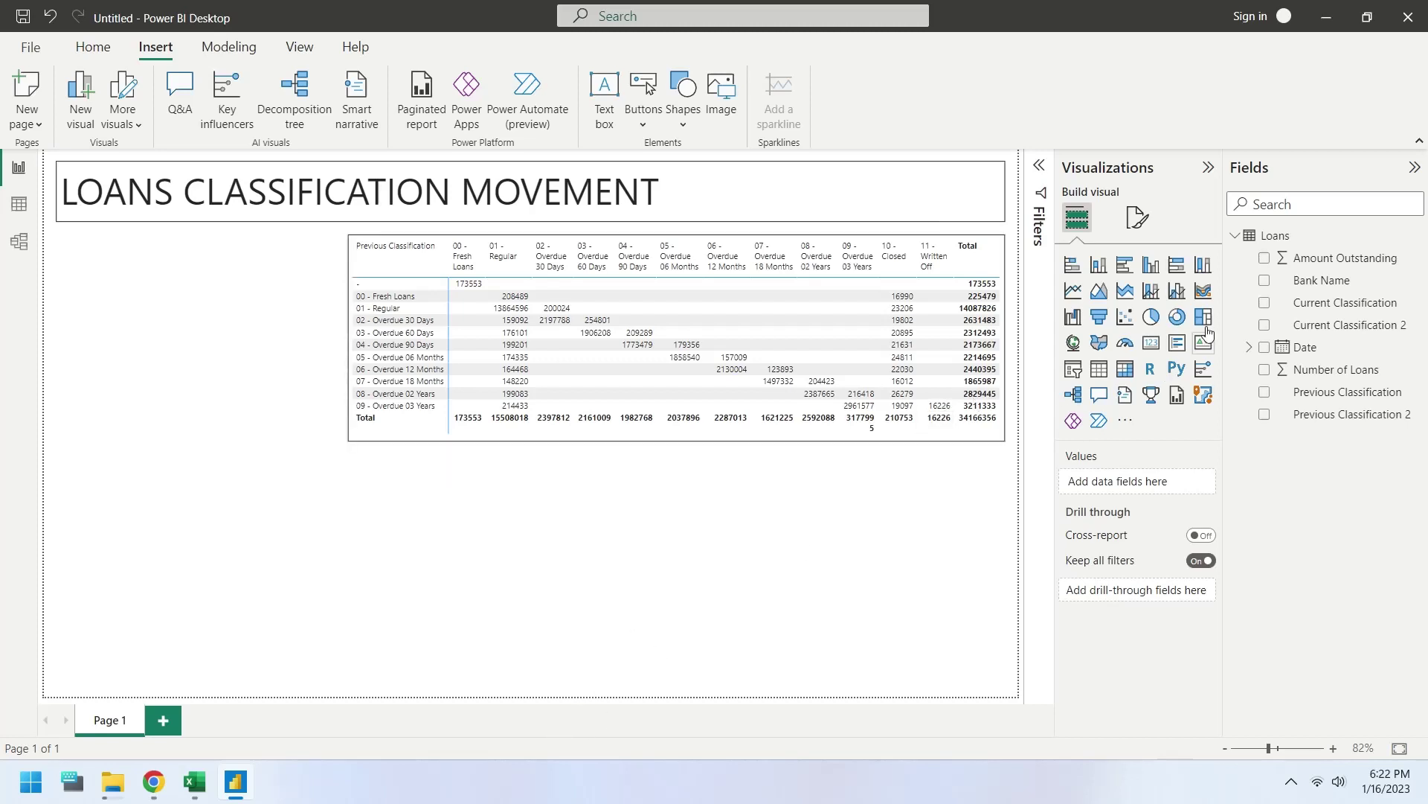
Insert a line and clustered column chart sized under the title, left of the matrix.
left_click(1177, 290)
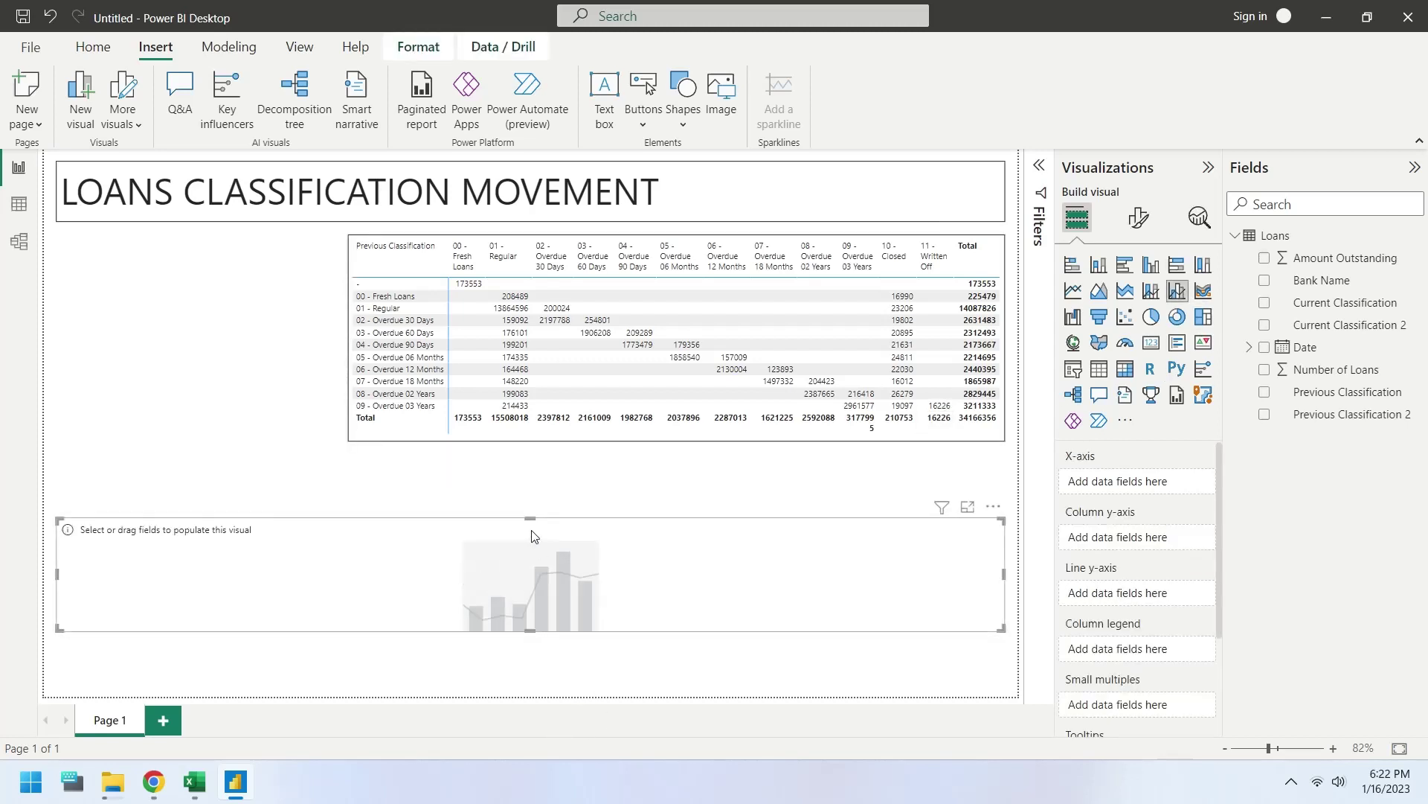
left_click_drag(487, 527, 491, 243)
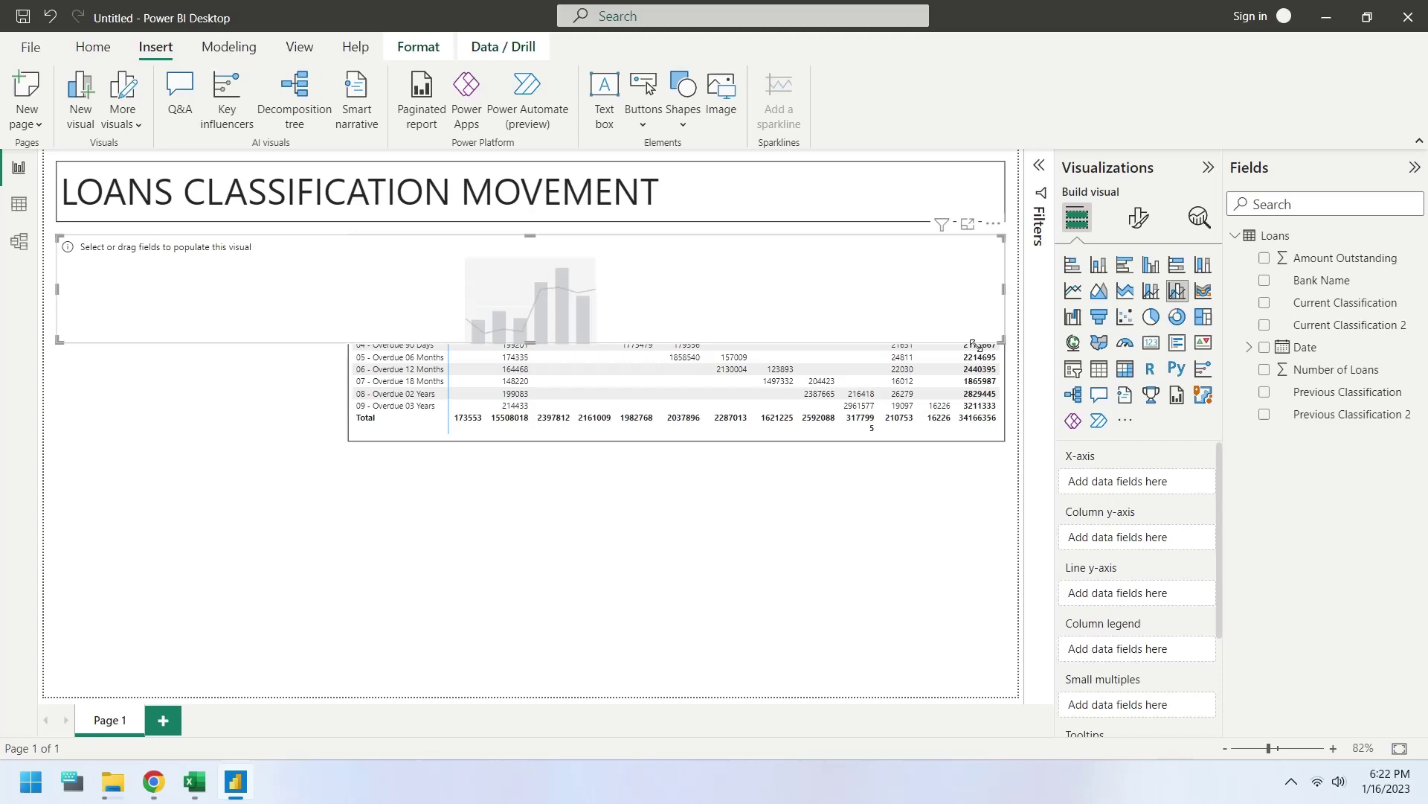
mouse_move(1005, 343)
left_mouse_down()
mouse_move(358, 479)
mouse_move(334, 440)
left_mouse_up()
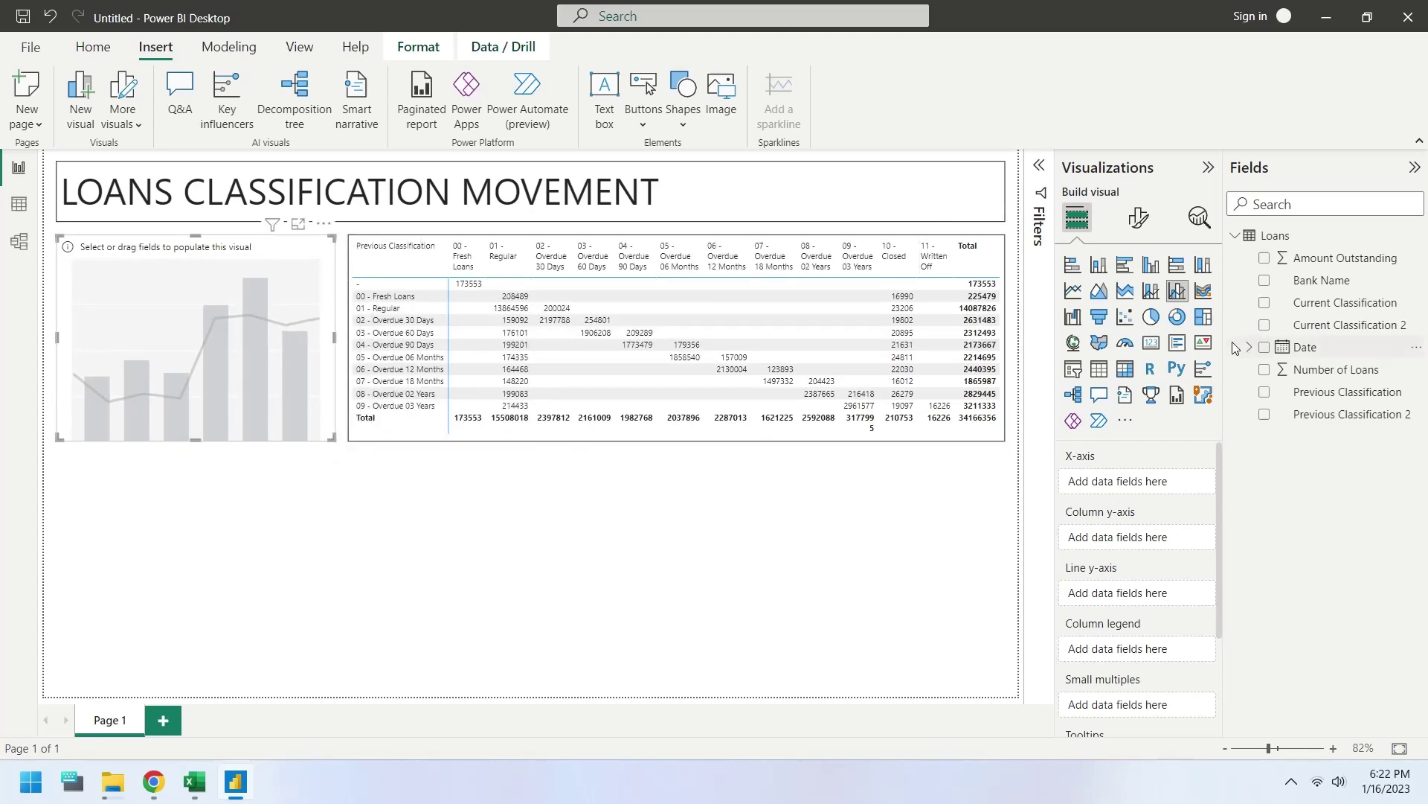
Put Date on the x-axis, removing Quarter, Year and Day to keep Month only.
mouse_move(1274, 357)
left_mouse_down()
mouse_move(1188, 524)
mouse_move(1131, 488)
left_mouse_up()
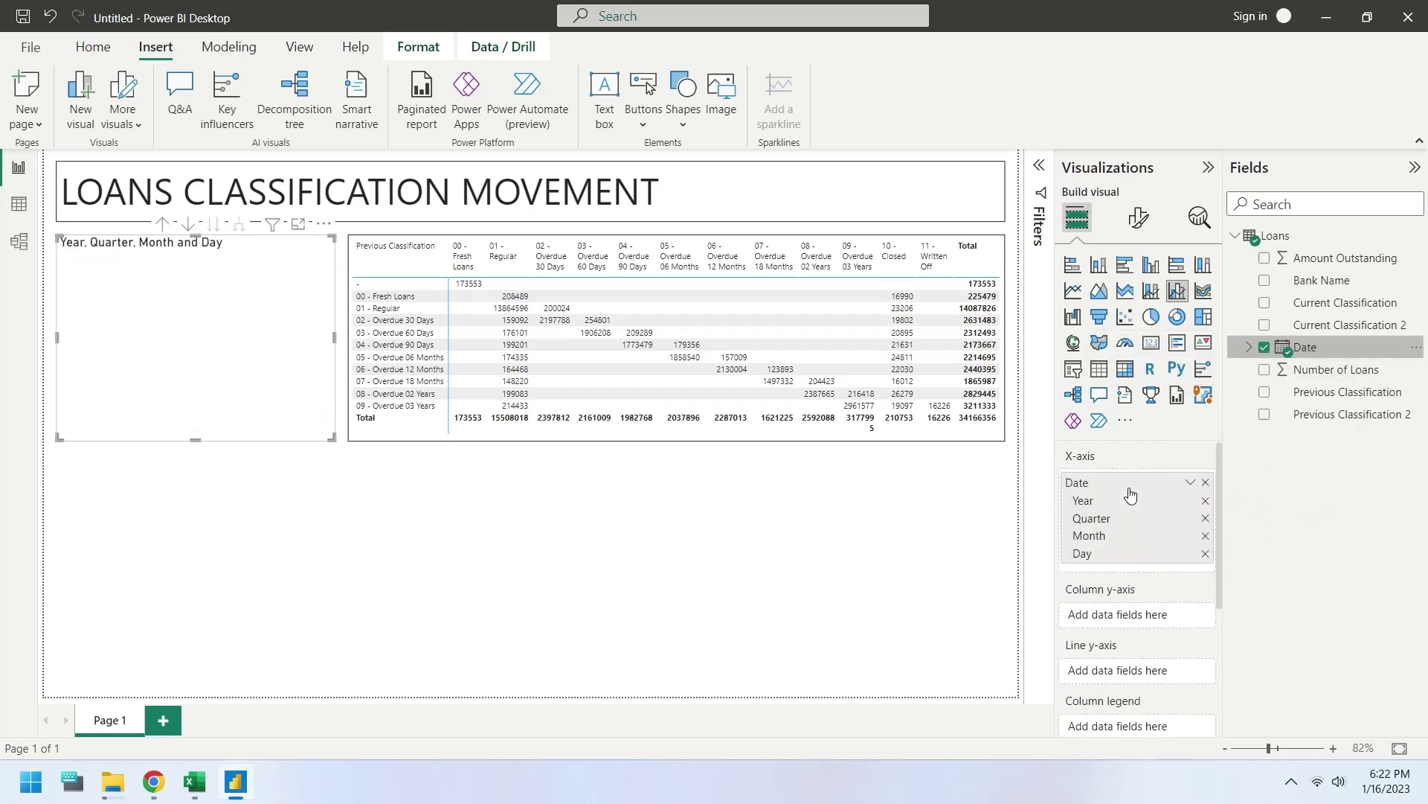
left_click(1206, 519)
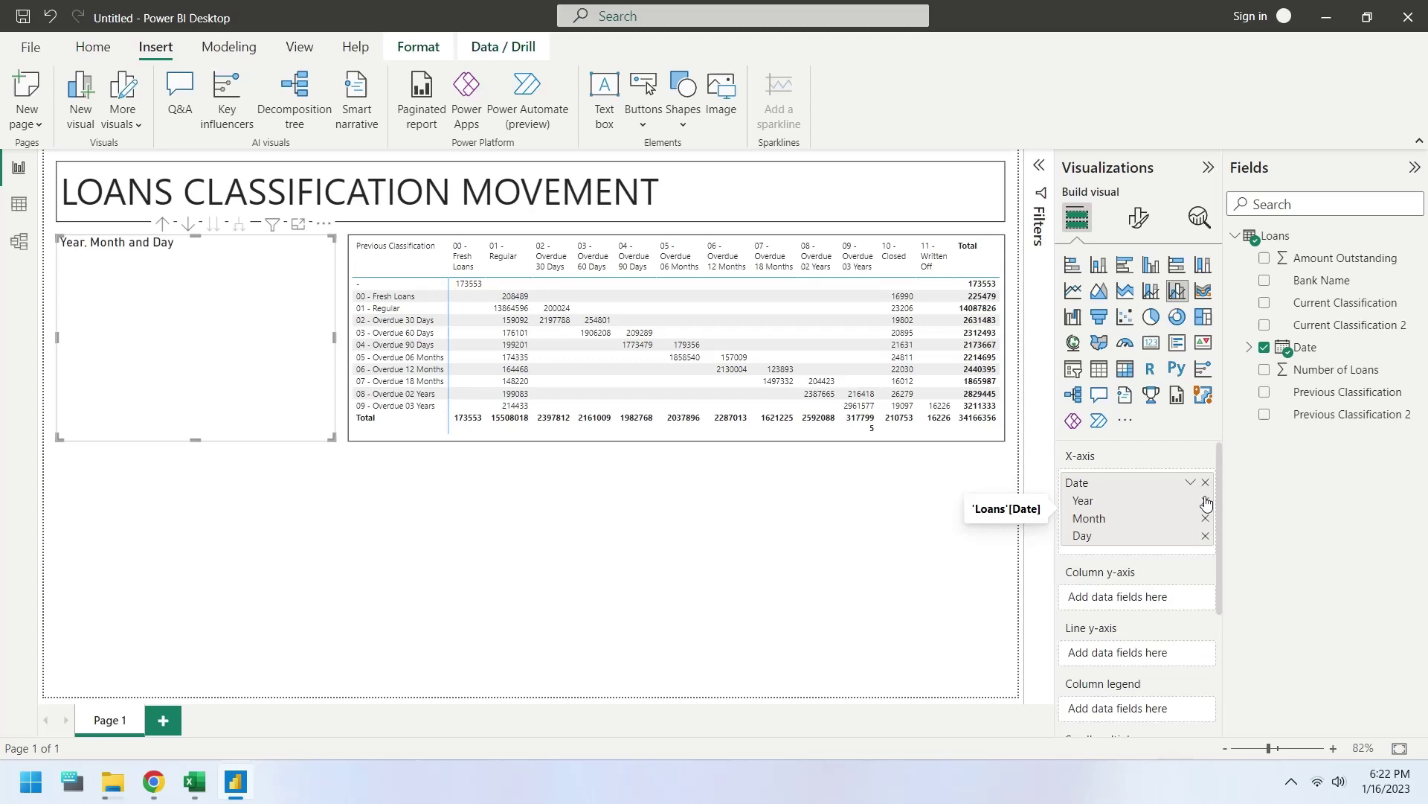
left_click(1206, 502)
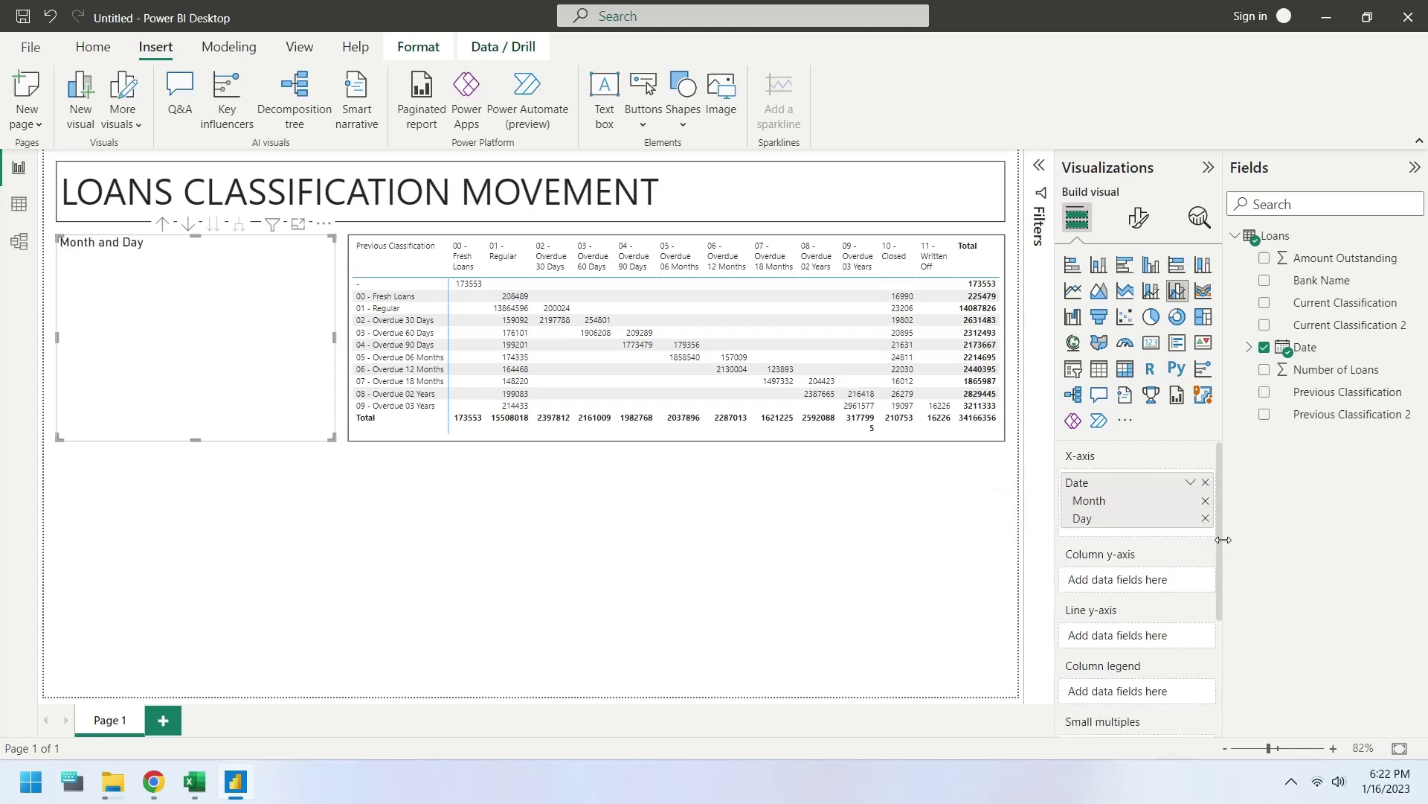
left_click(1206, 519)
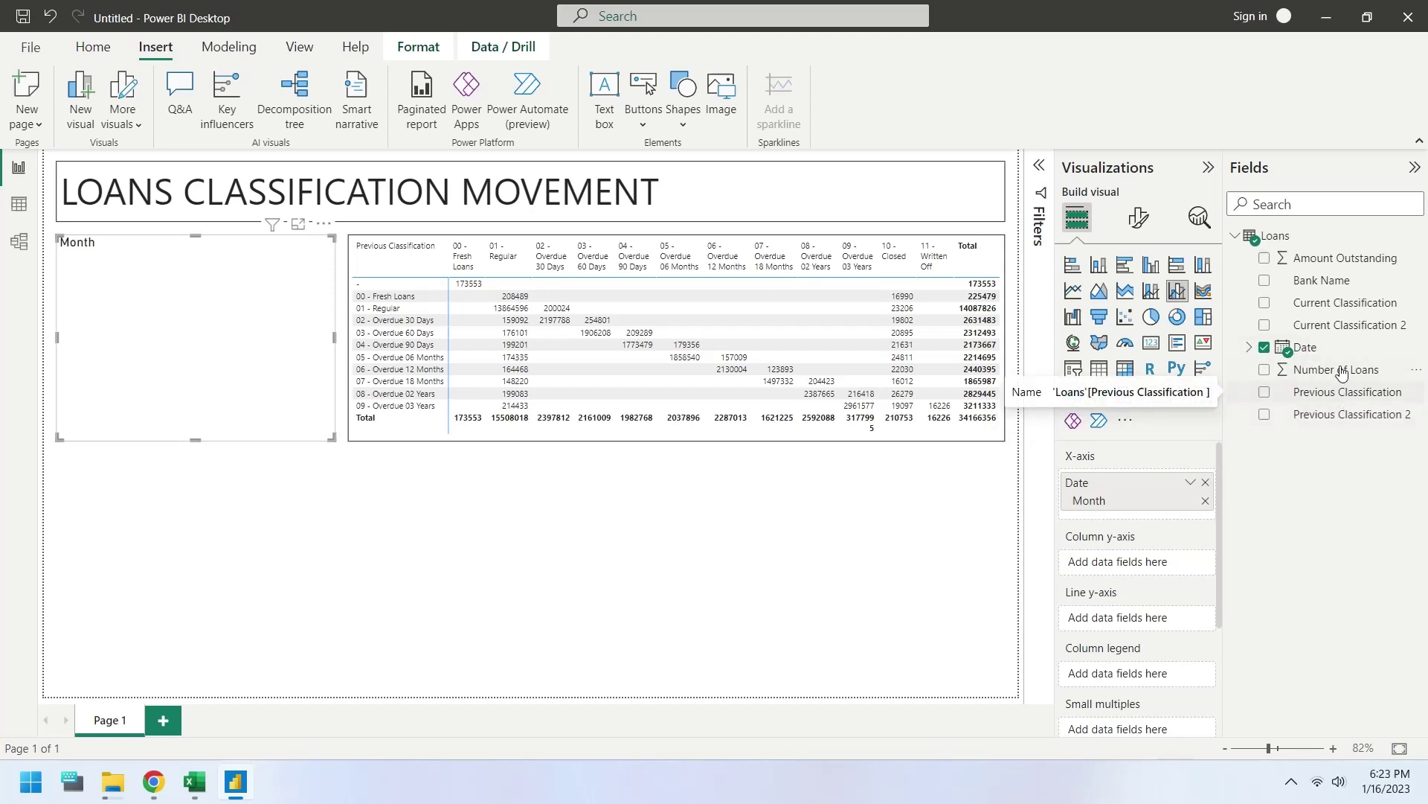
Add Amount Outstanding as the chart's columns, removing the 'Sum of' prefix from its name.
mouse_move(1335, 260)
left_mouse_down()
mouse_move(1293, 303)
mouse_move(1167, 558)
left_mouse_up()
double_click(1085, 567)
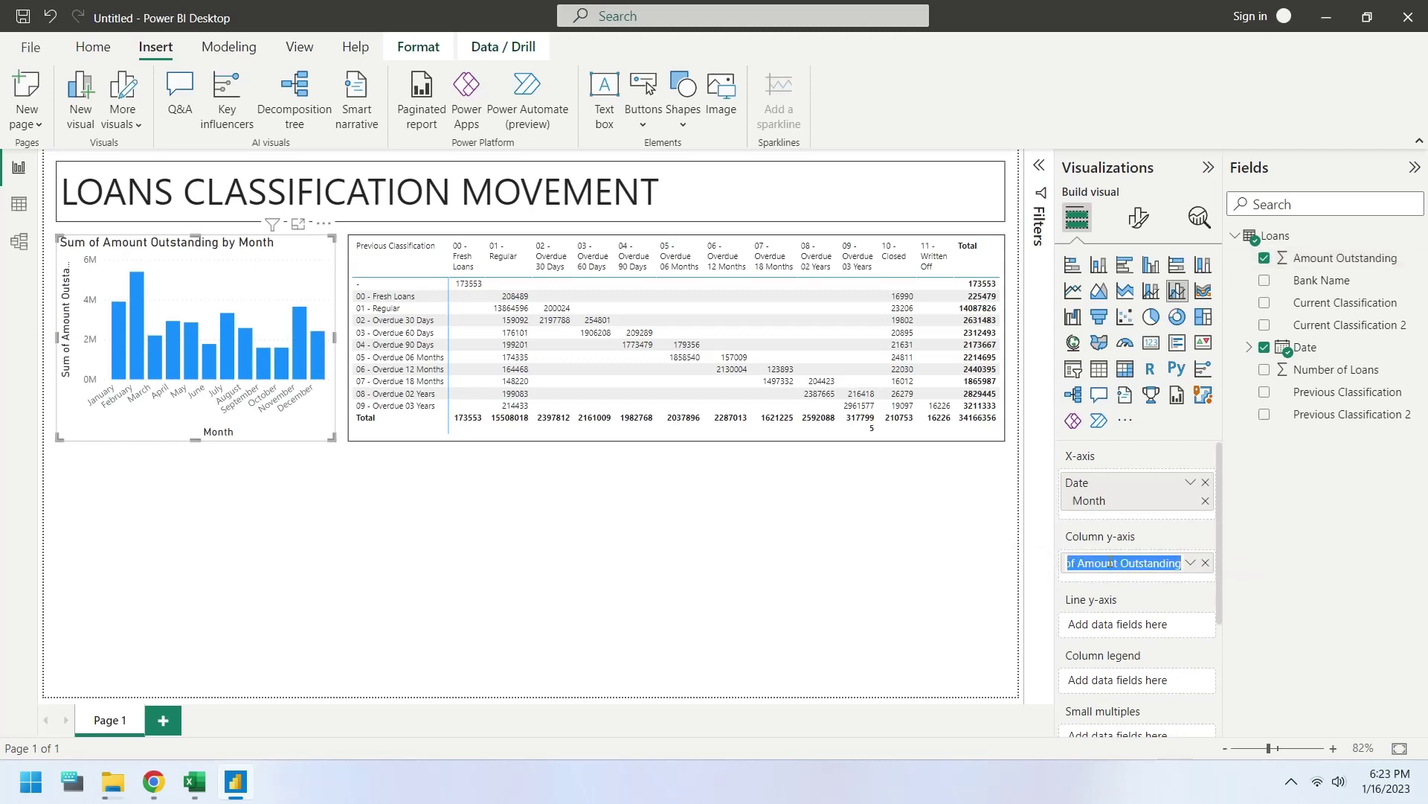
left_click_drag(1080, 563, 1019, 563)
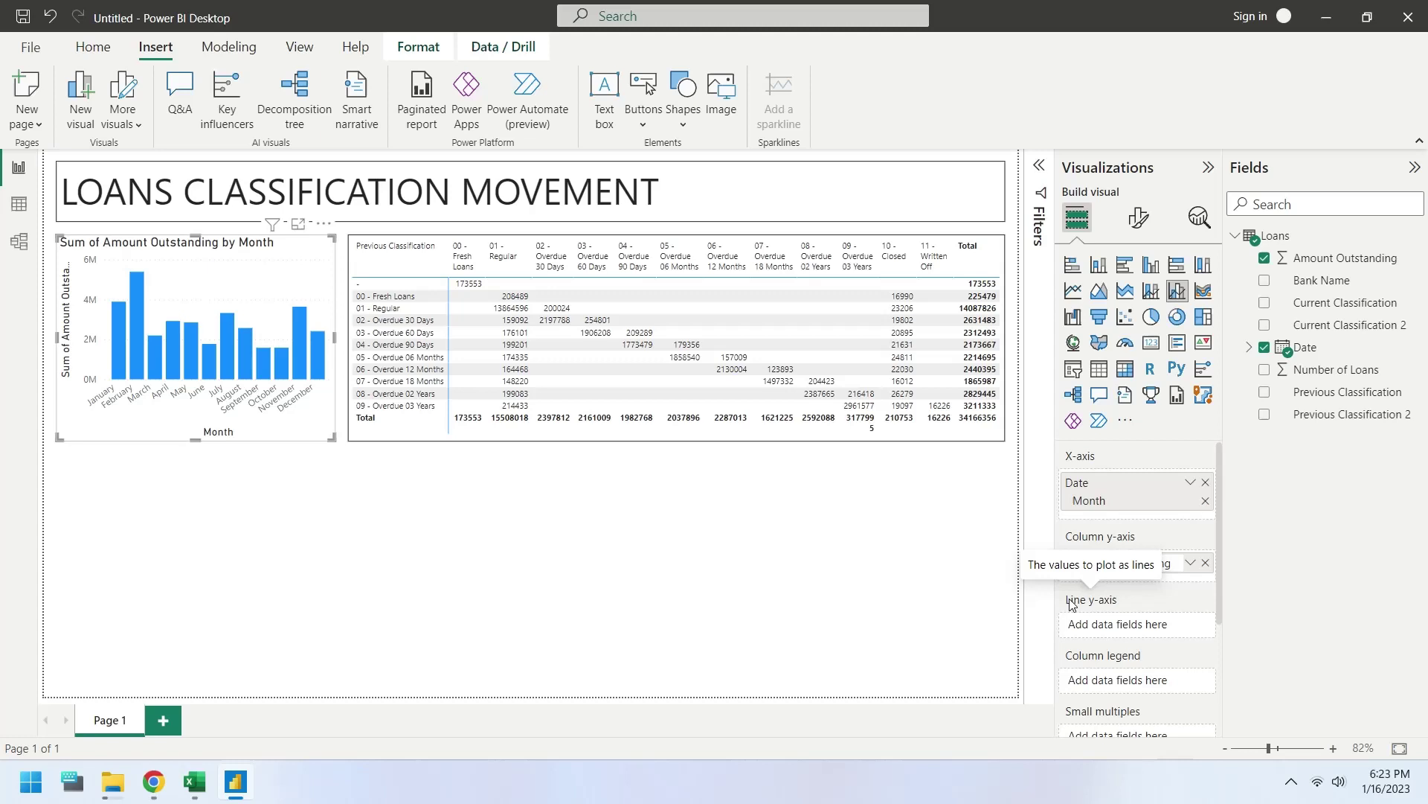
key("BackSpace")
key("Return")
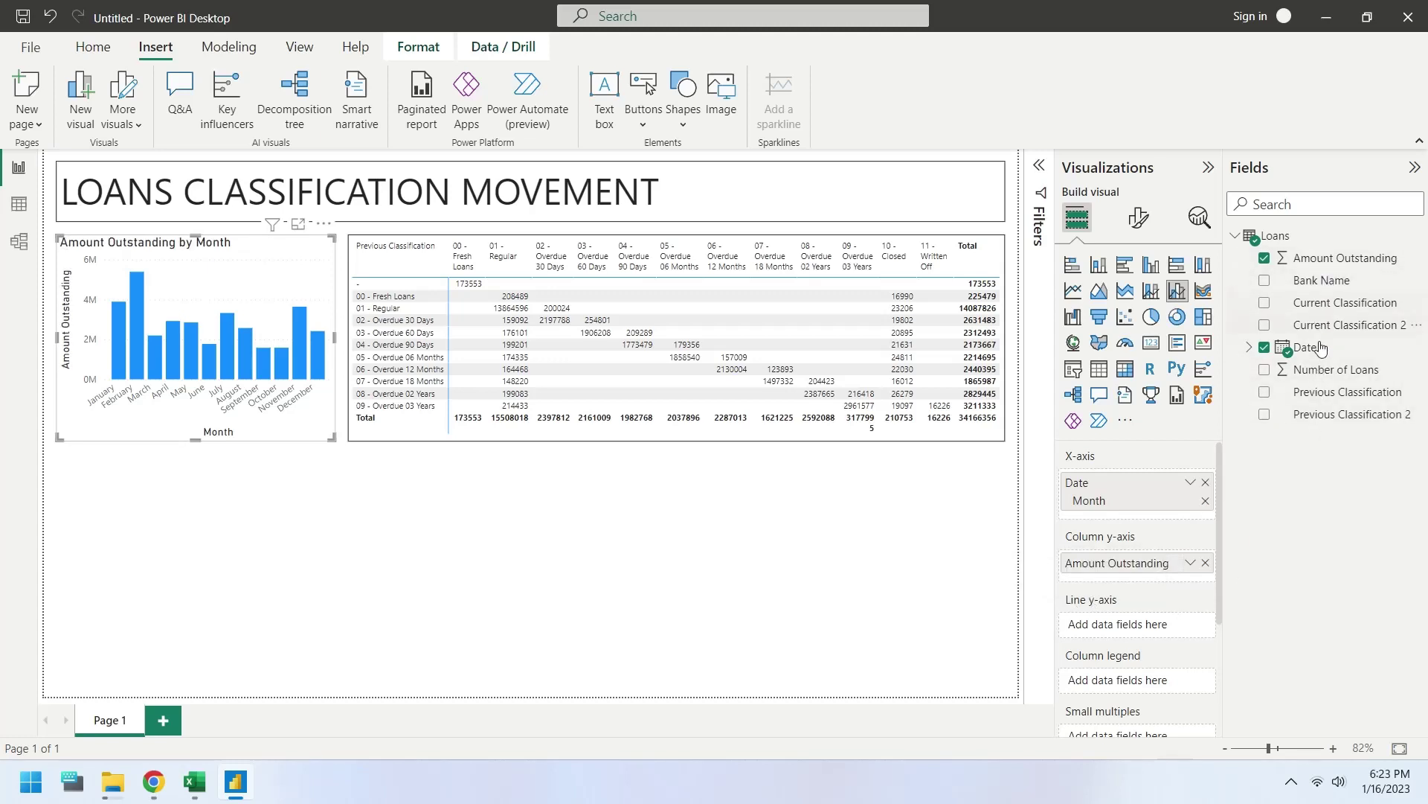
Plot Number of Loans as the line, removing 'Sum of' from its name.
left_click(1334, 259)
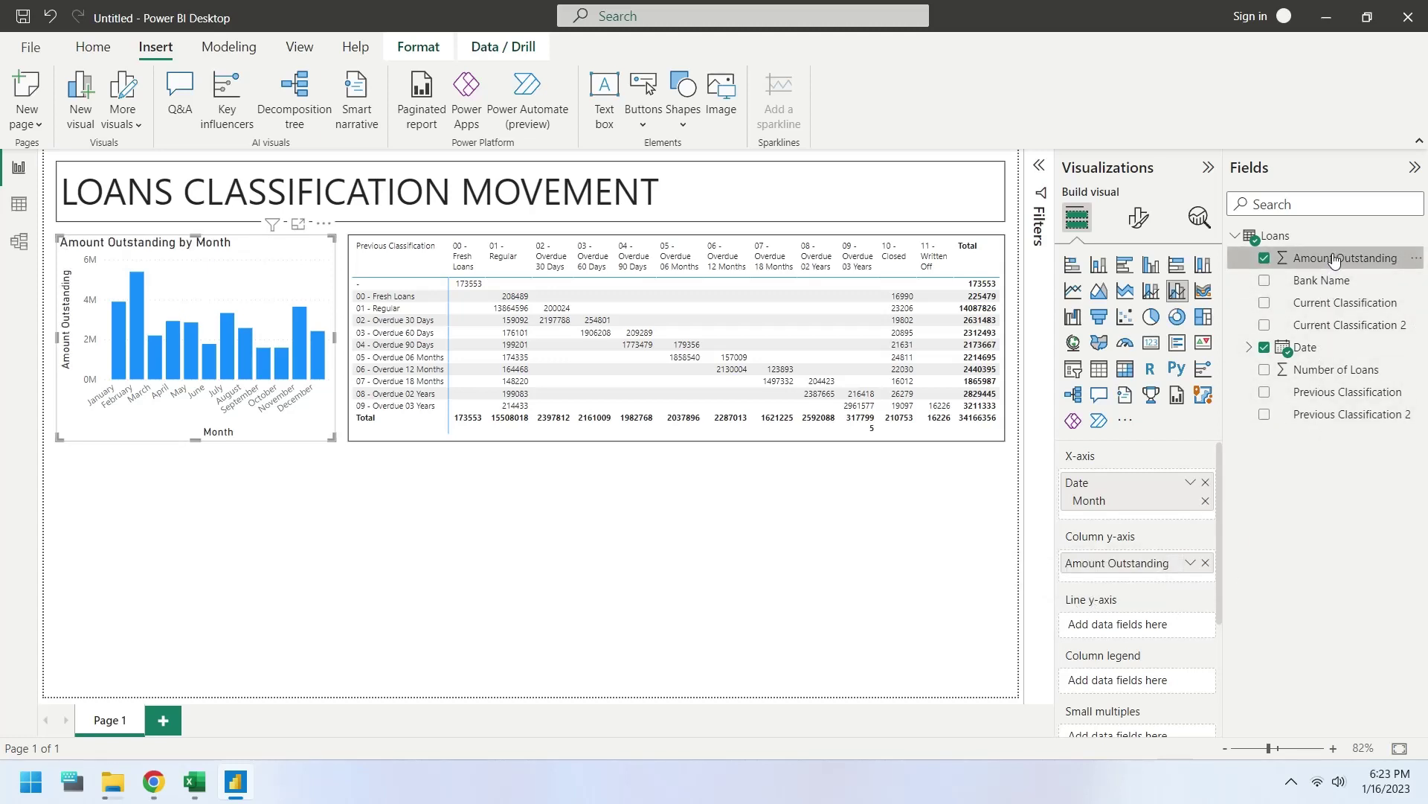
left_click_drag(1332, 375, 1161, 623)
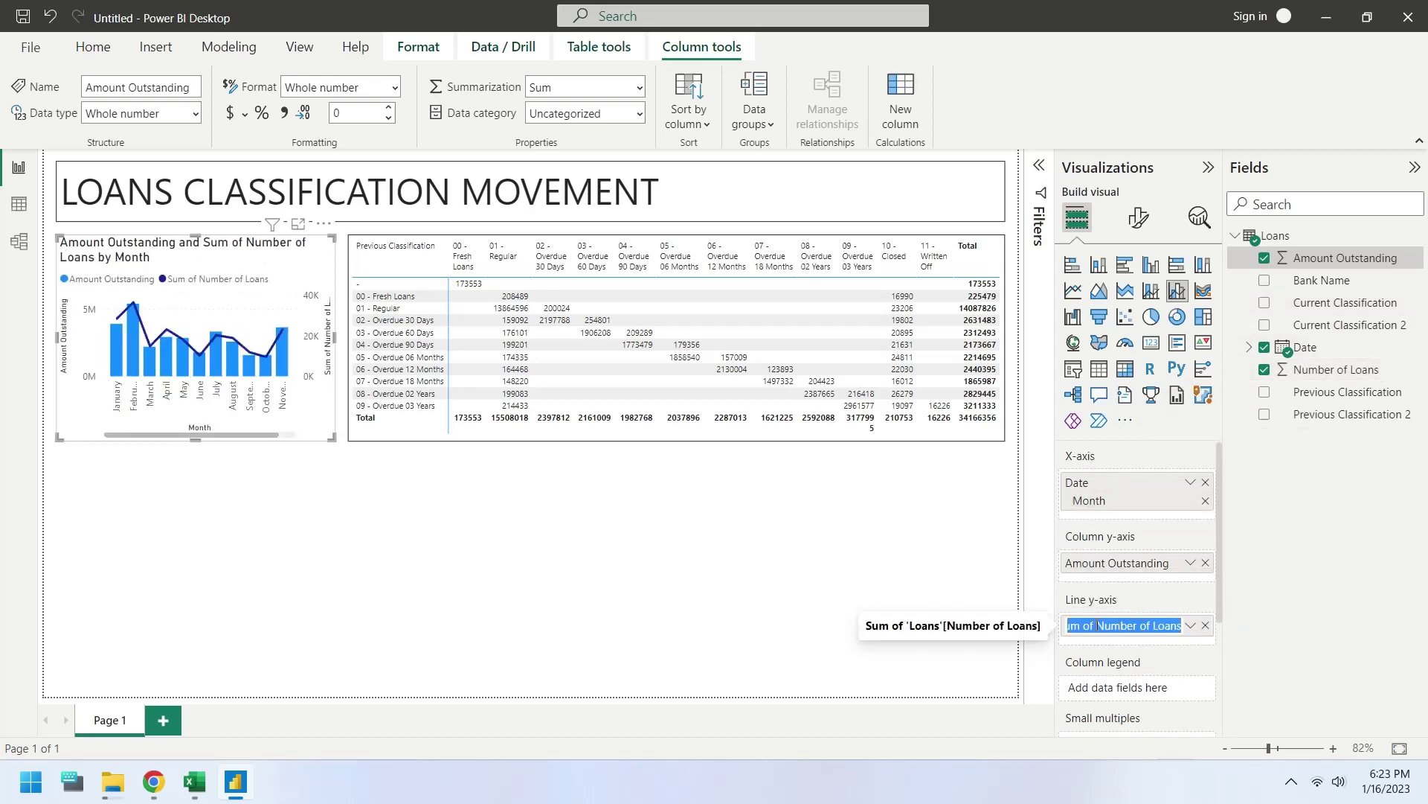
left_click(1098, 625)
left_click_drag(1099, 625, 1009, 625)
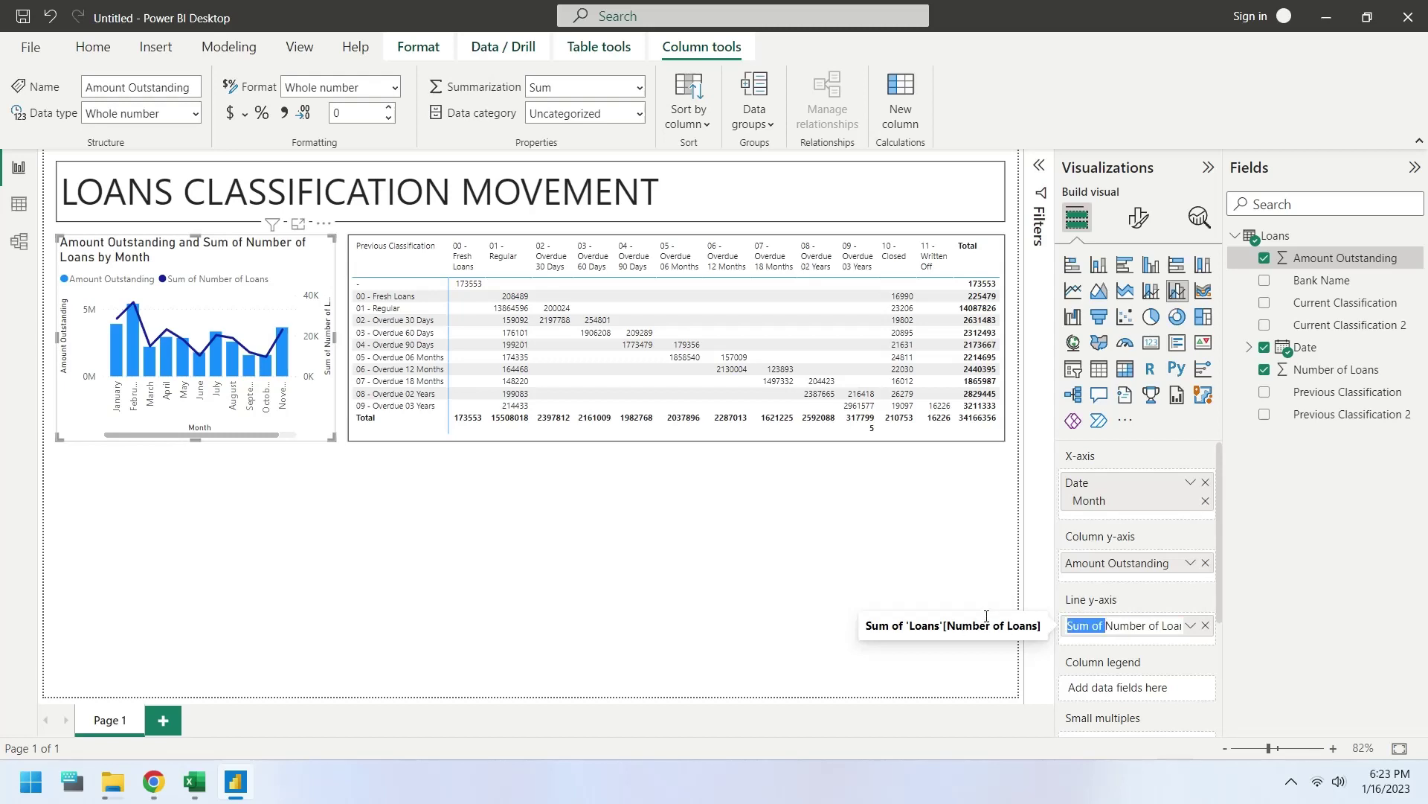
key("BackSpace")
key("Return")
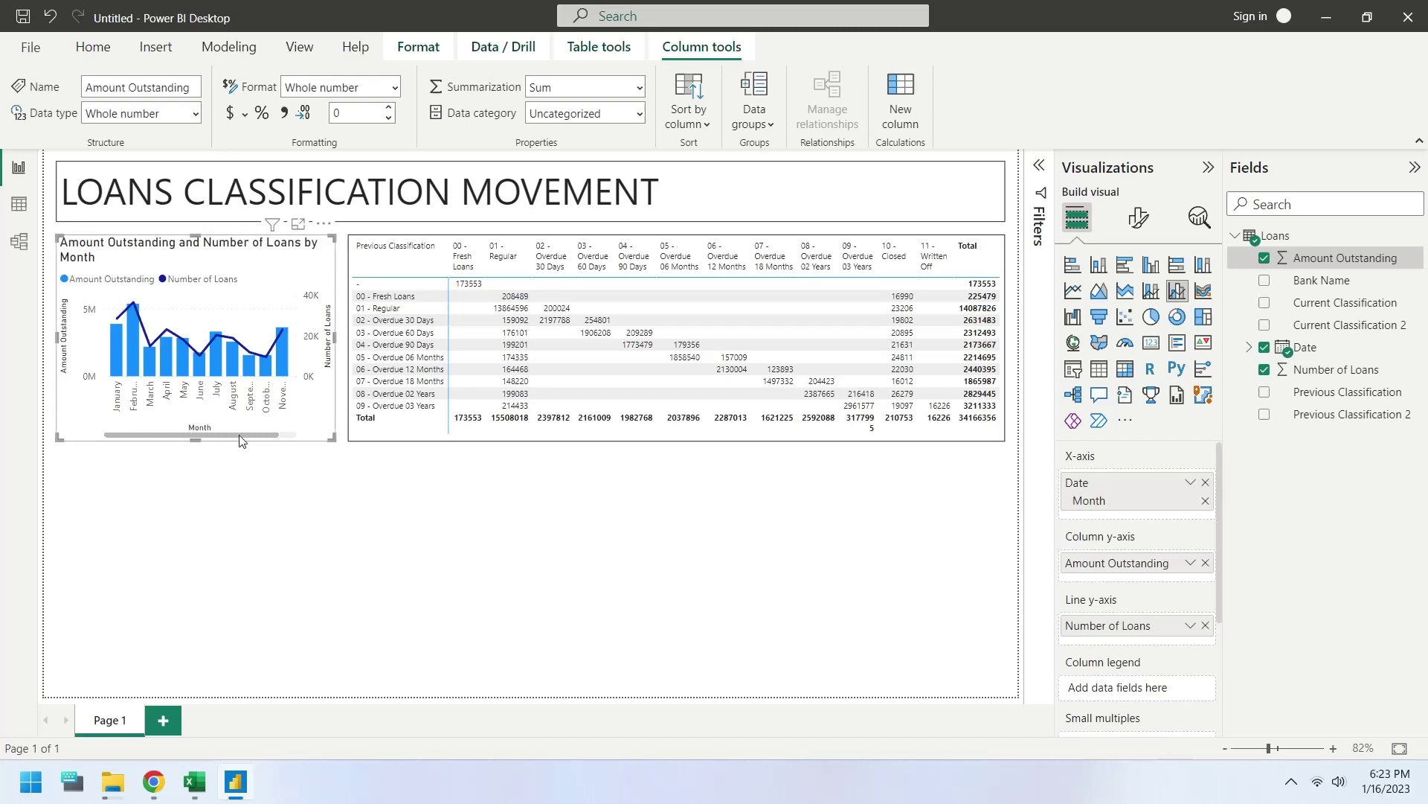
Select the combo chart and switch on Visual border under General > Effects.
left_click(242, 503)
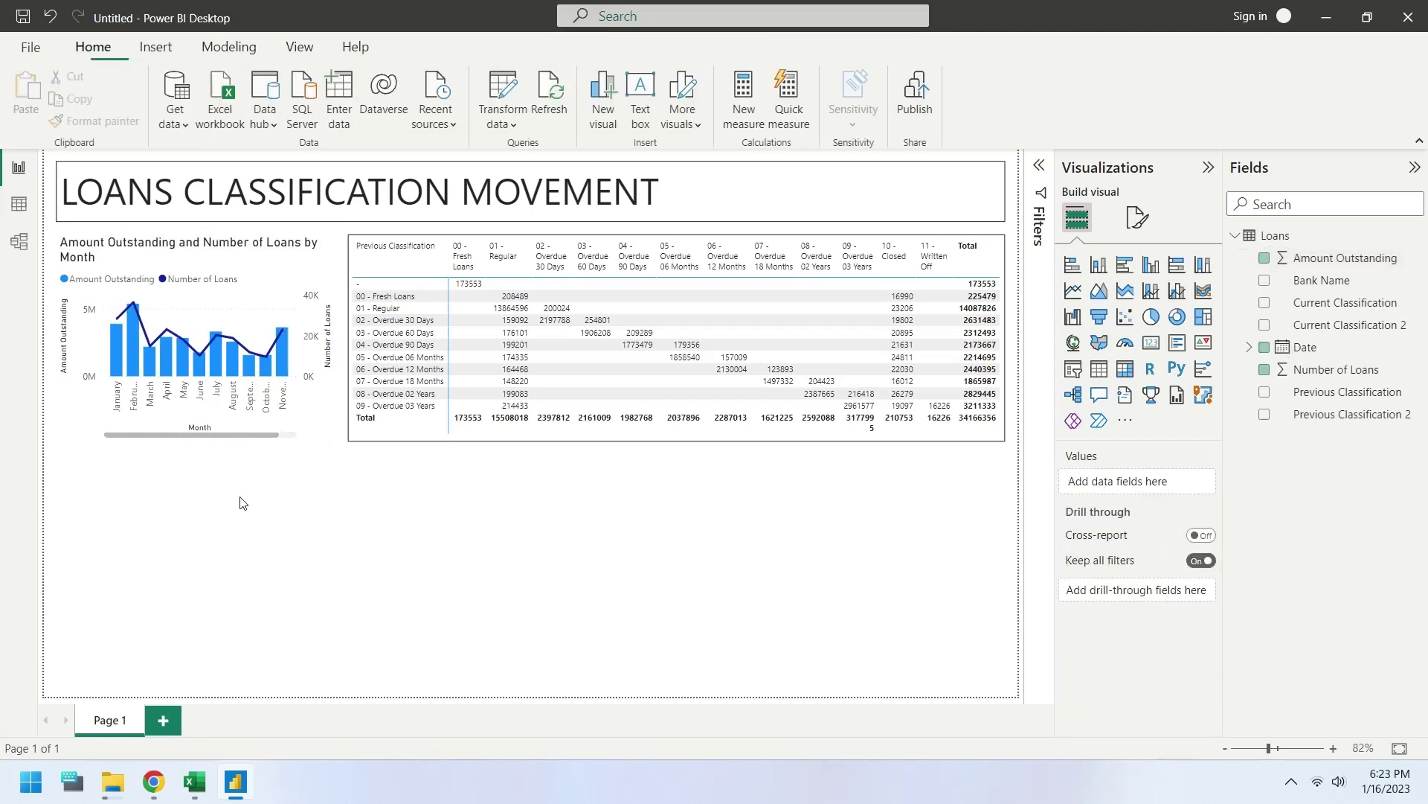
left_click(311, 417)
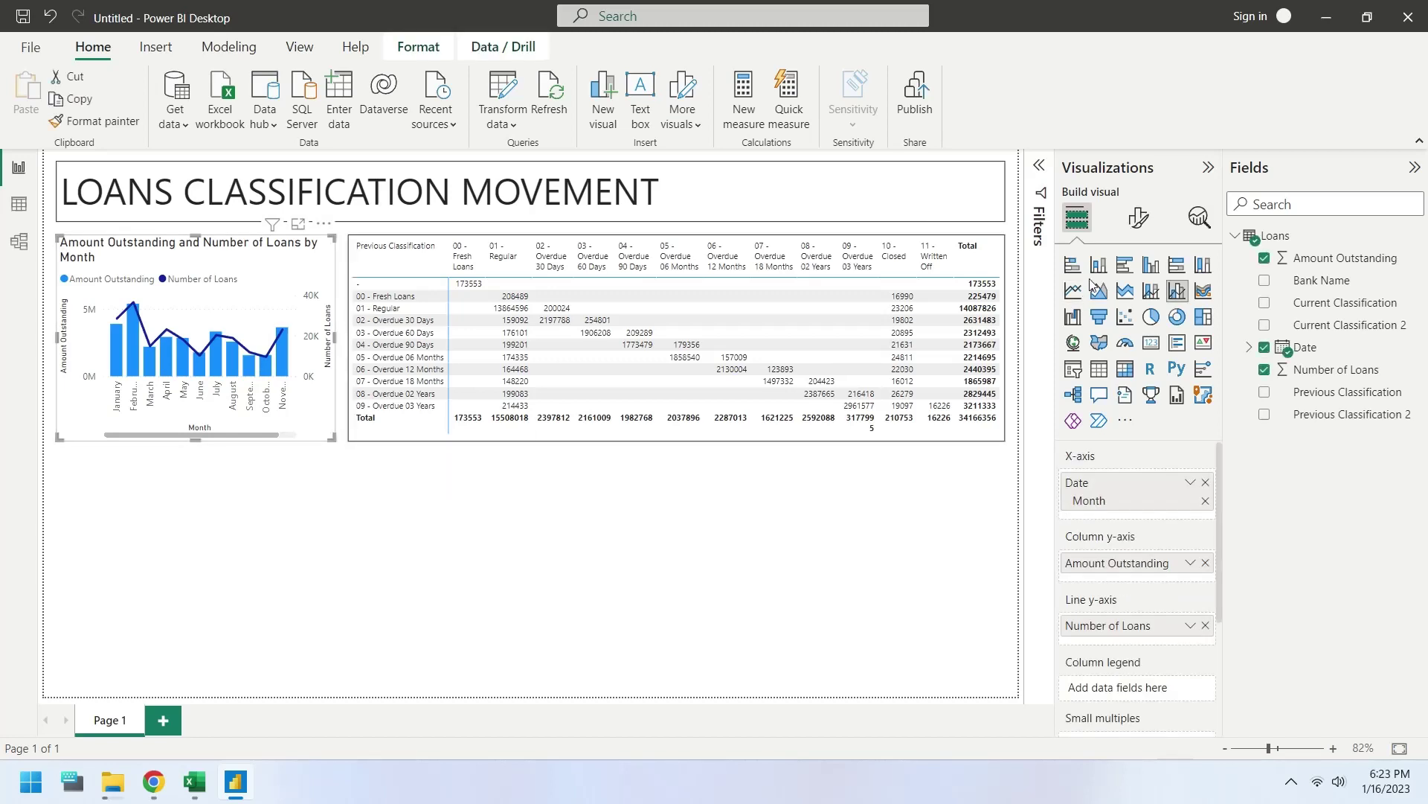
left_click(1140, 218)
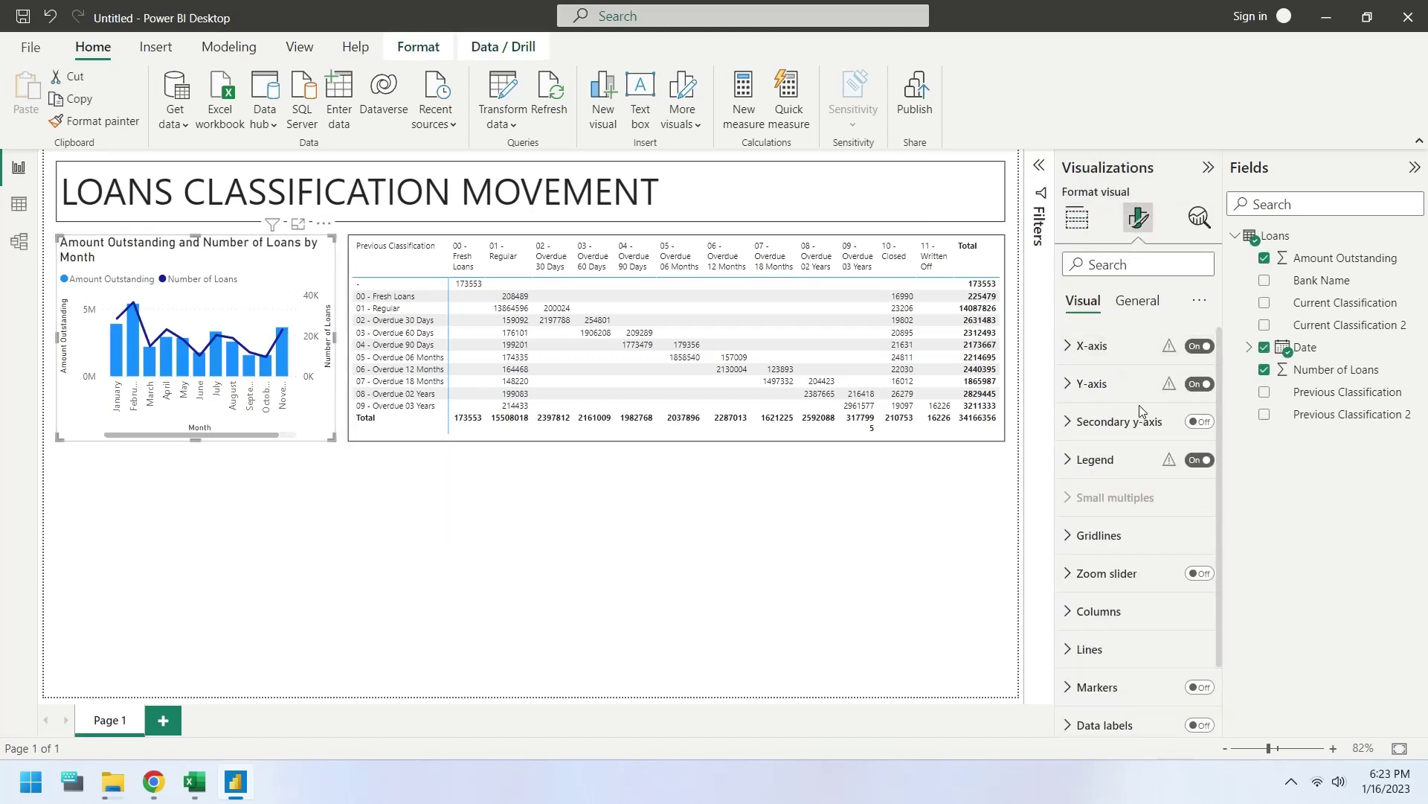
left_click(1136, 300)
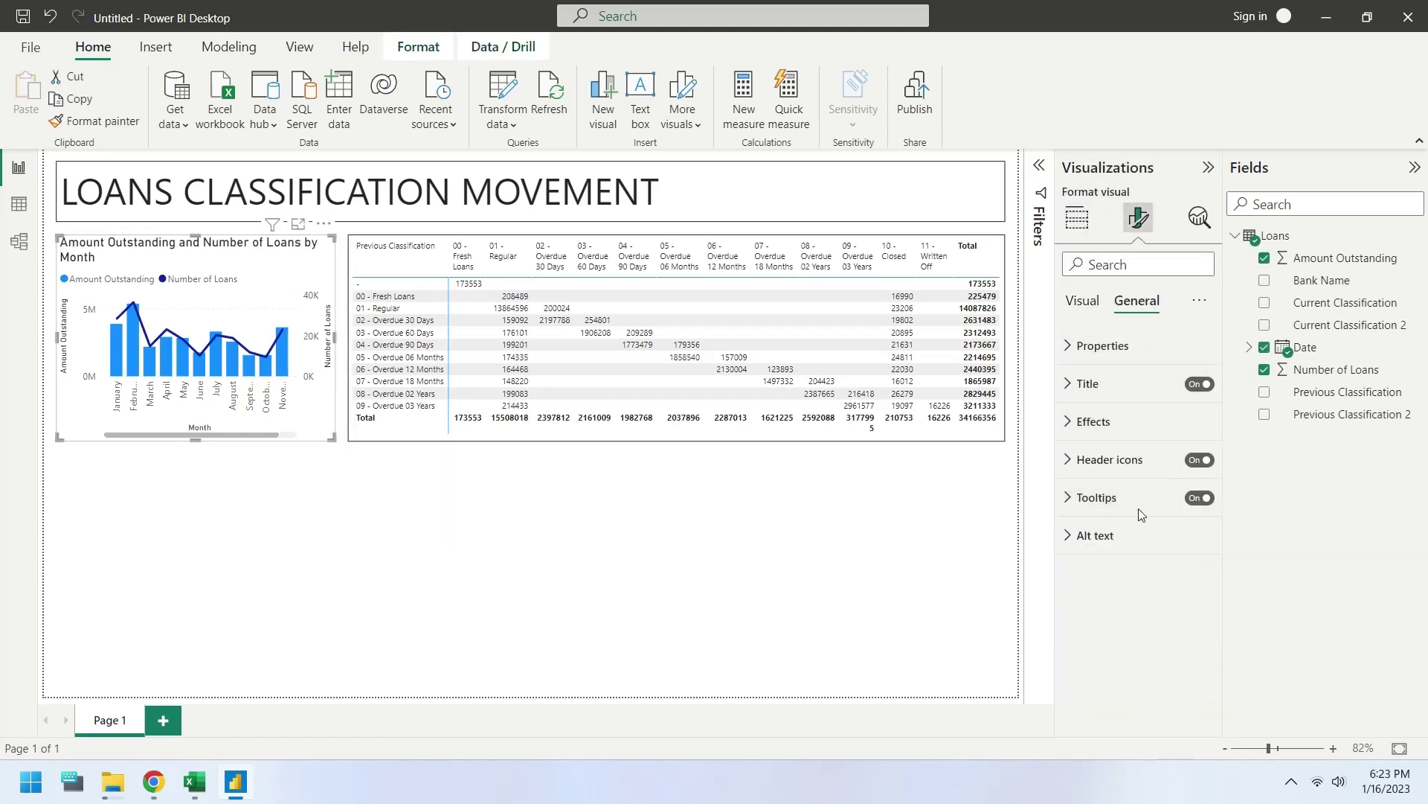
left_click(1150, 425)
left_click(1192, 612)
left_click(664, 613)
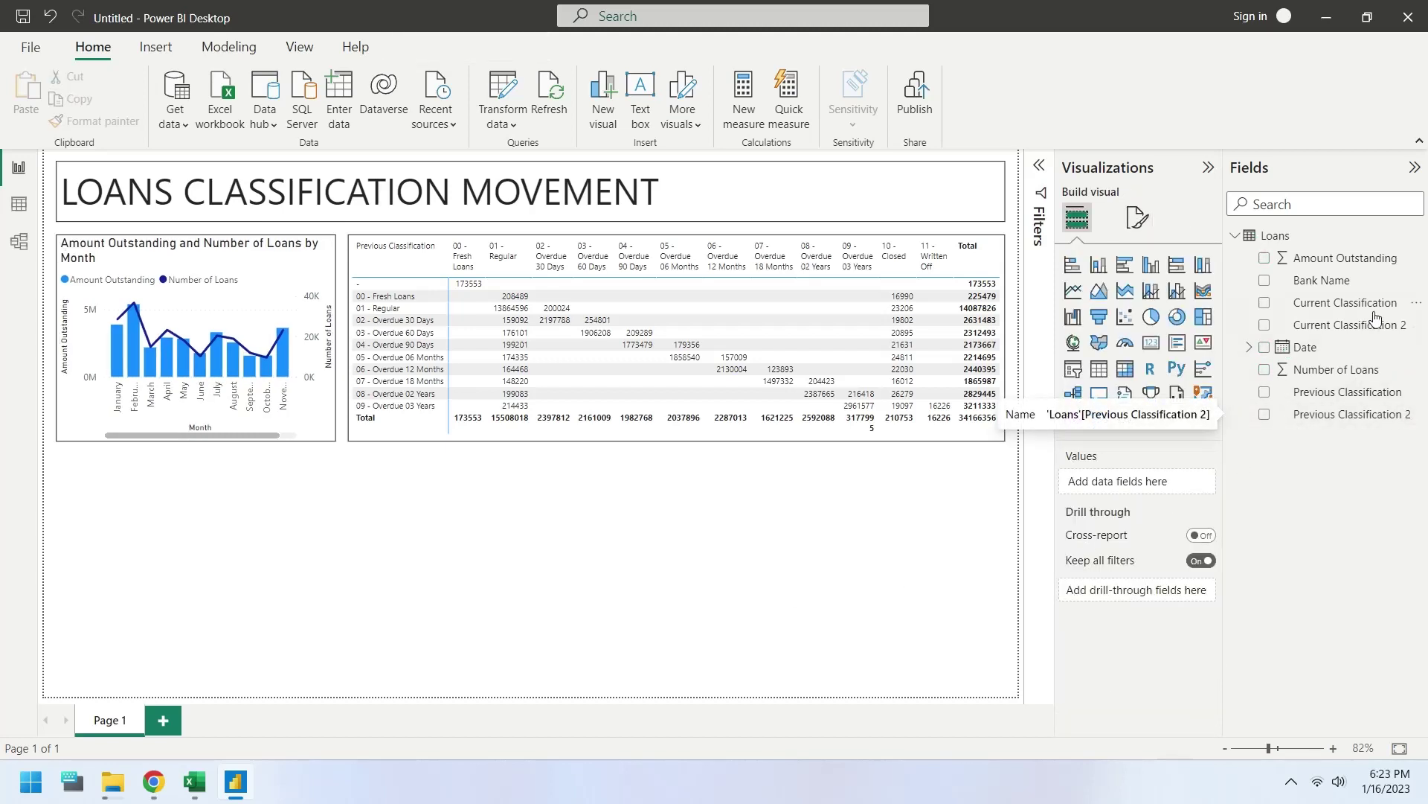
Add a Date slicer and remove Year, Month and Day so only Quarter remains.
mouse_move(1303, 348)
left_mouse_down()
mouse_move(848, 488)
mouse_move(819, 514)
left_mouse_up()
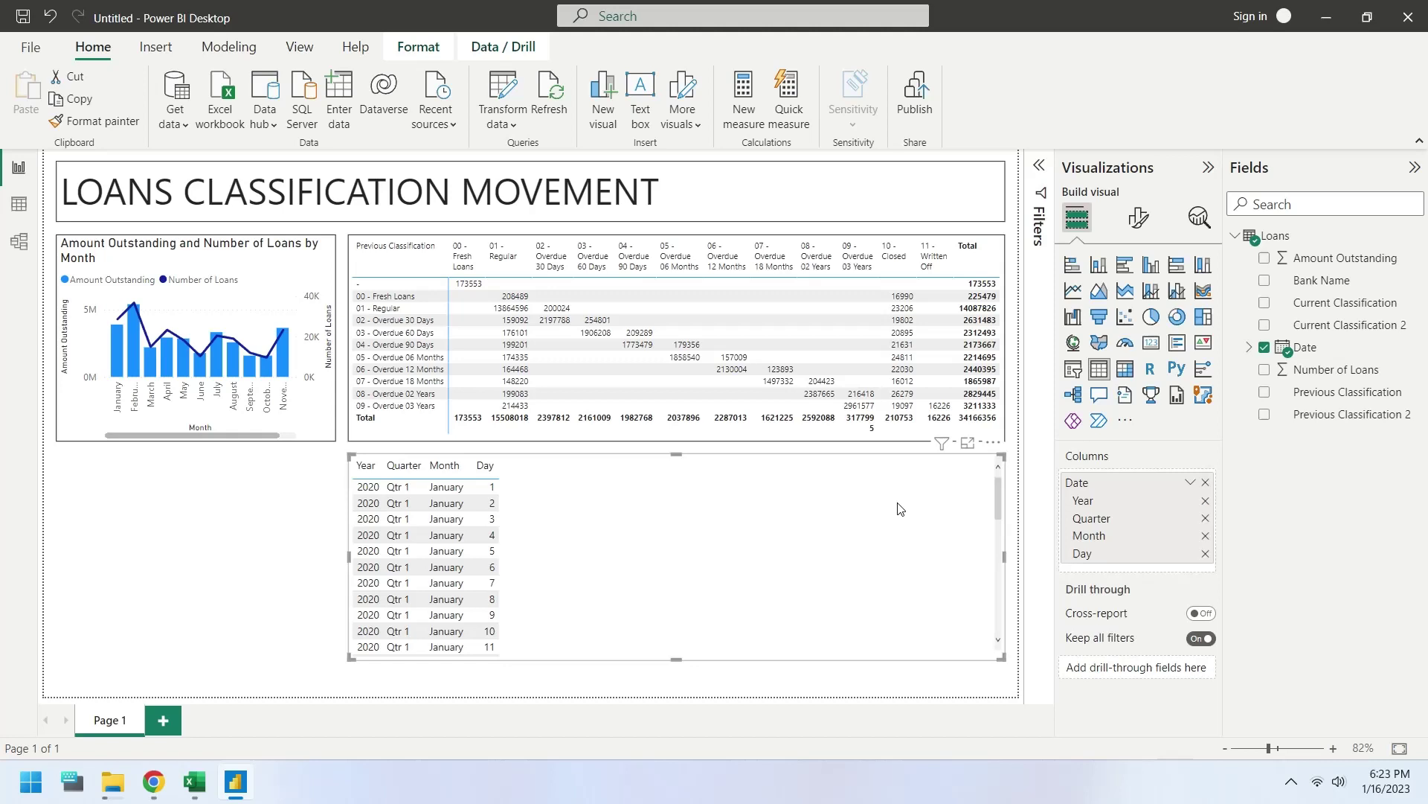
left_click(1073, 369)
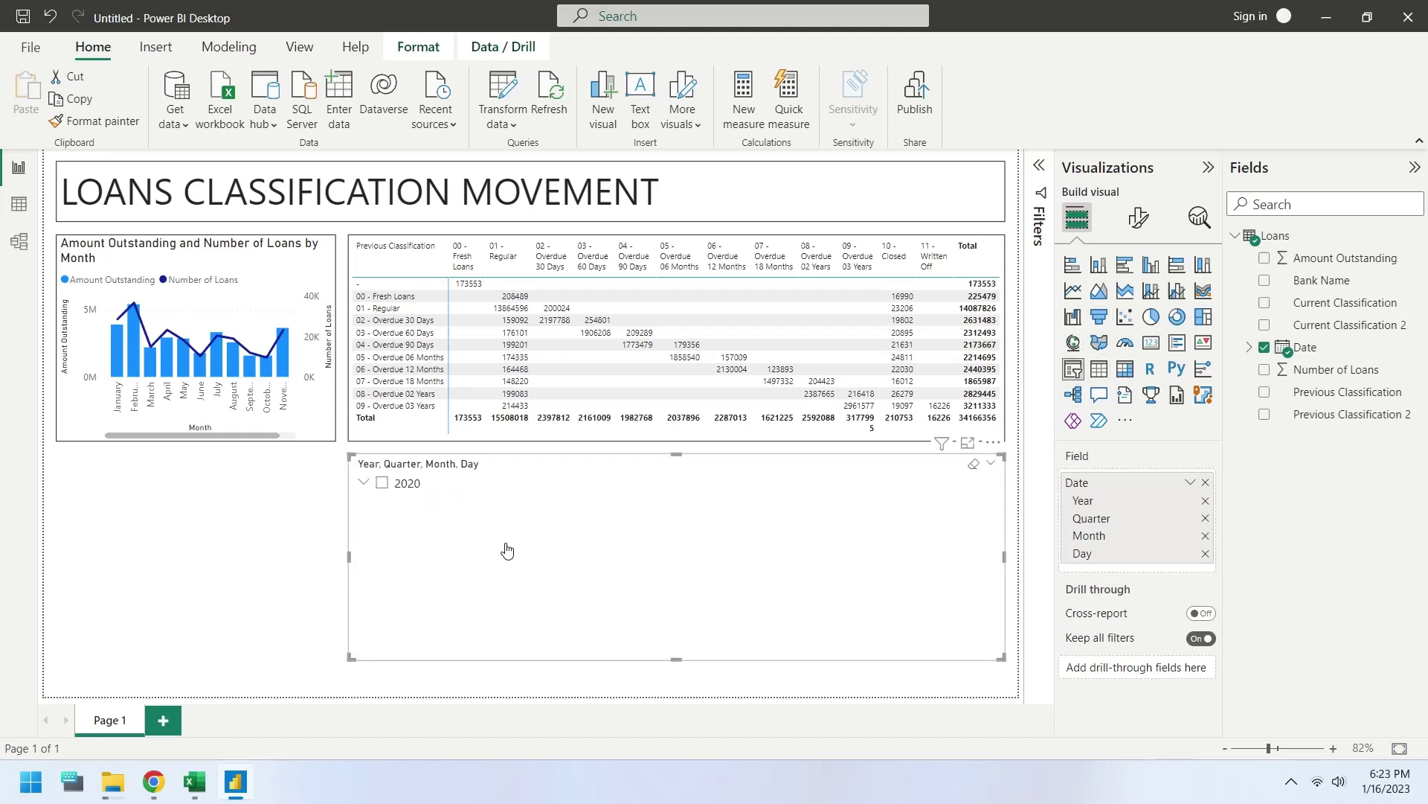
left_click(1205, 501)
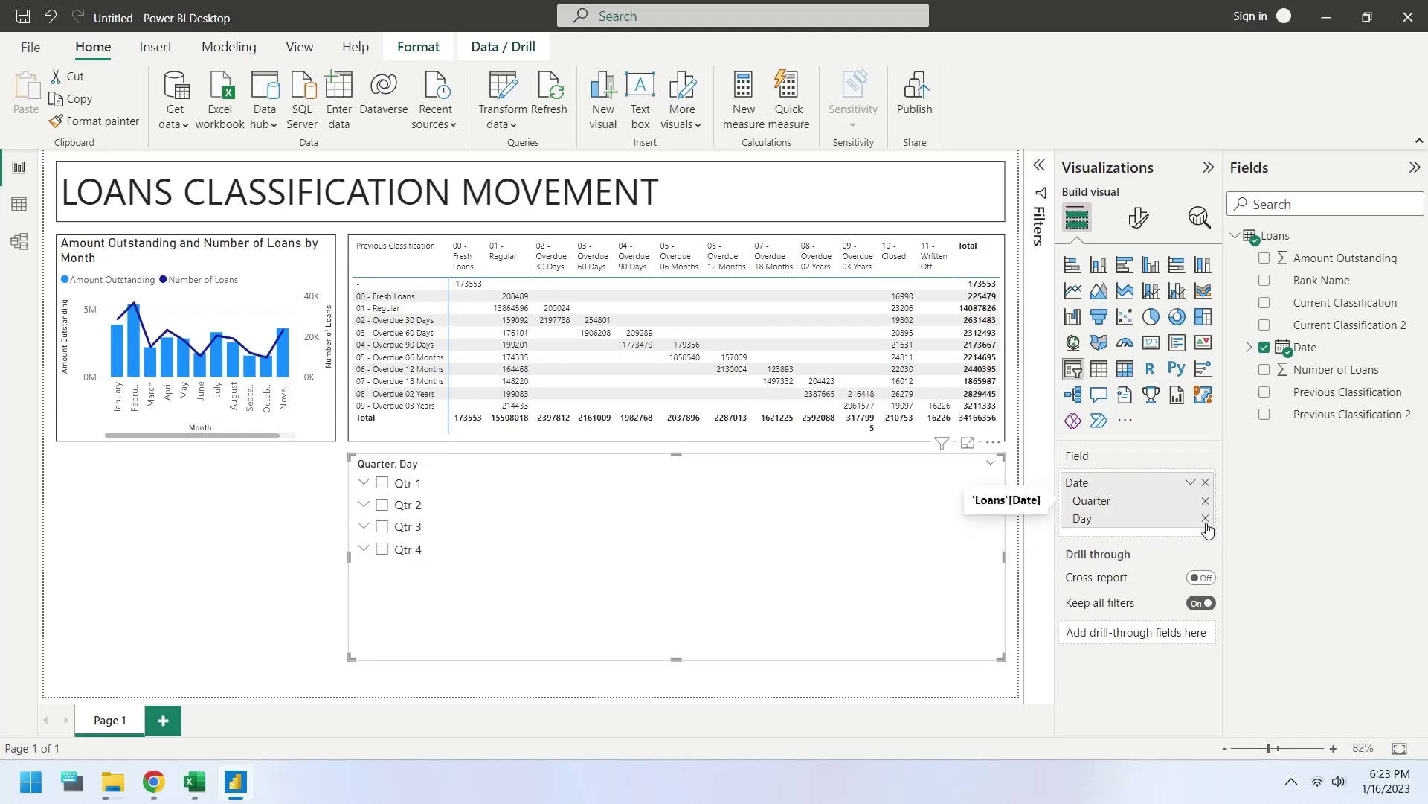
left_click(1205, 519)
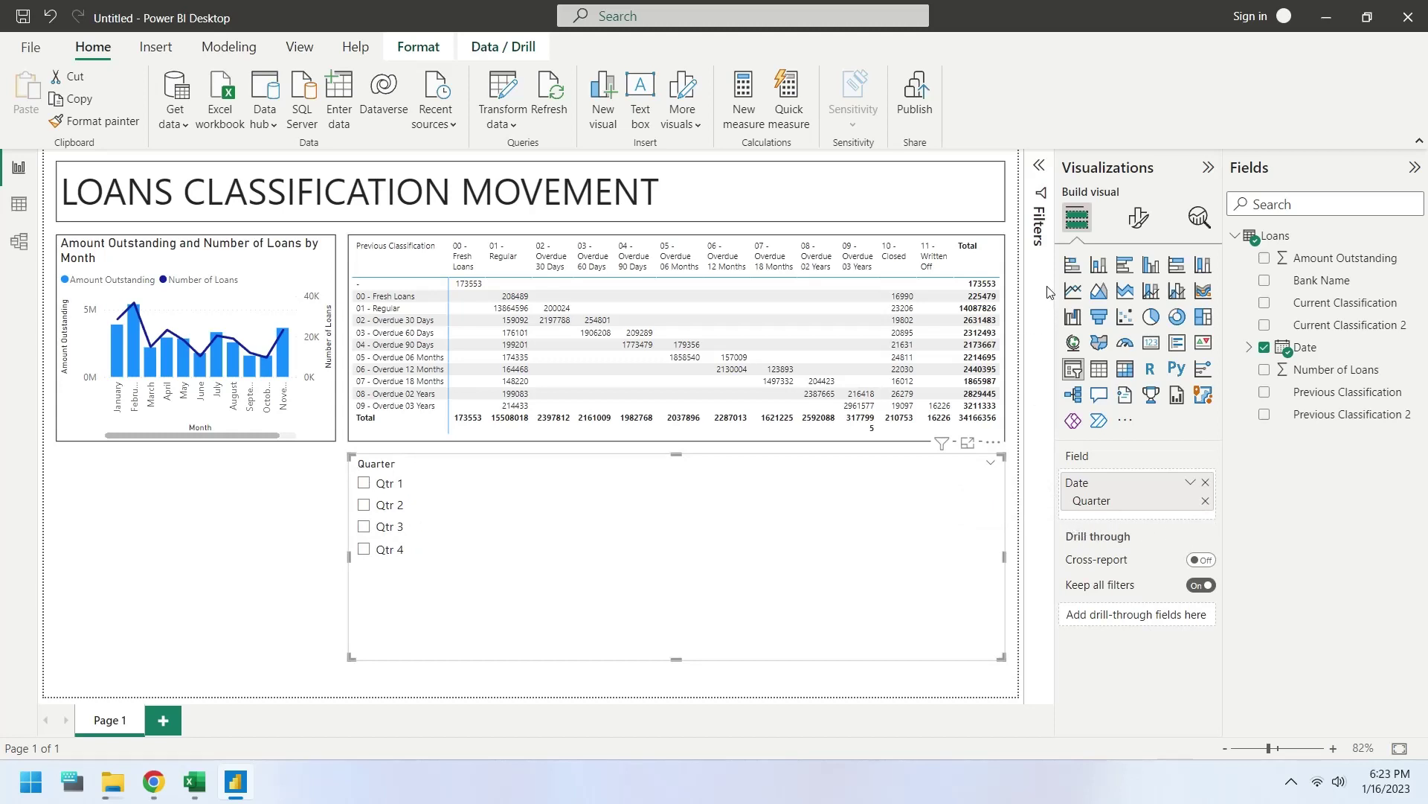
Set the slicer style to Dropdown and shorten it to a compact box.
left_click(1139, 217)
left_click(1106, 346)
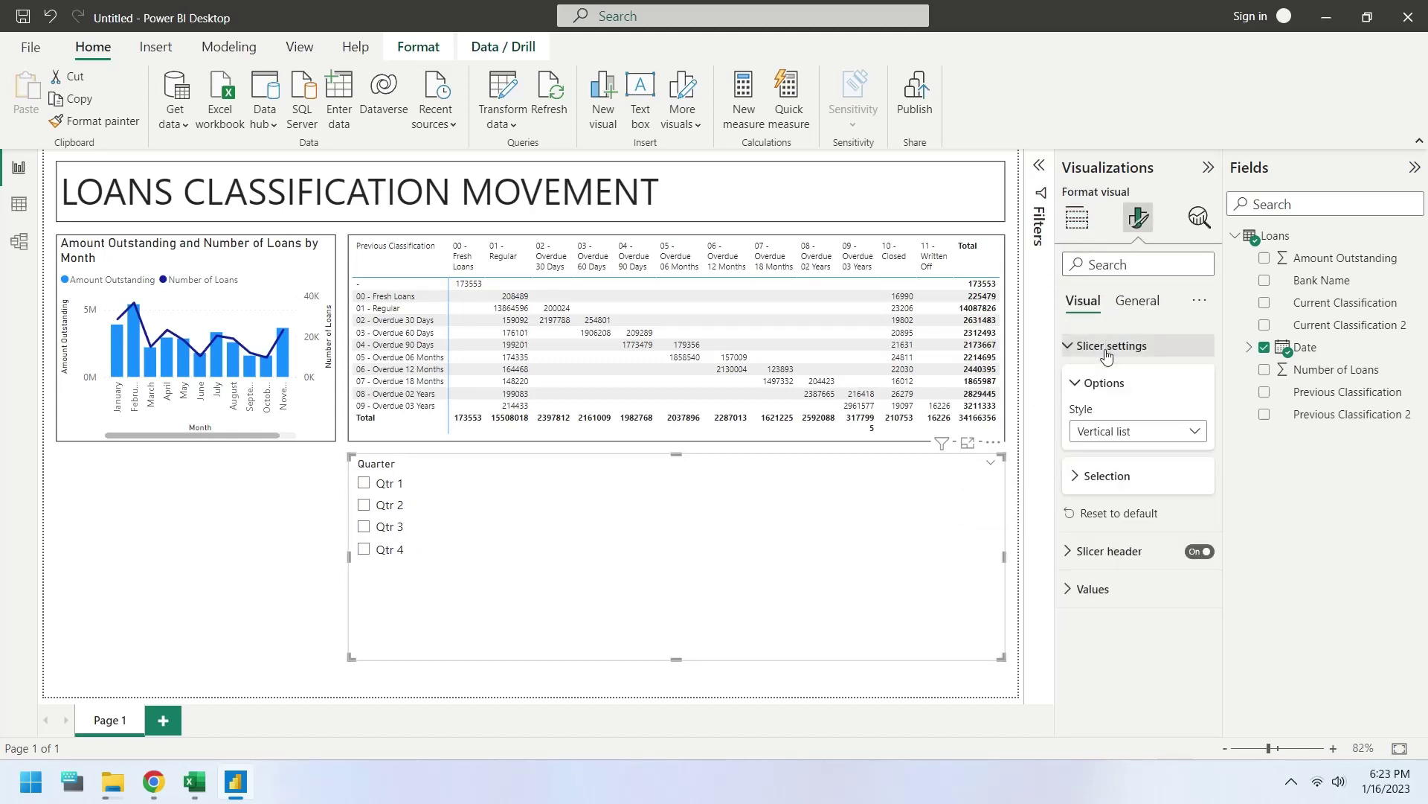
left_click(1136, 432)
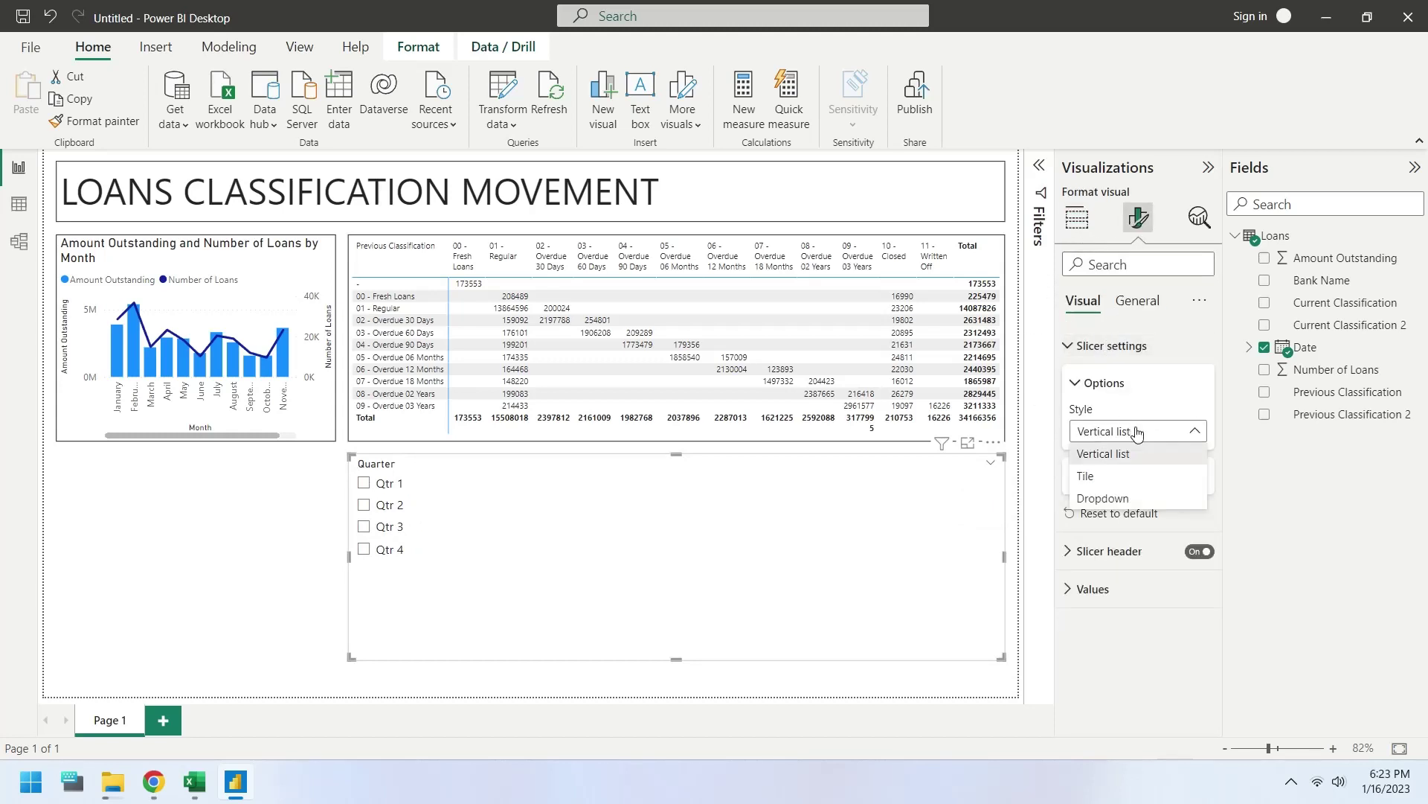
left_click(1122, 497)
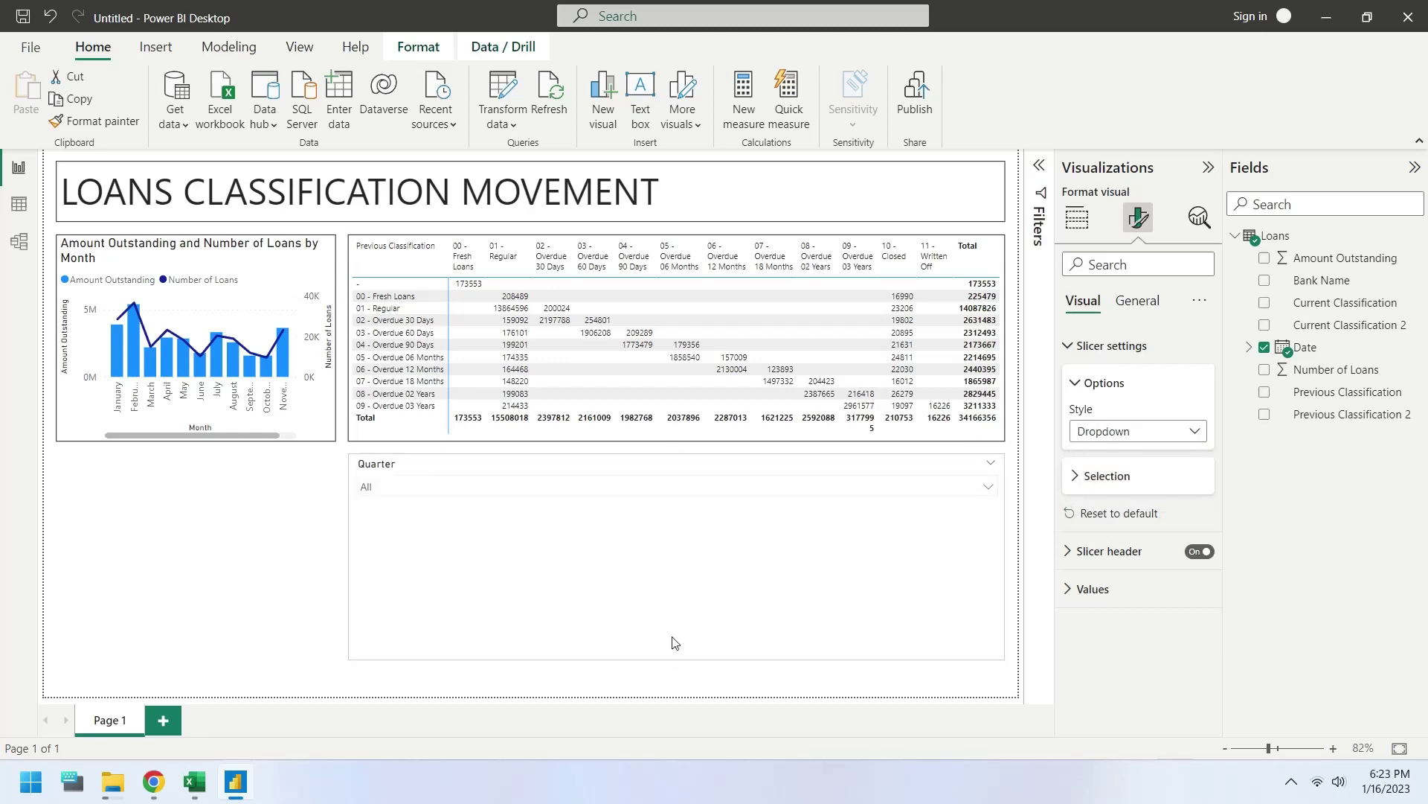
left_click_drag(676, 659, 676, 514)
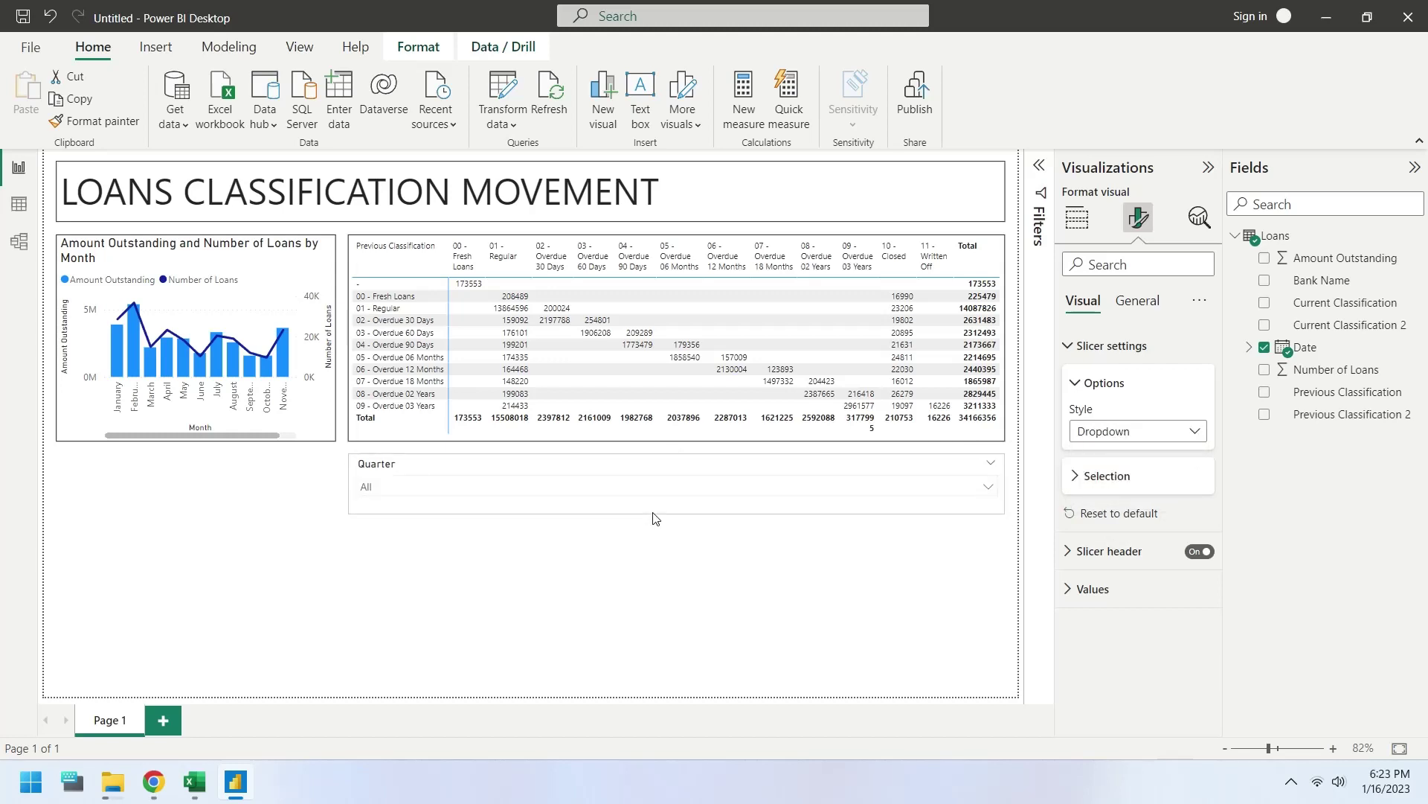
Narrow the report title box and place a slimmed Quarter slicer in the top-right corner beside it.
left_click(1001, 179)
left_click_drag(809, 191, 700, 192)
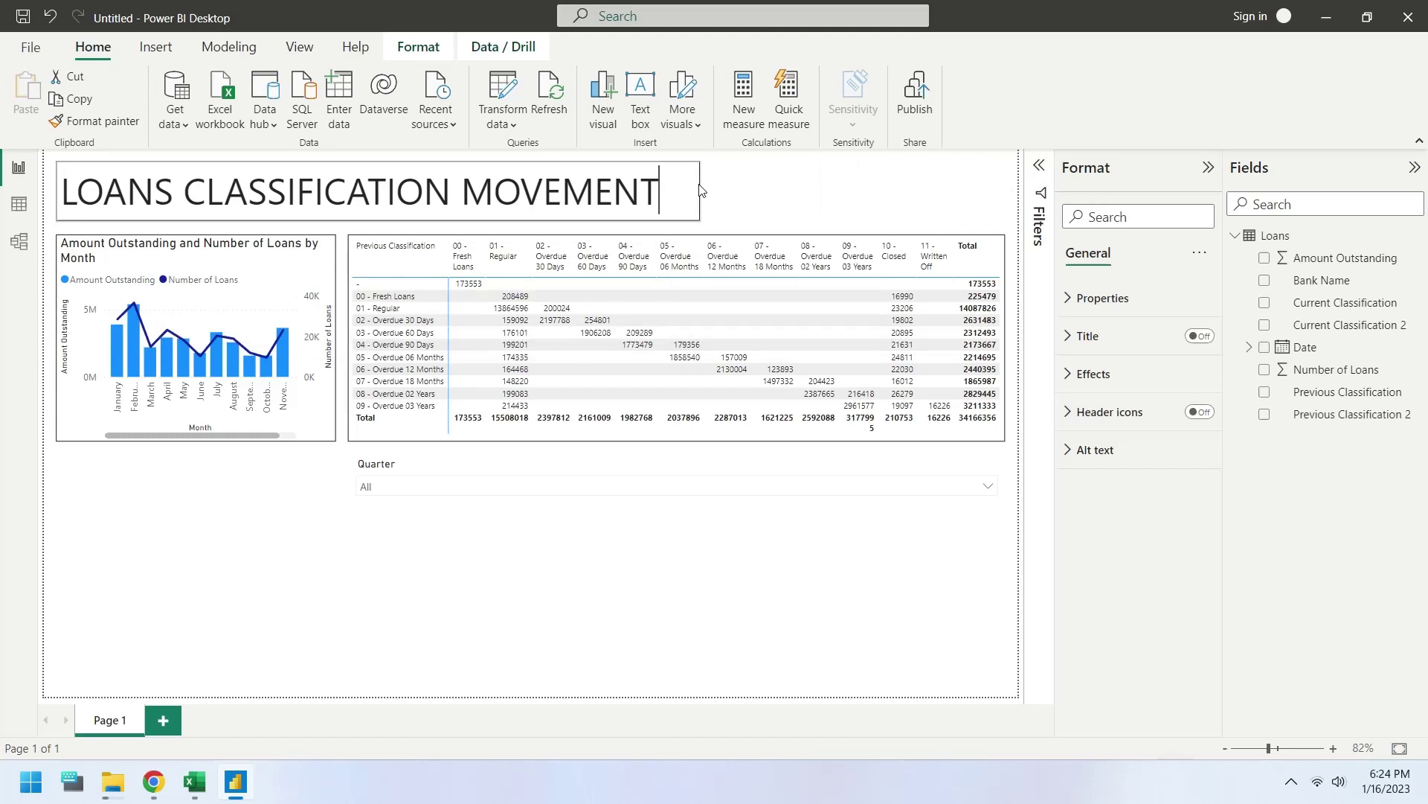
mouse_move(653, 453)
left_mouse_down()
mouse_move(667, 177)
mouse_move(625, 176)
left_mouse_up()
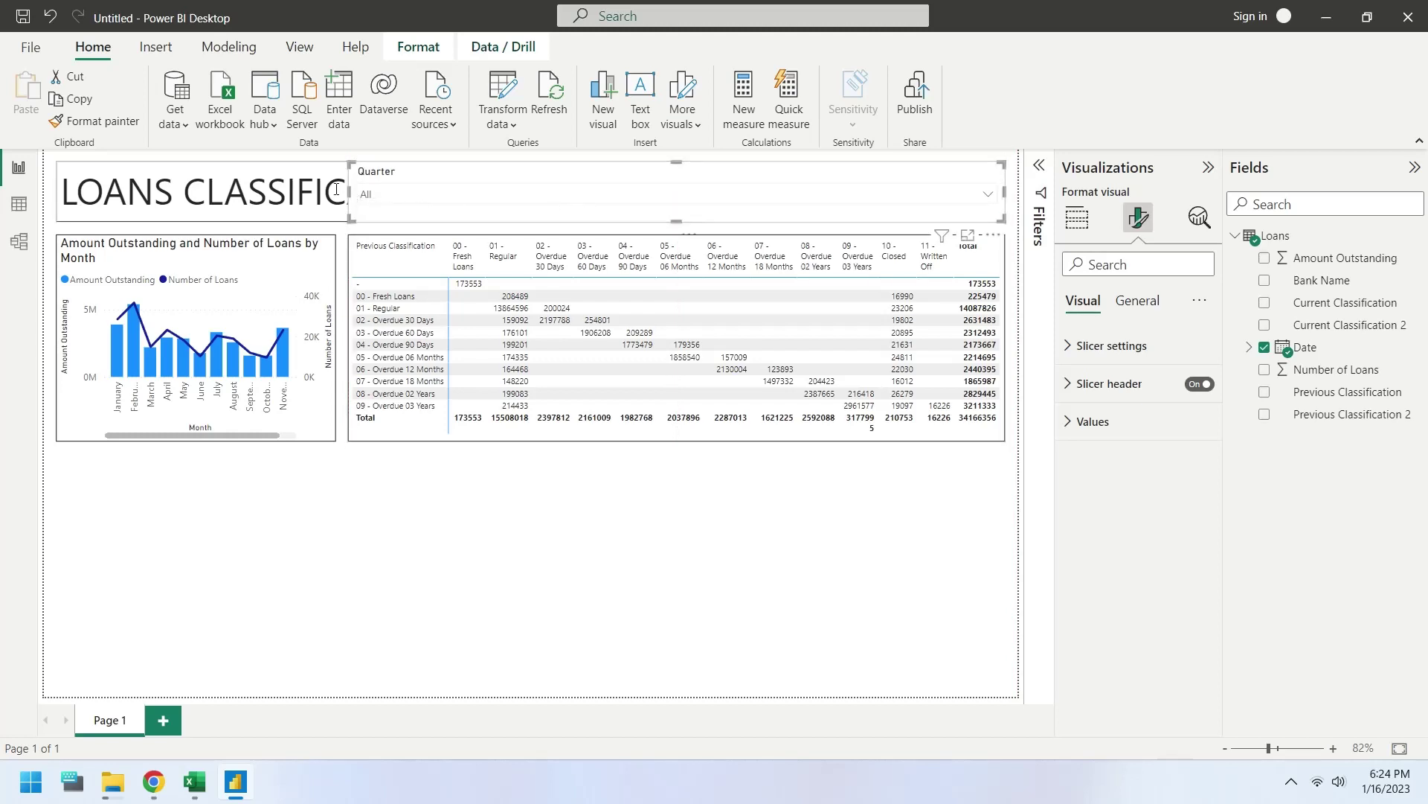
left_click_drag(349, 195, 712, 201)
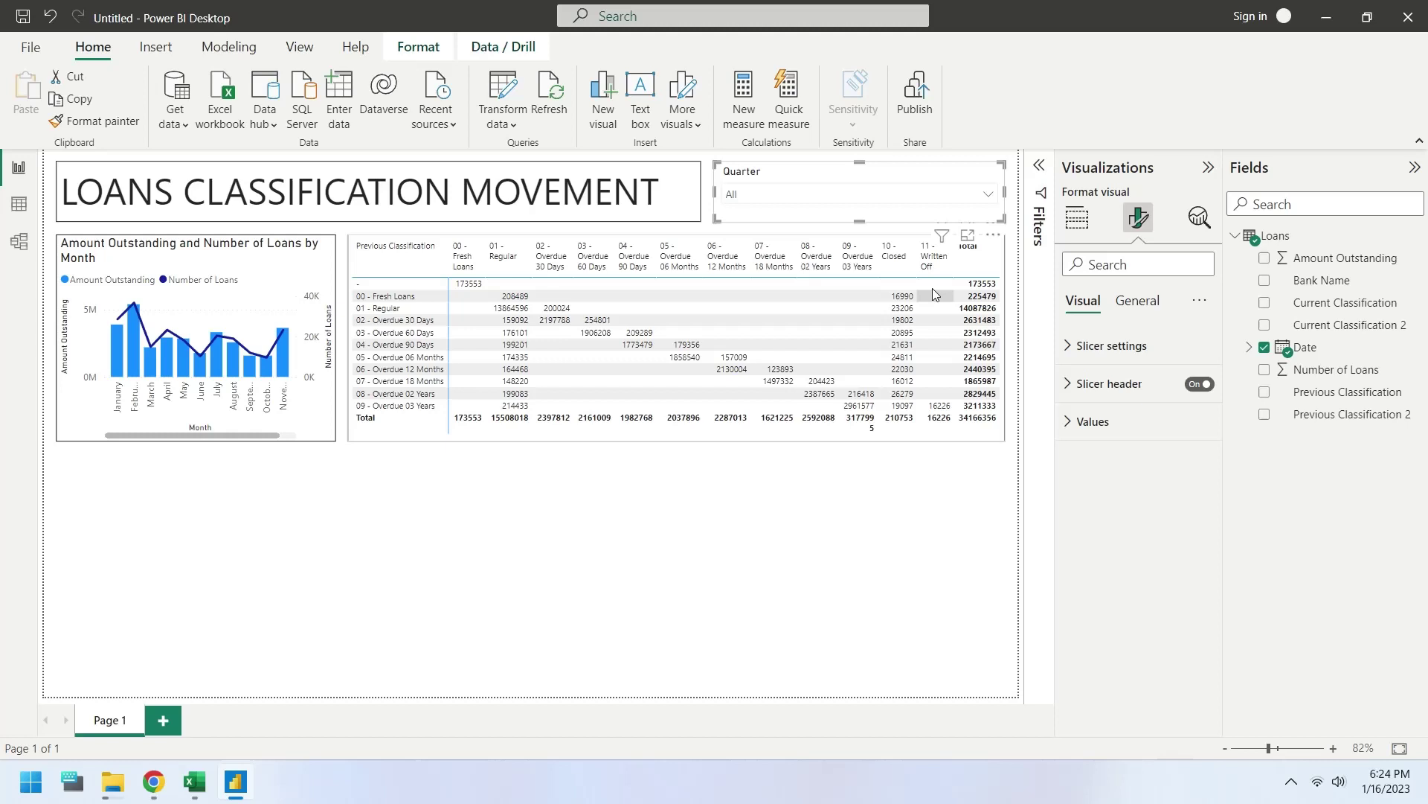
left_click_drag(716, 196, 823, 191)
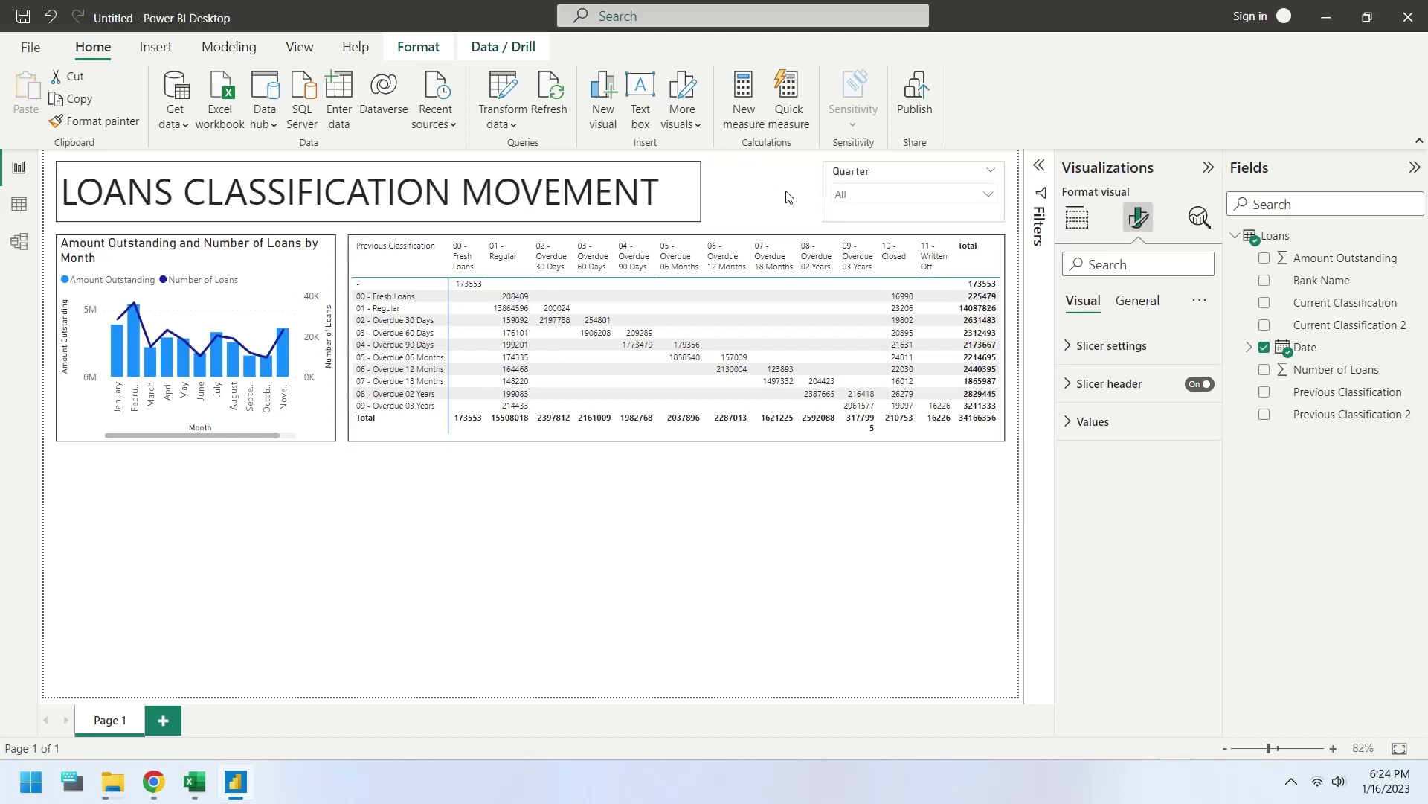
Stretch the title box right to meet the Quarter slicer, then view the slicer's General > Effects settings.
left_click(699, 191)
left_click_drag(701, 191, 809, 190)
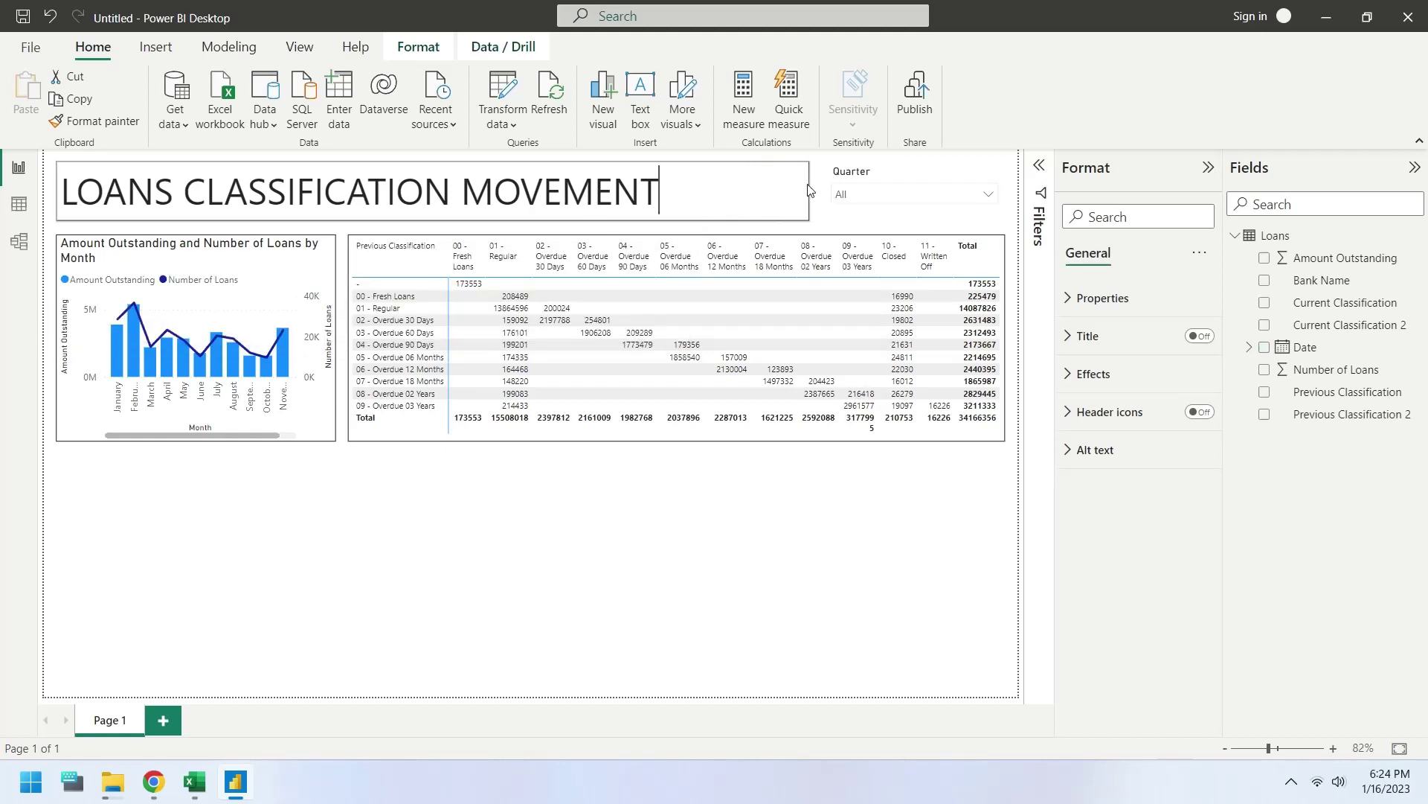
left_click(828, 193)
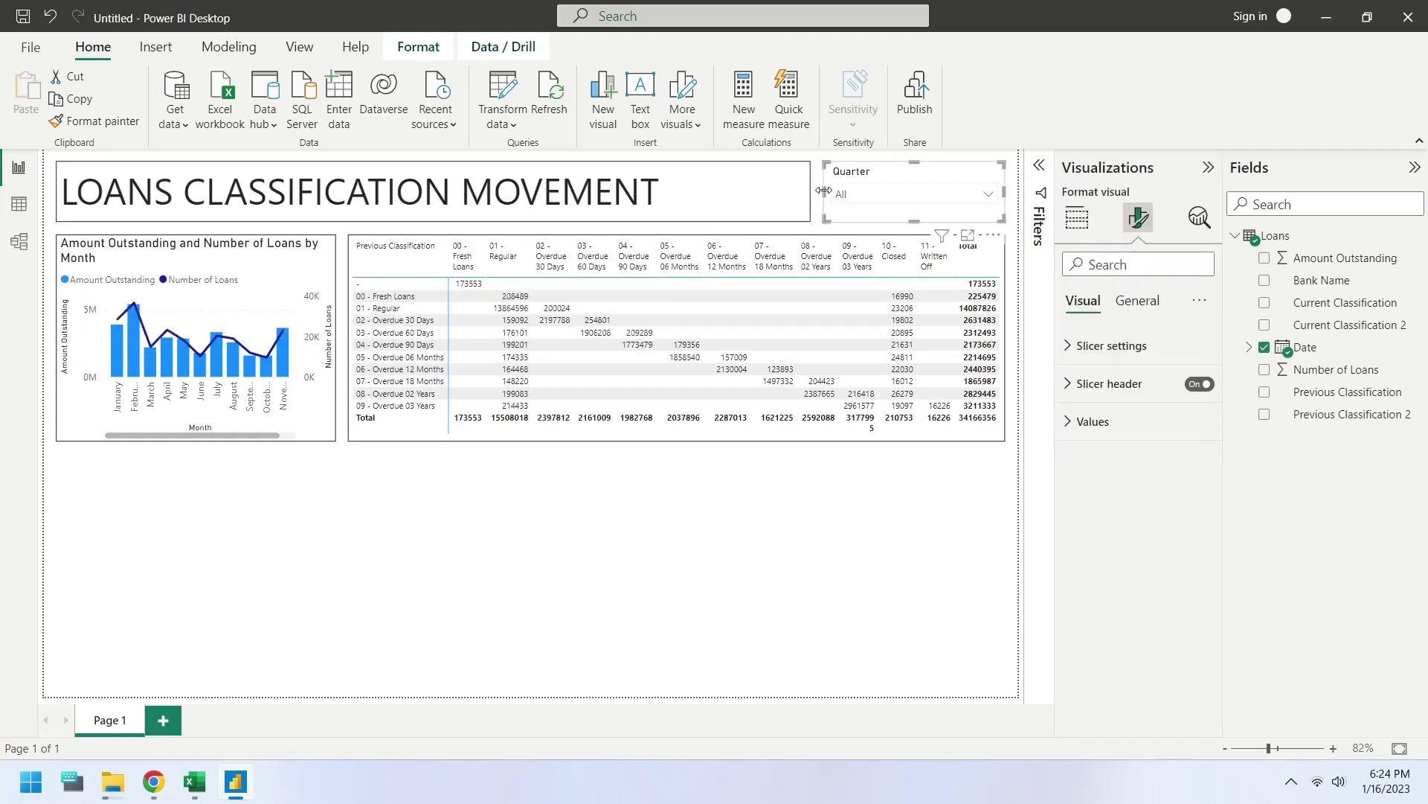
mouse_move(967, 245)
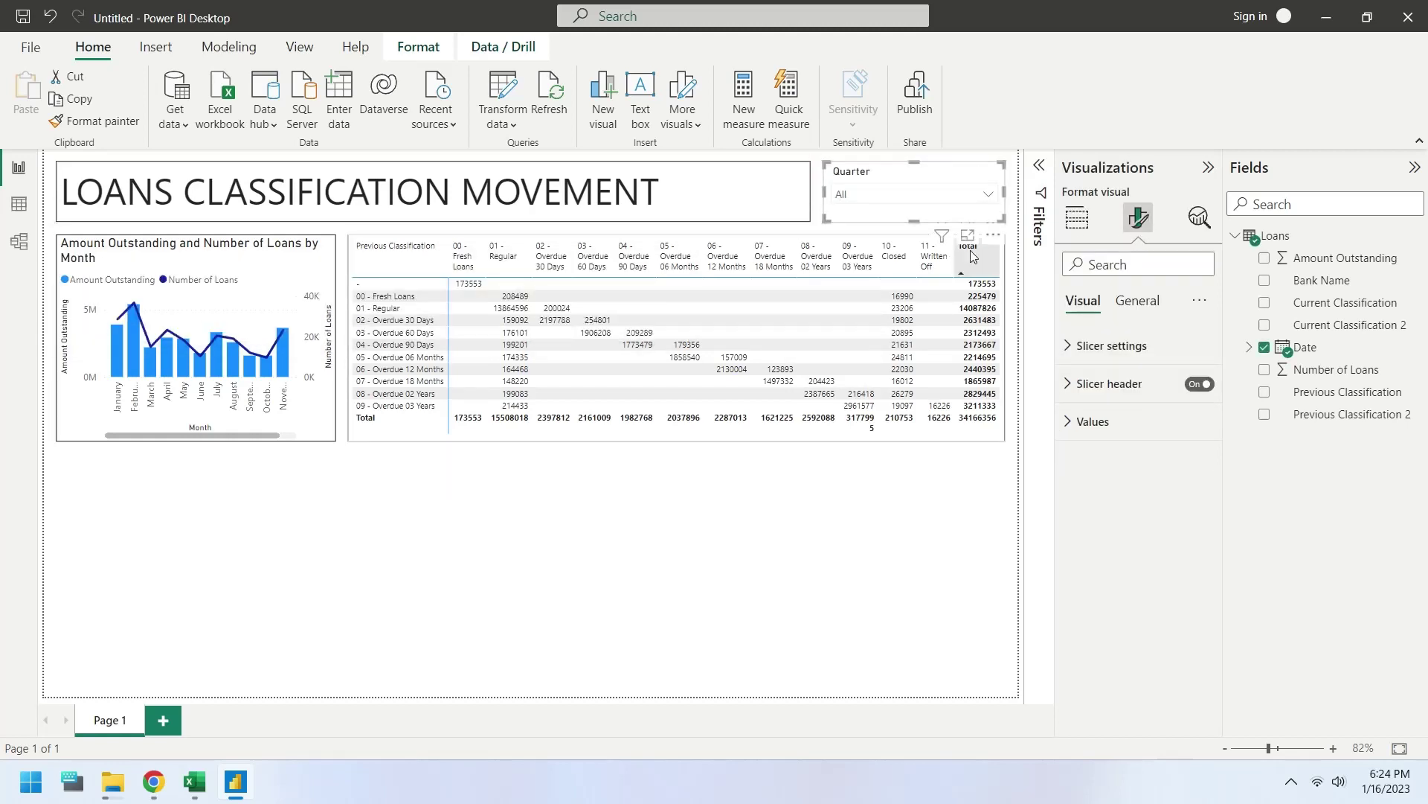
left_click(1138, 302)
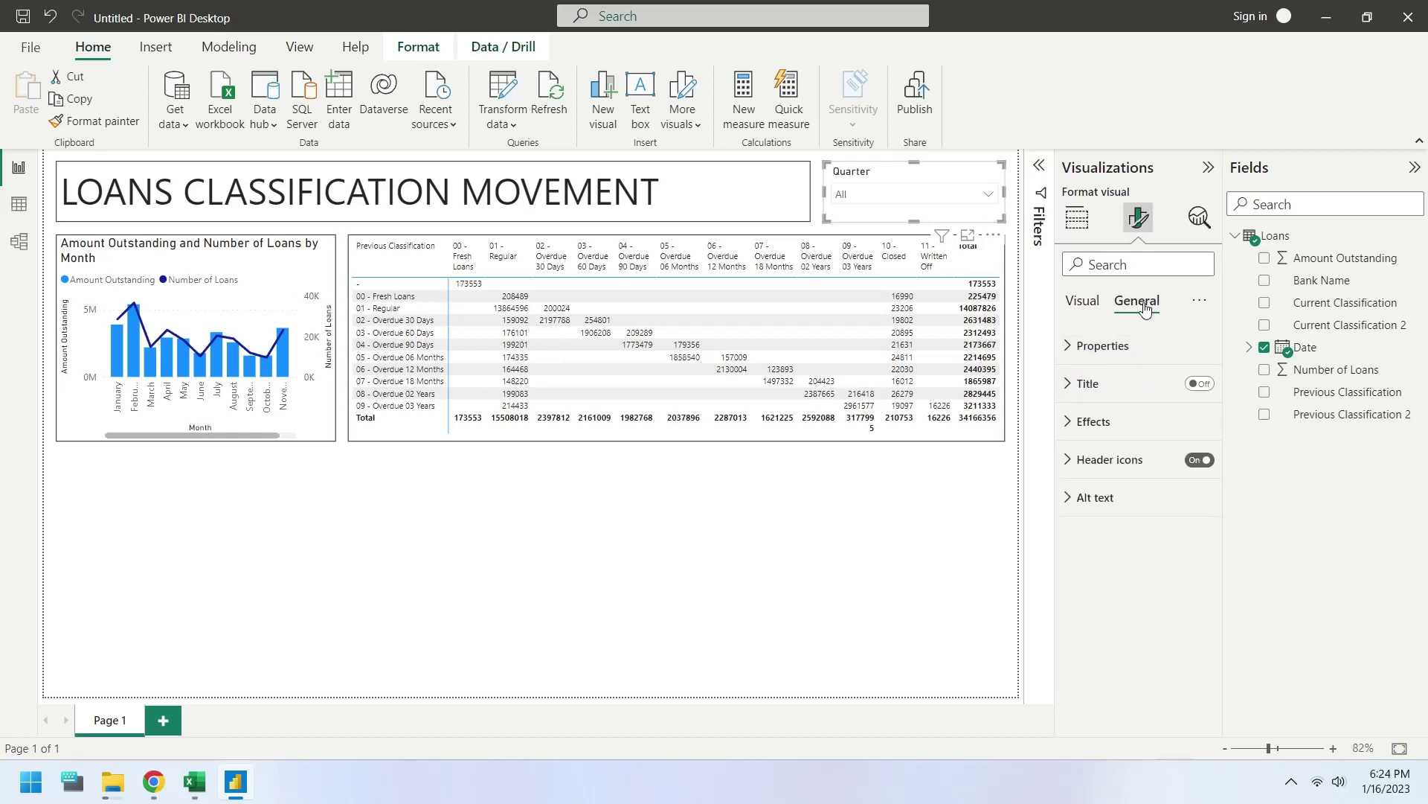
left_click(1136, 435)
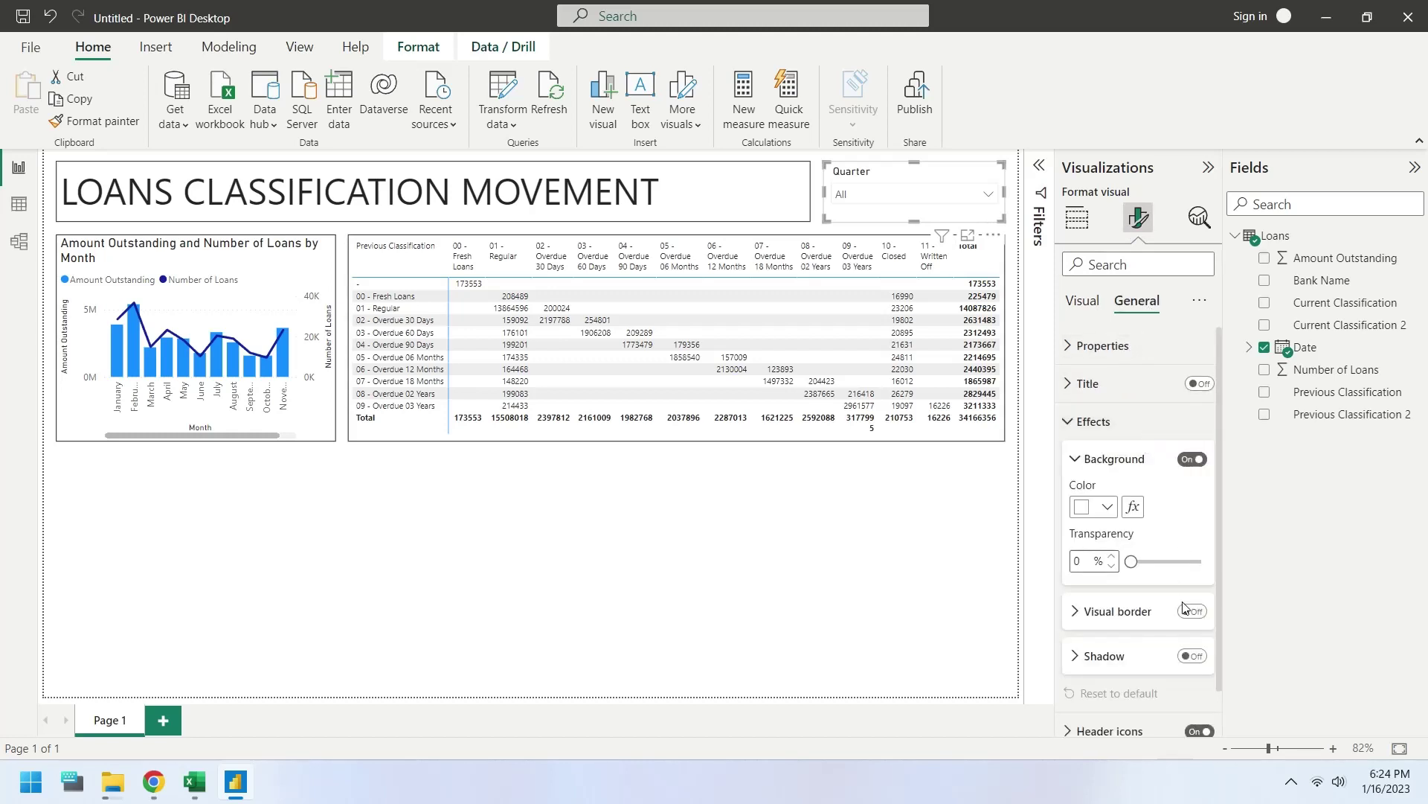
left_click(838, 584)
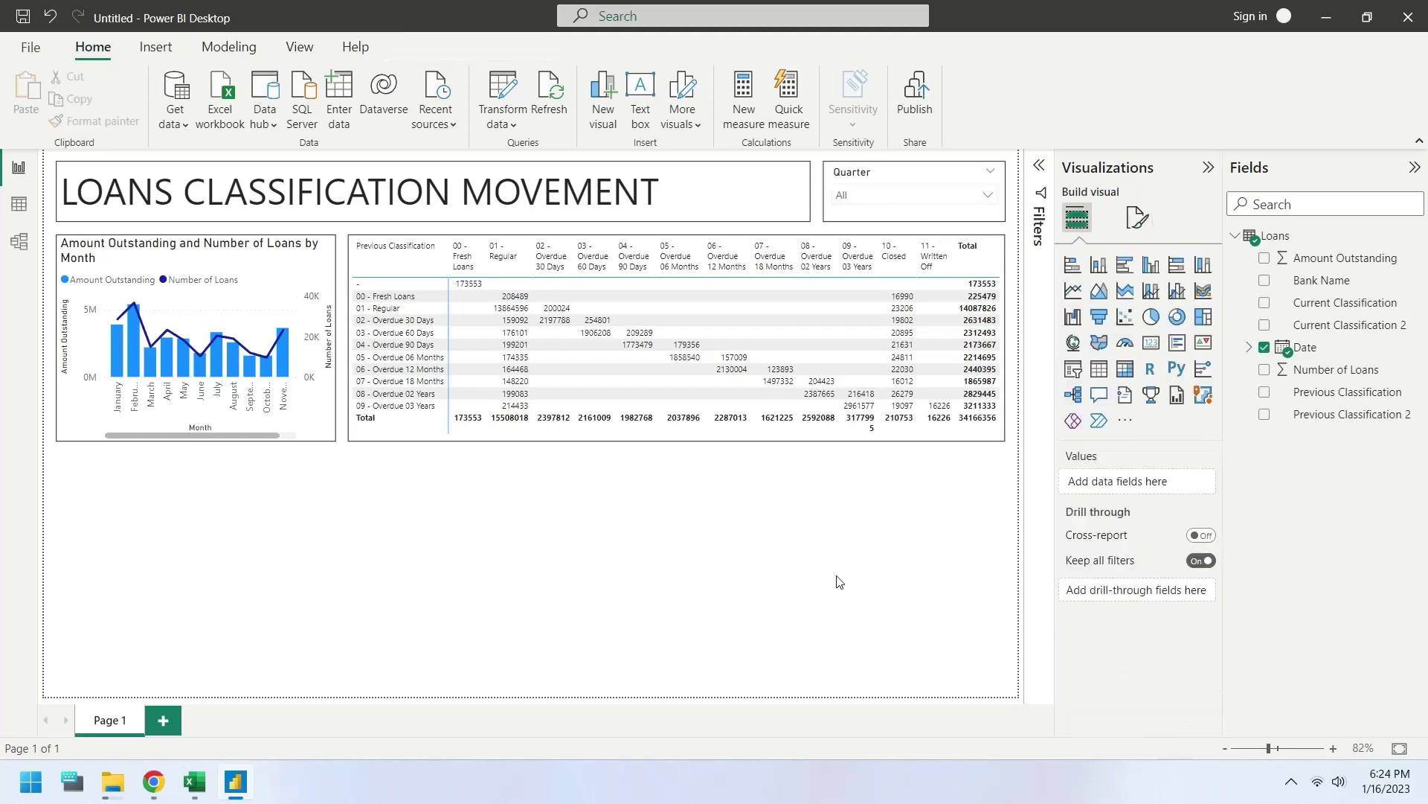
Set the Quarter slicer to Qtr 4 so the visuals show October–December.
left_click(994, 195)
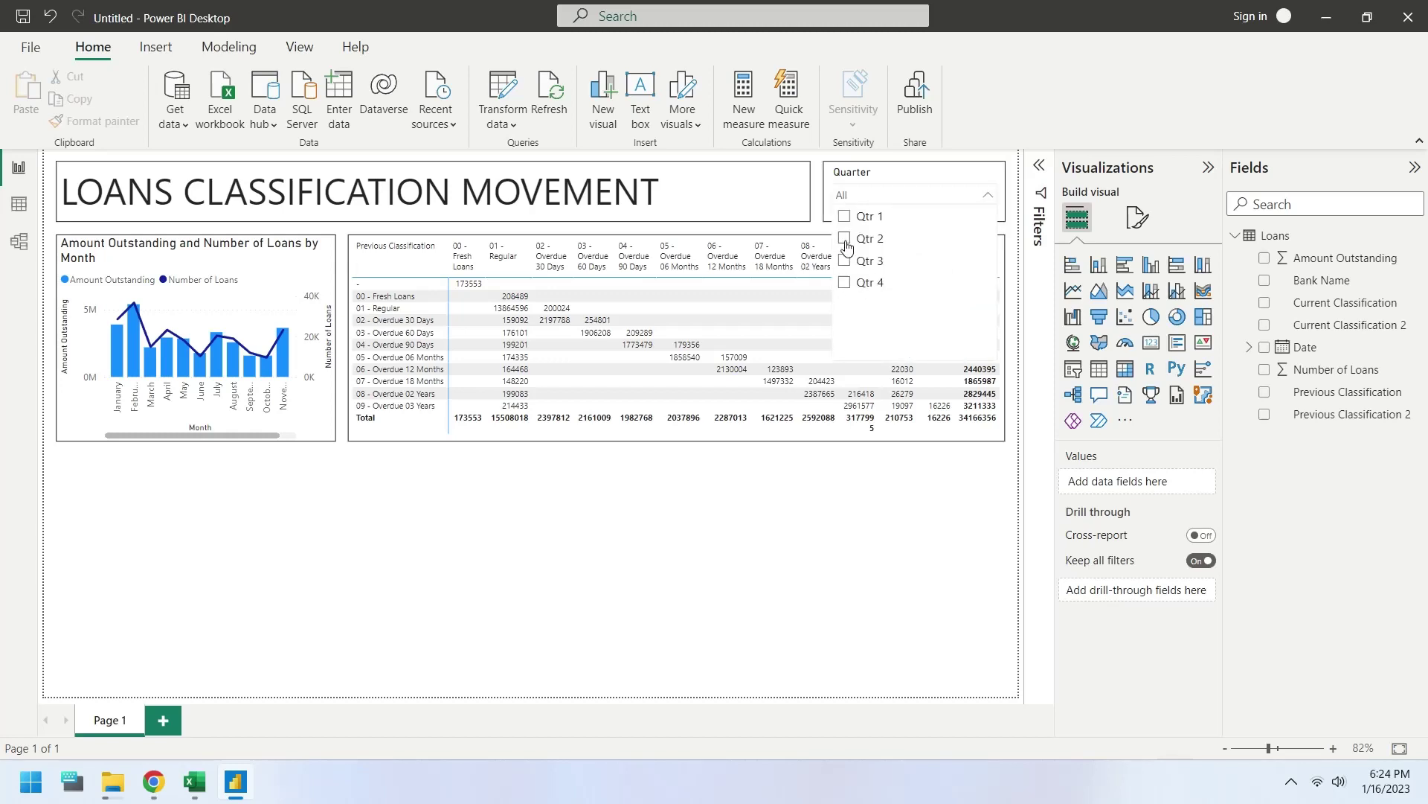
left_click(846, 238)
left_click(846, 260)
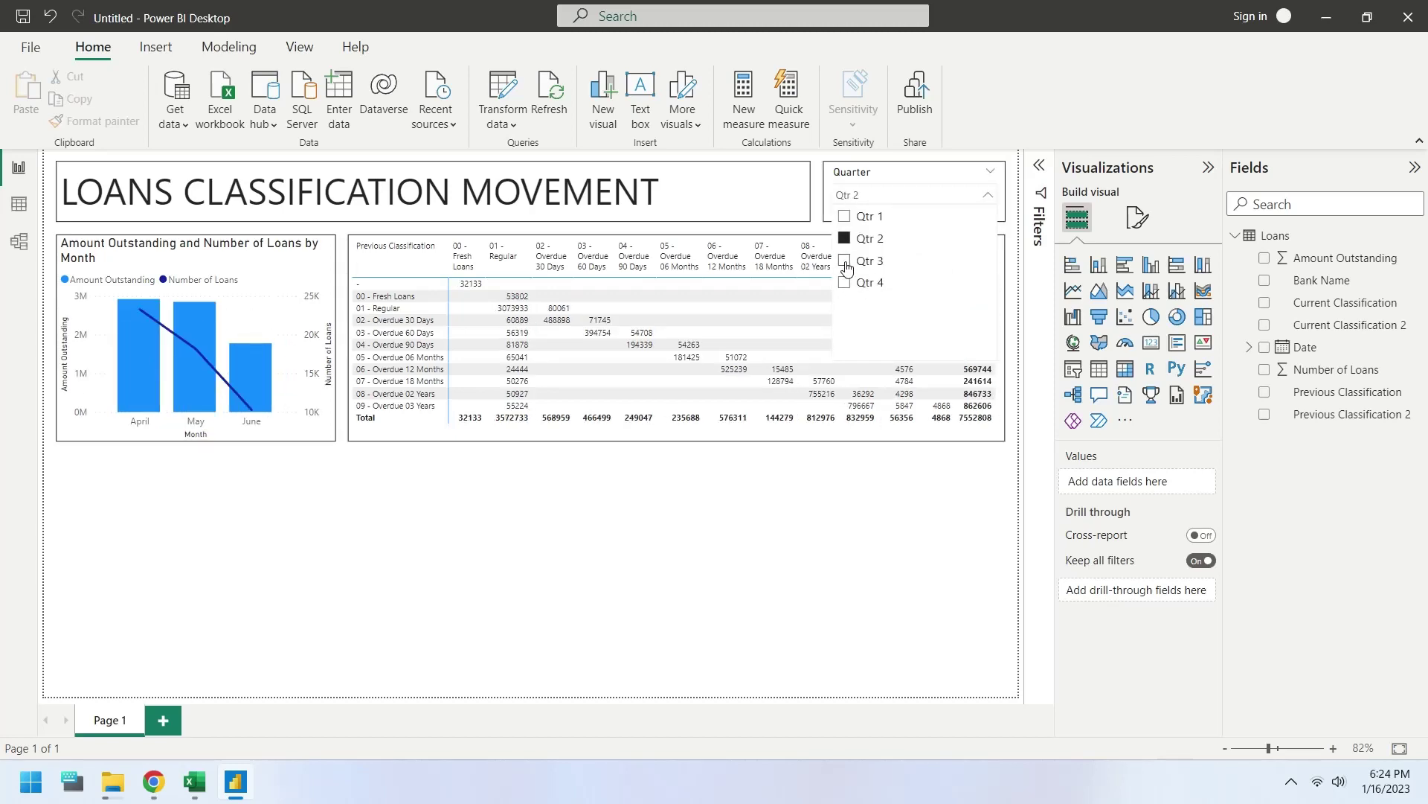
left_click(843, 284)
left_click(742, 585)
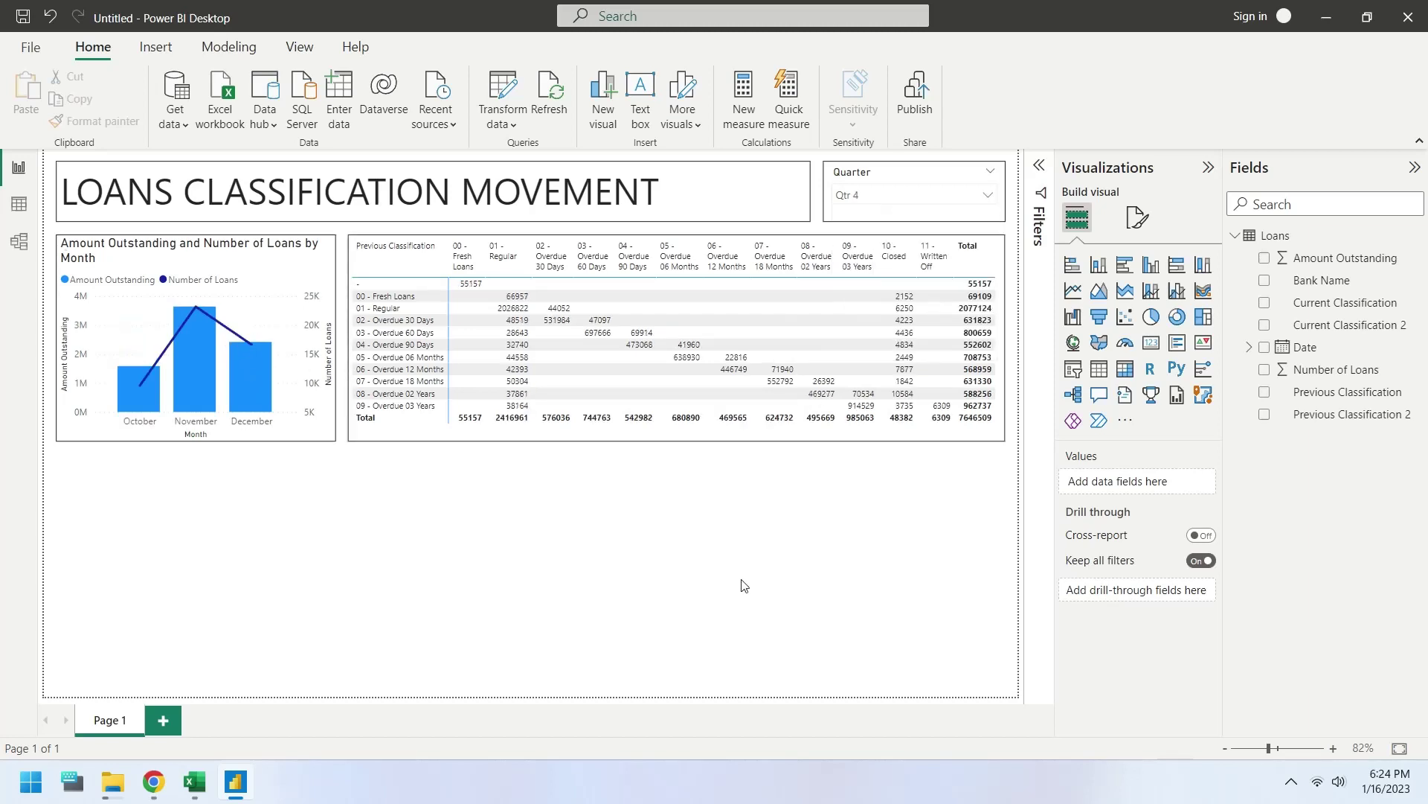
Add a donut chart of Amount Outstanding by Current Classification.
left_click(1177, 317)
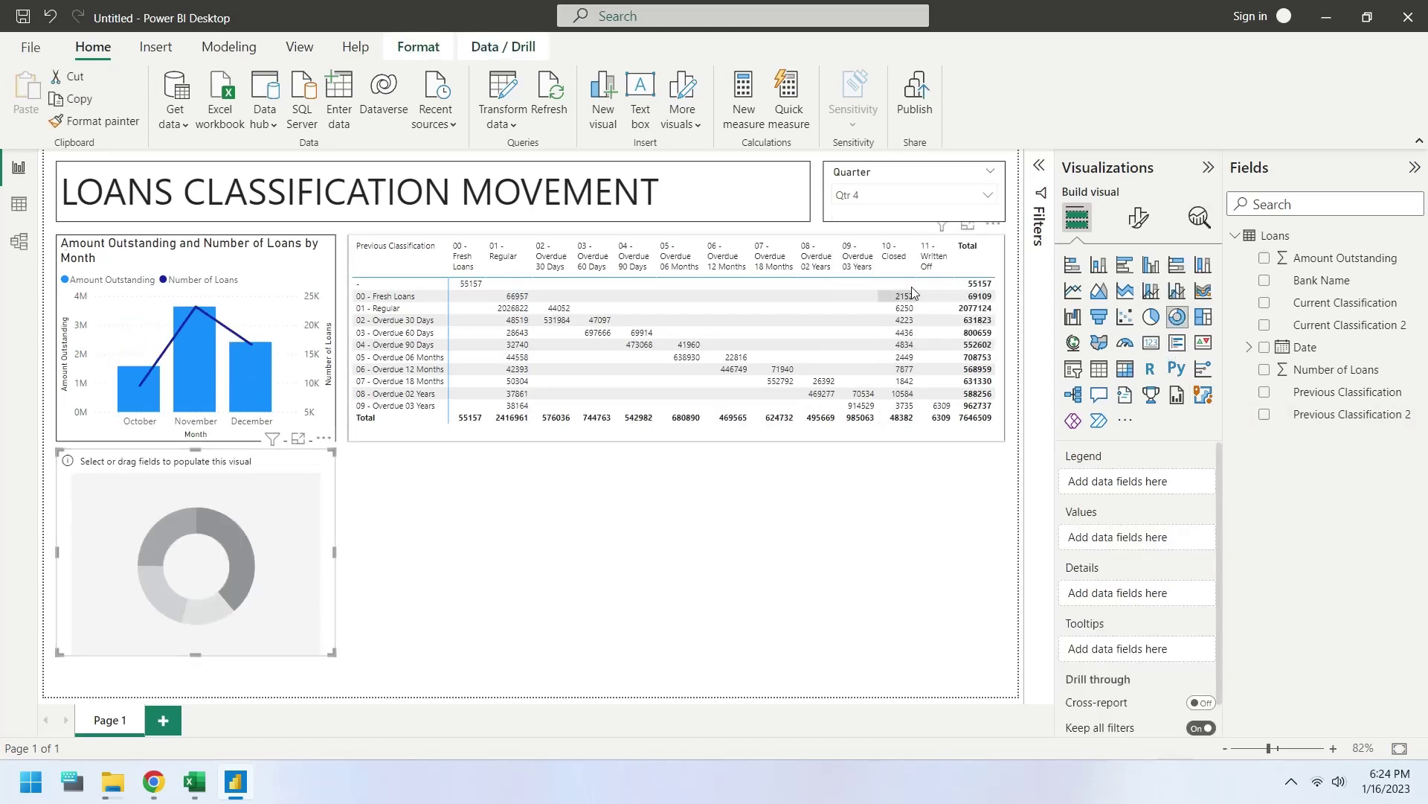
left_click(1085, 215)
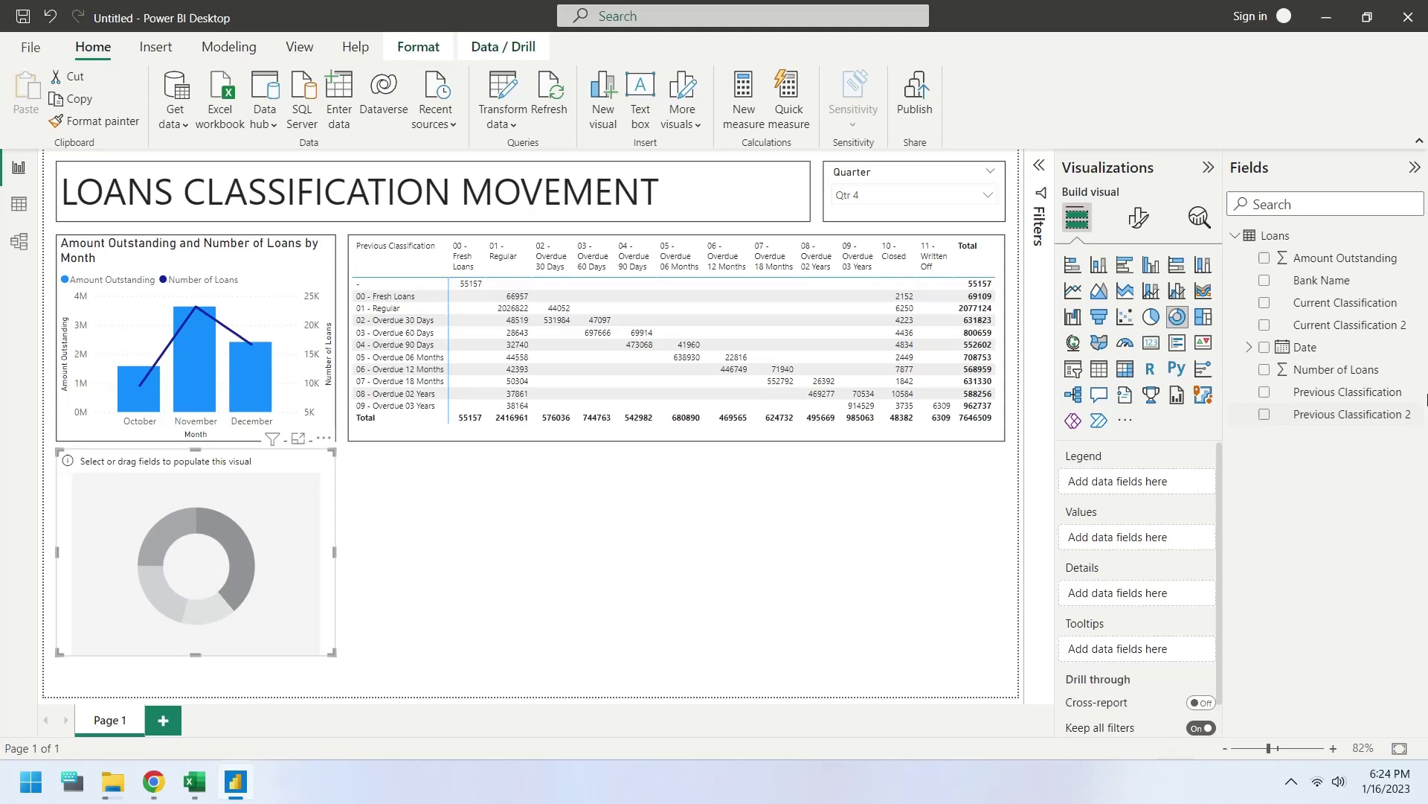
left_click_drag(1328, 305, 1145, 482)
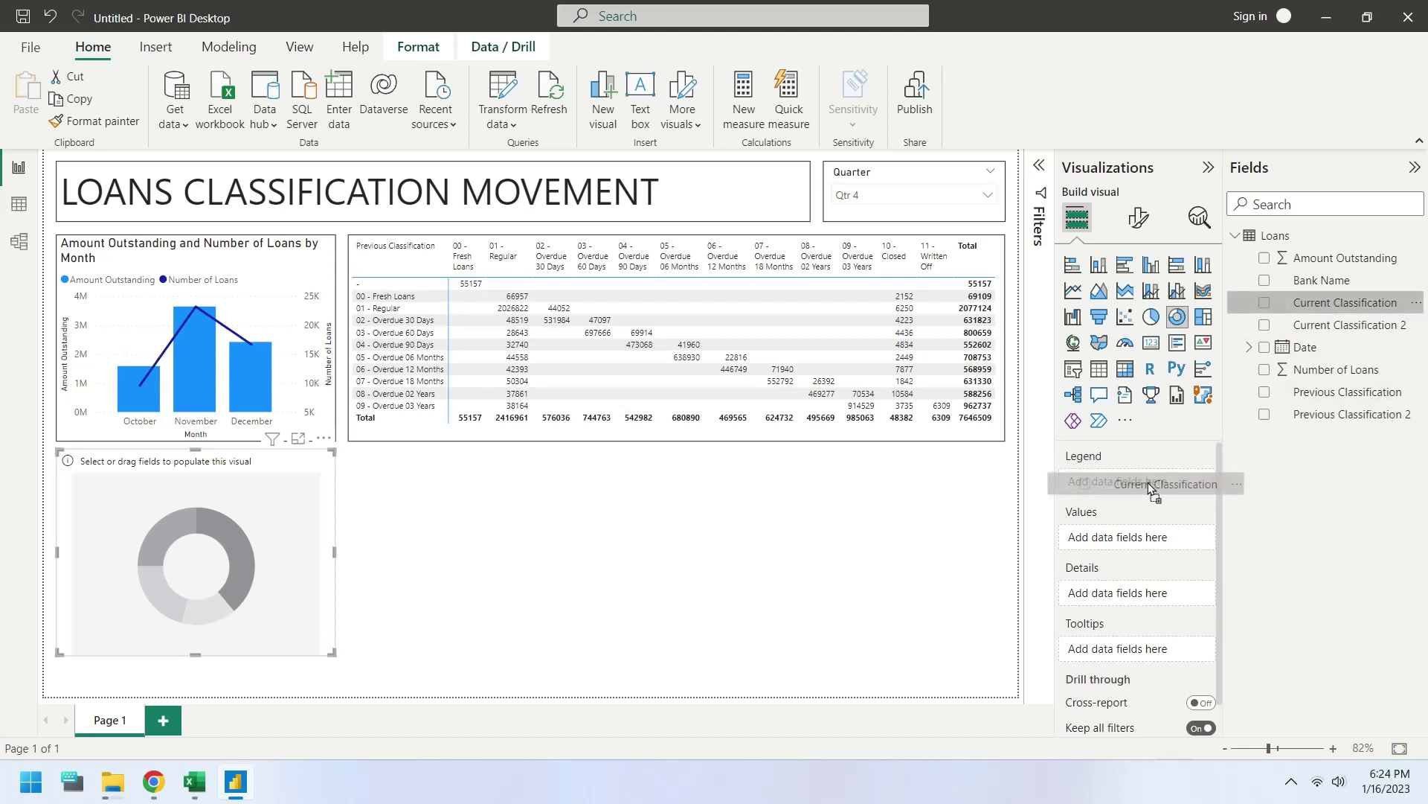
left_click_drag(1332, 258, 1145, 546)
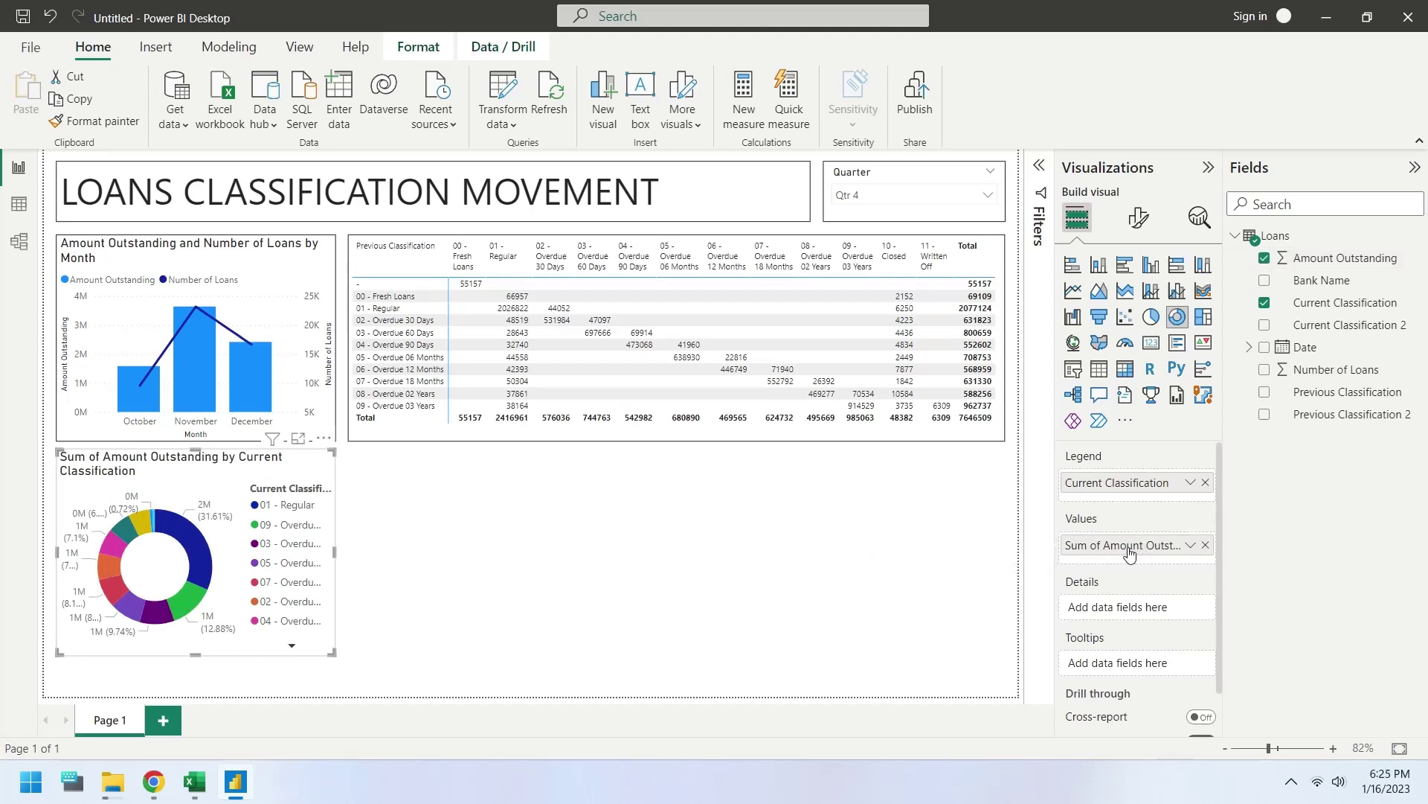
Rename the donut's value to 'Amount Outstanding' and widen the chart so its legend labels fit.
double_click(1103, 545)
left_click(1080, 545)
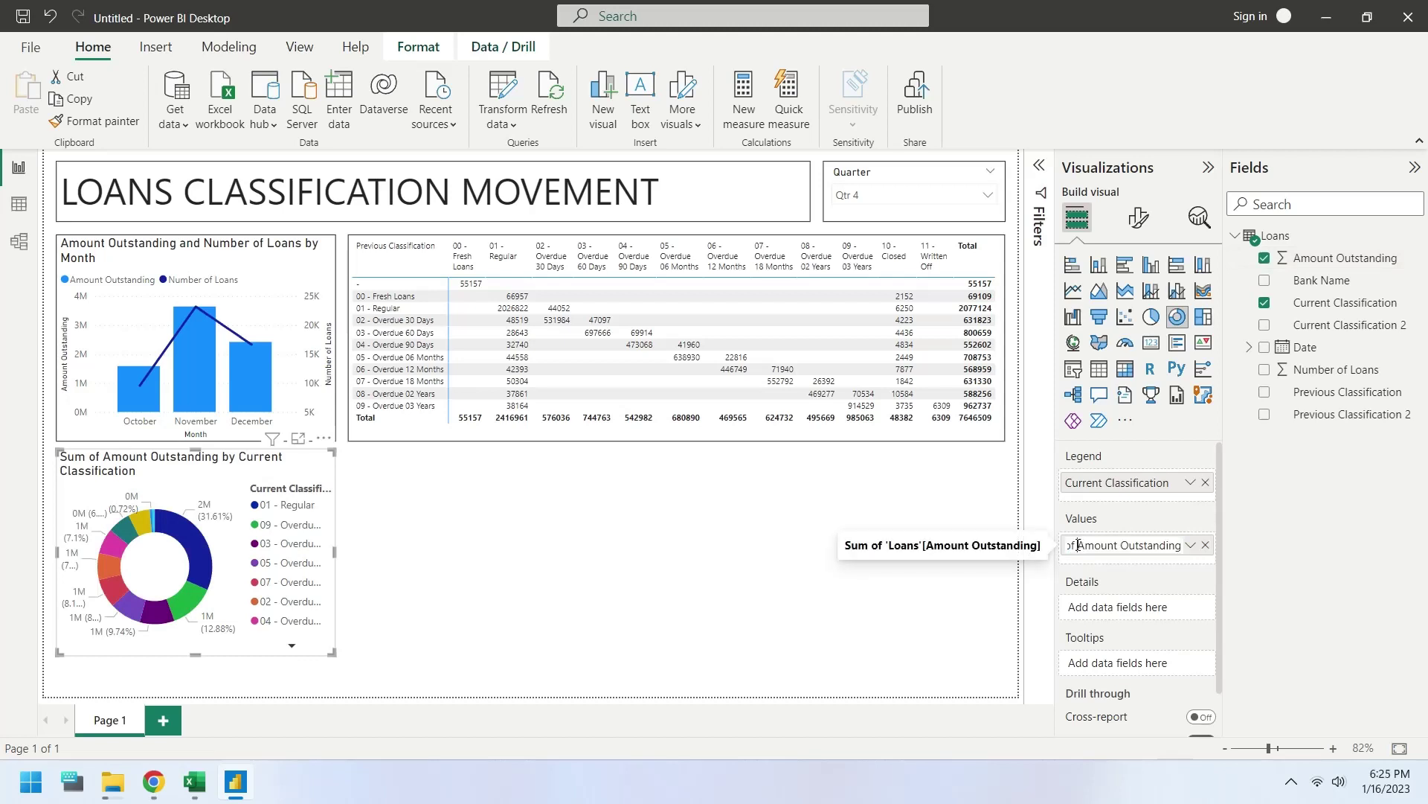
key("shift+Home")
key("BackSpace")
key("Return")
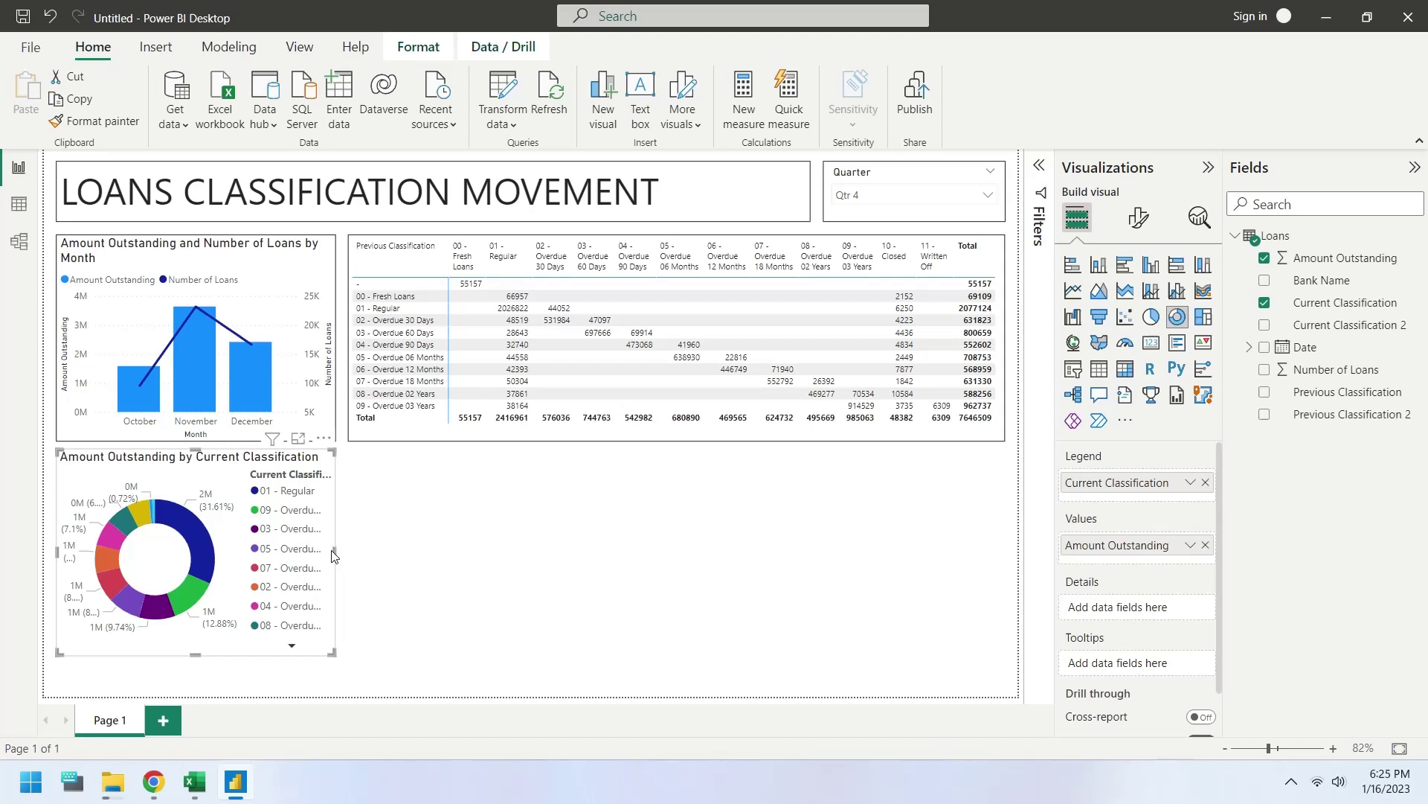
left_click_drag(334, 552, 444, 552)
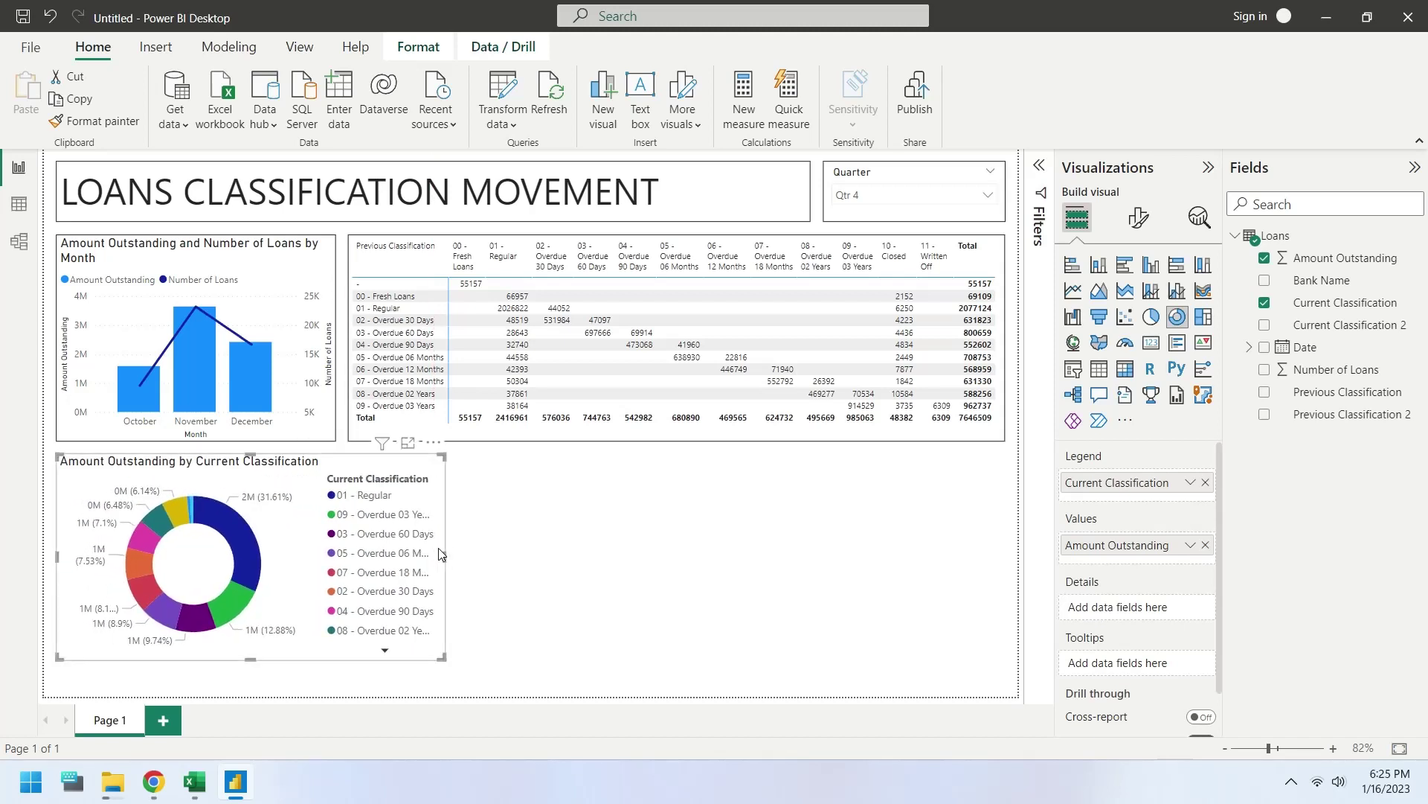
Give the donut chart a visual border, then bring up the options for adding more visuals.
left_click(1139, 217)
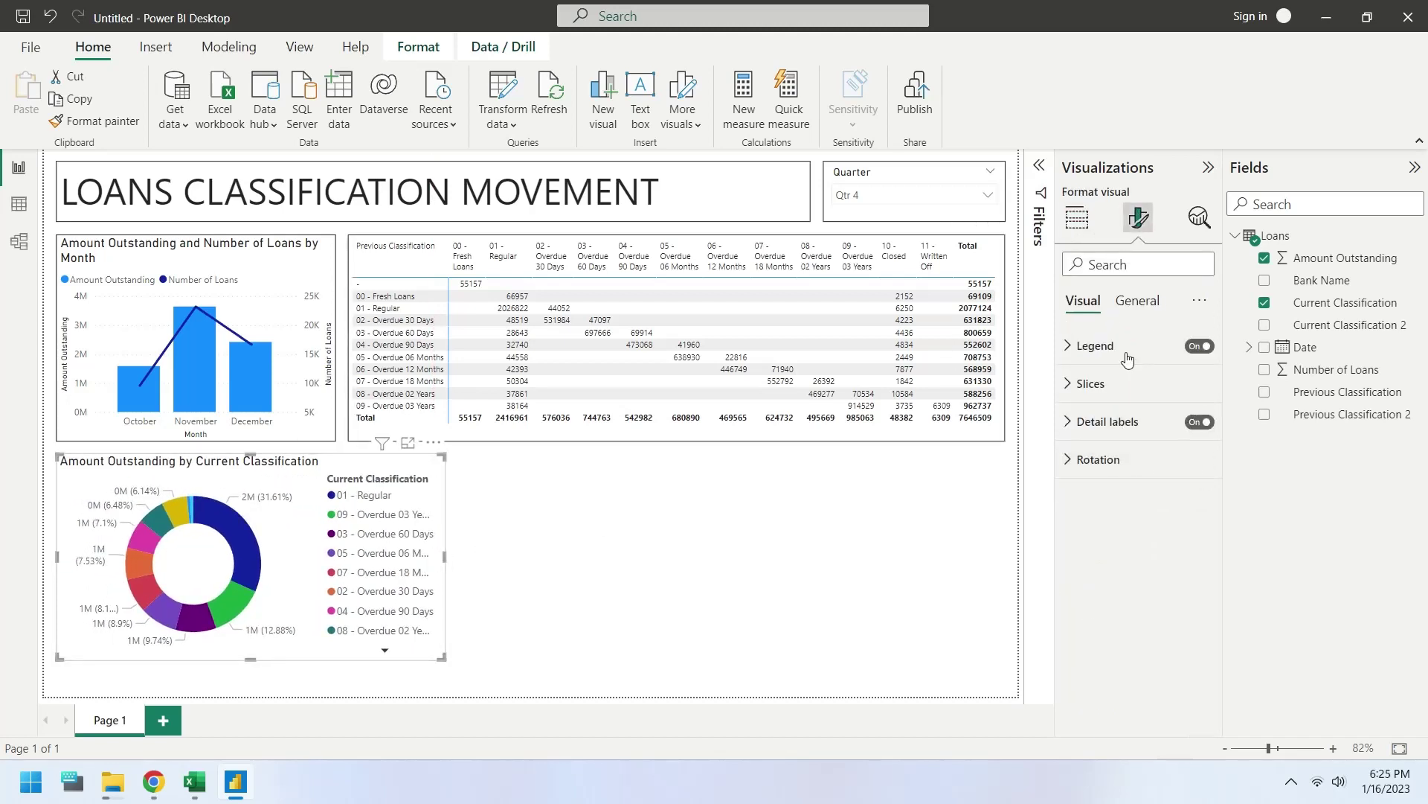
left_click(1140, 303)
left_click(1145, 422)
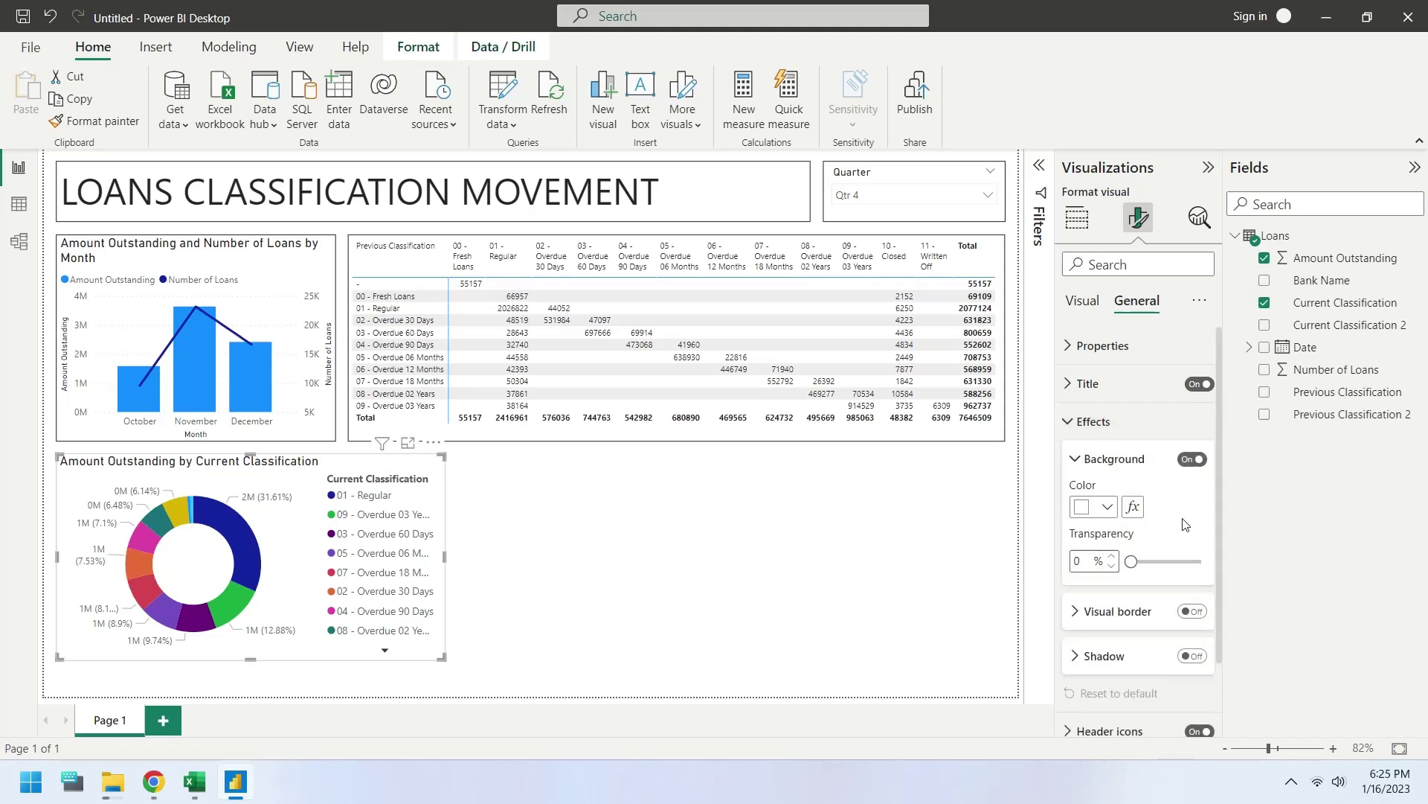
left_click(711, 591)
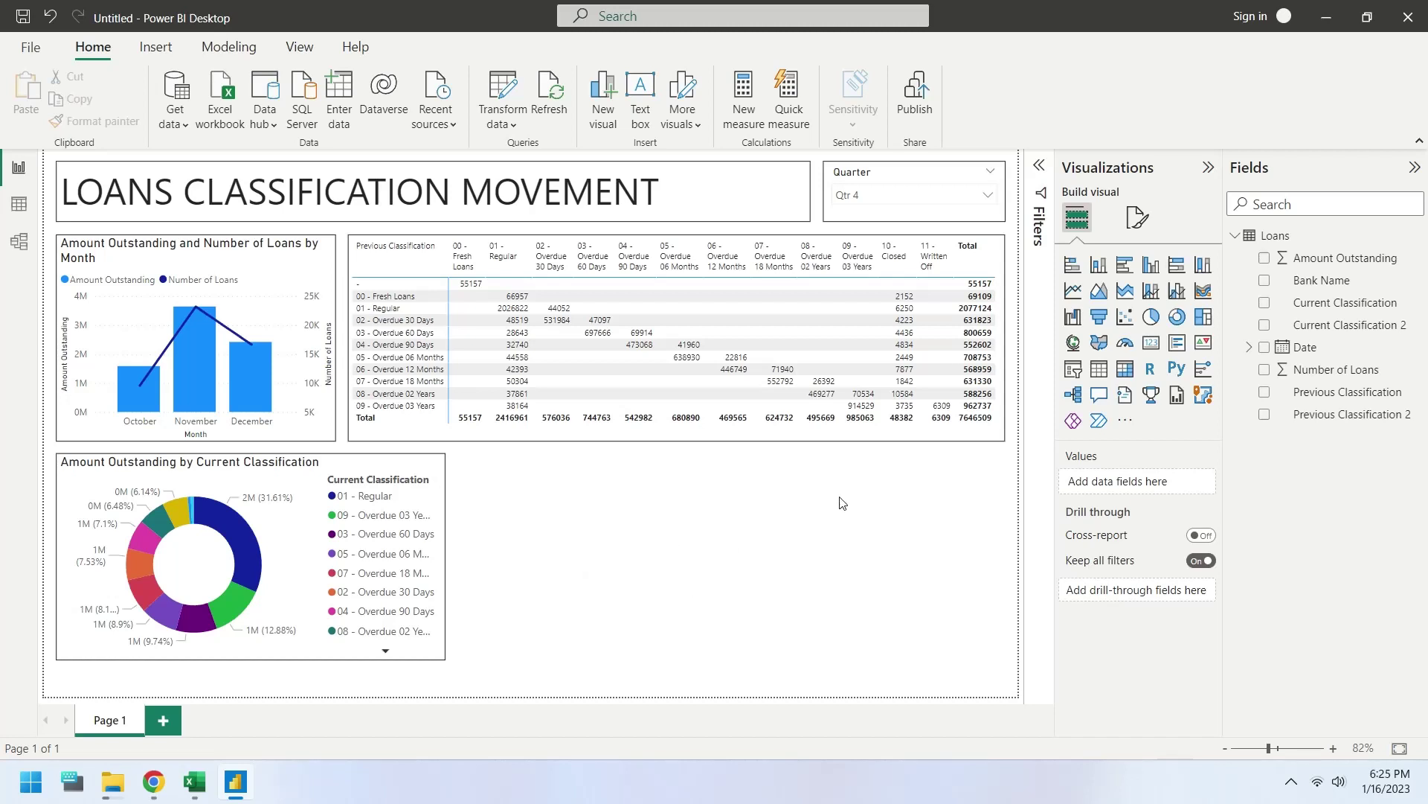
left_click(1126, 421)
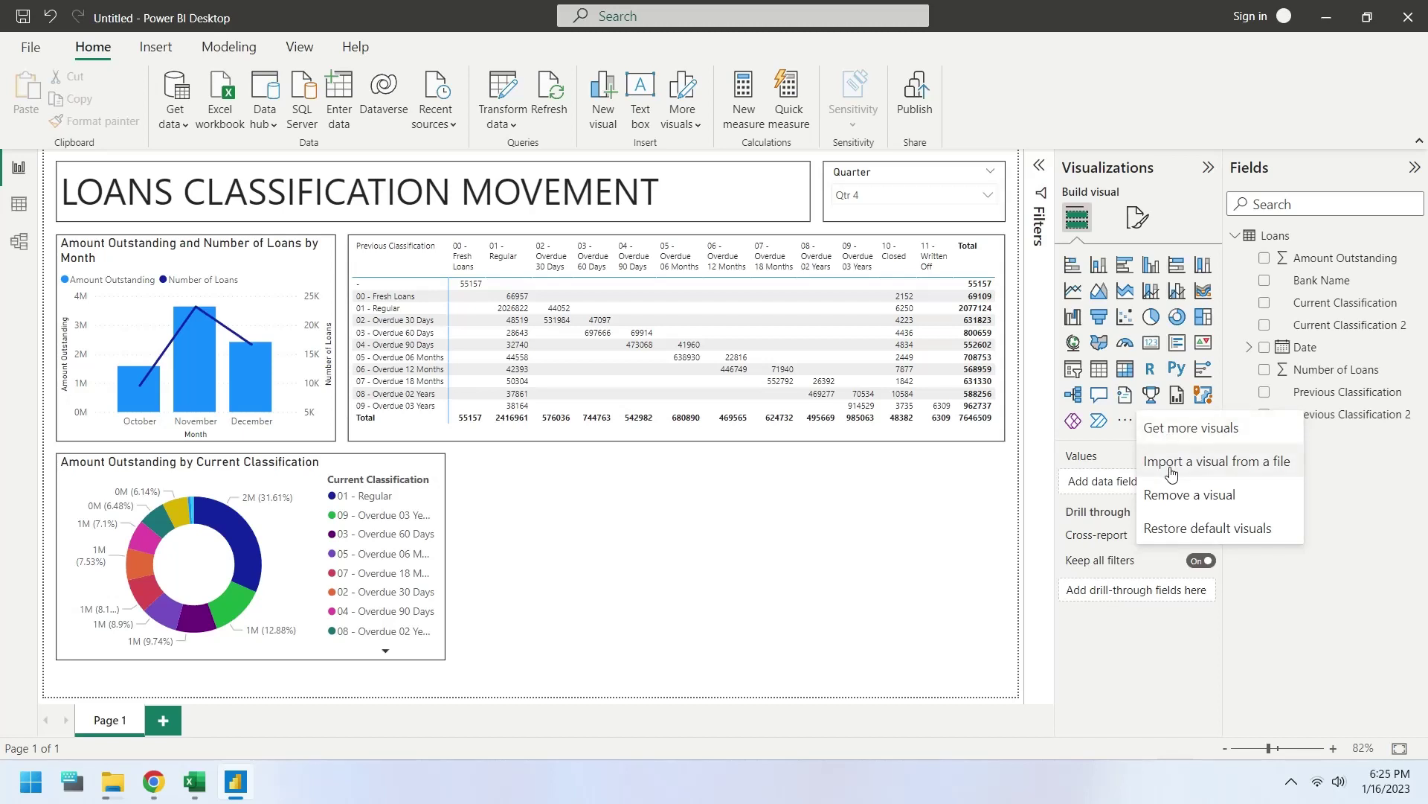
Import SankeyChart.pbiviz from the _Visuals > PBIVIZ folder as a custom visual.
left_click(1171, 464)
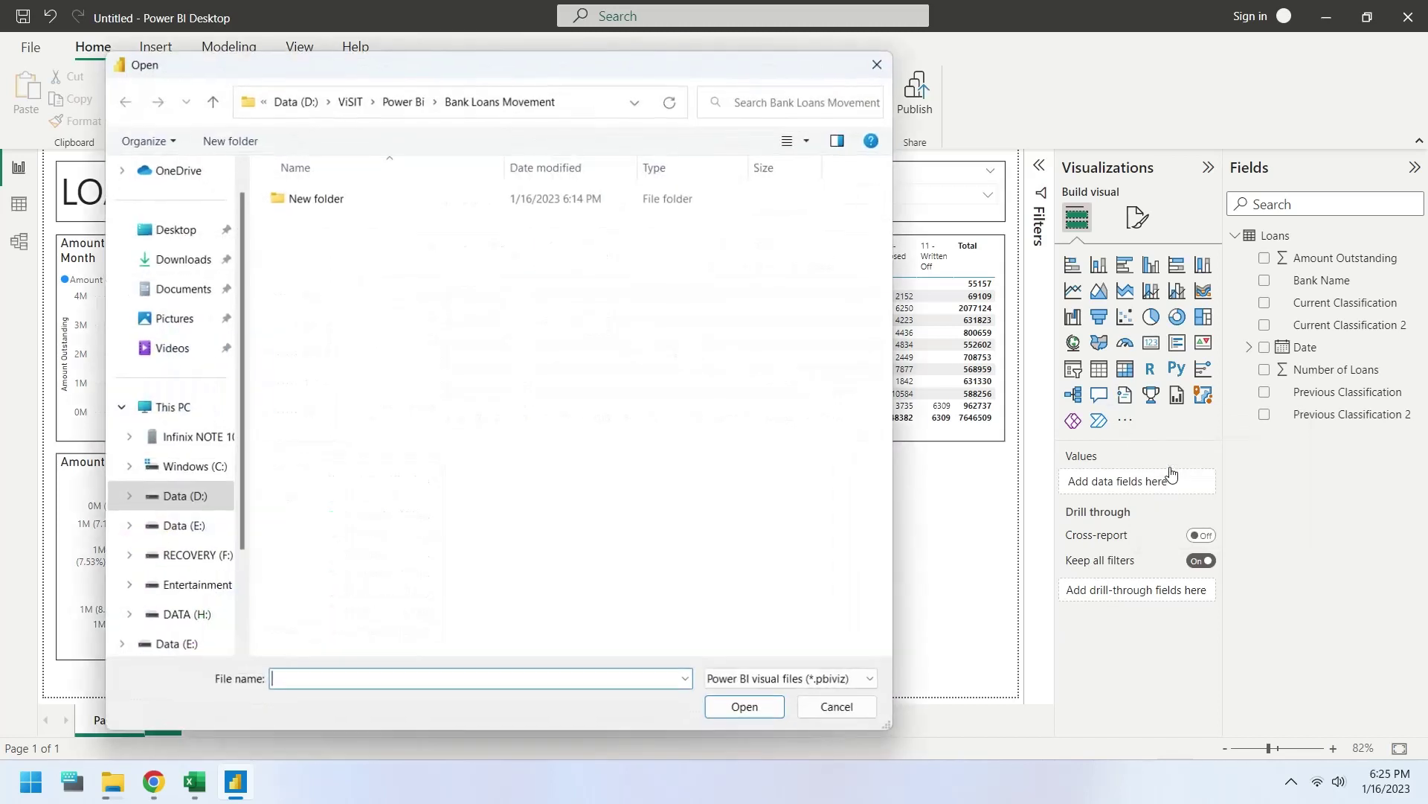
left_click(386, 108)
double_click(309, 199)
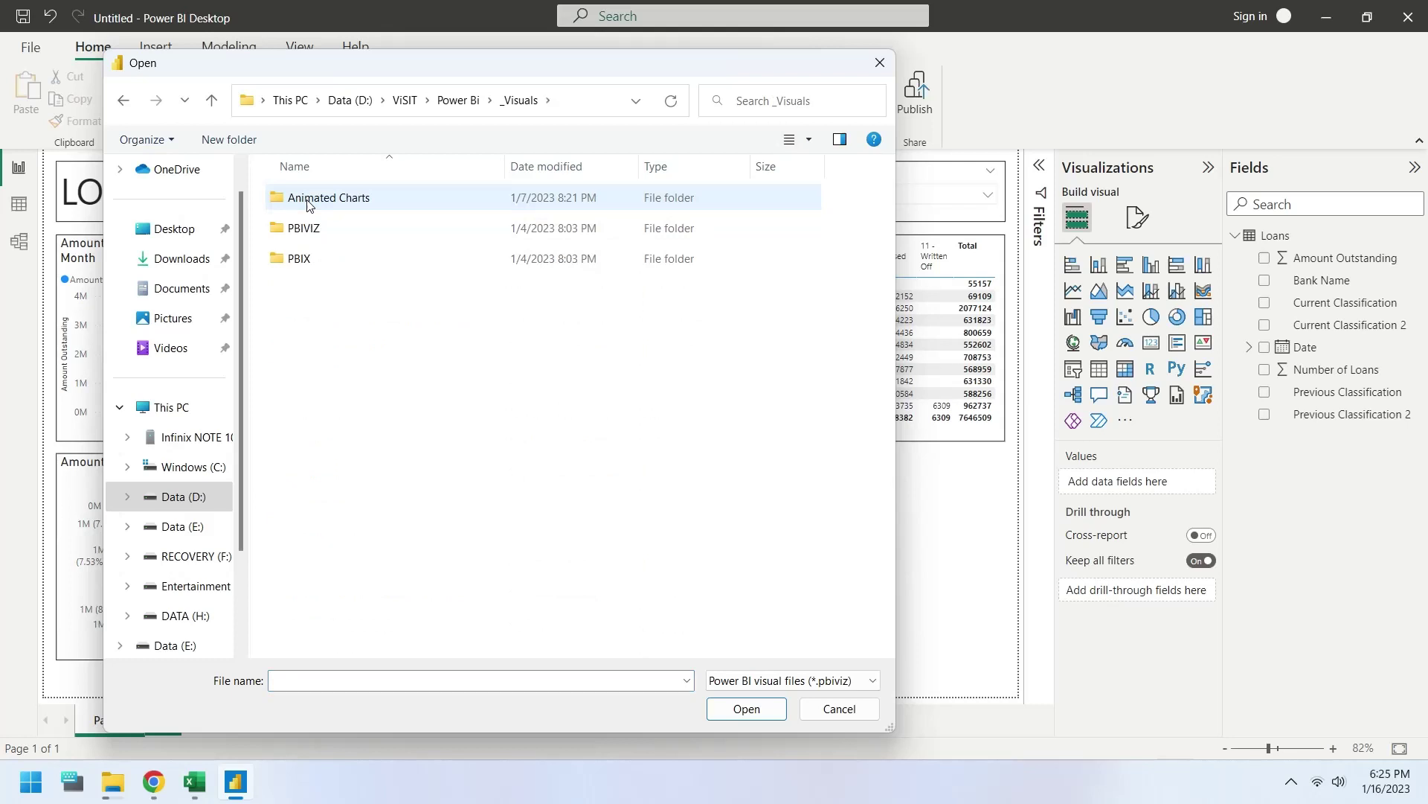
double_click(303, 228)
left_click(342, 294)
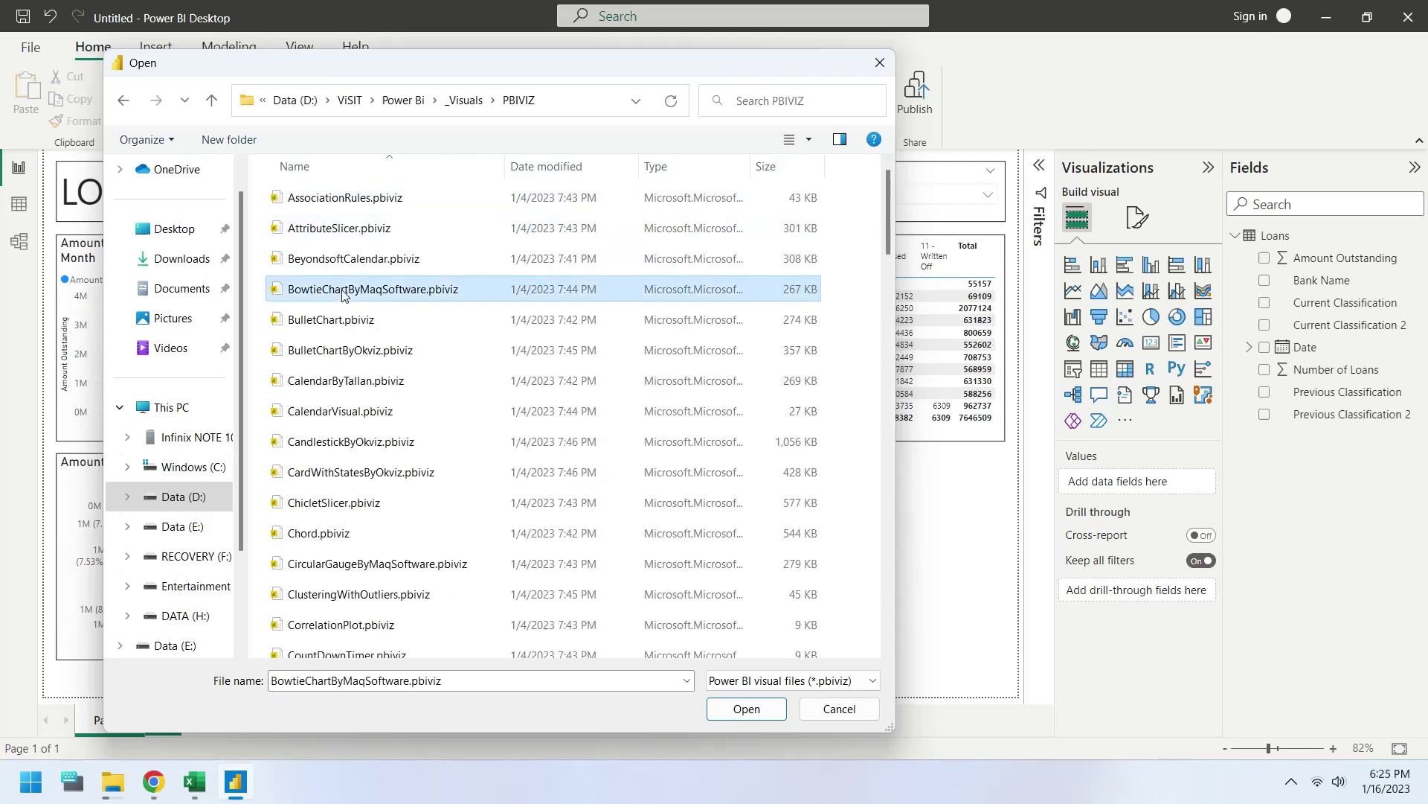
key("s")
left_click(332, 226)
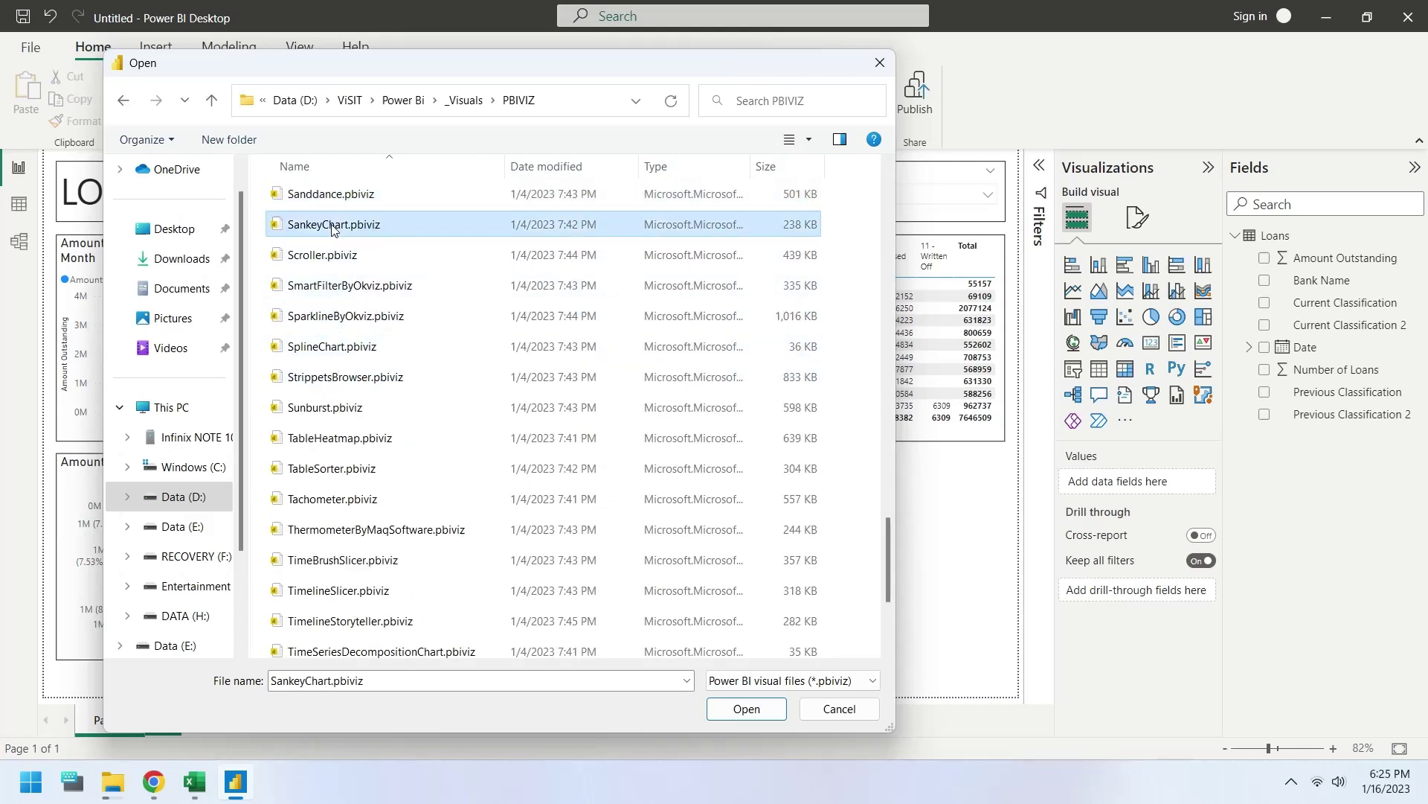
left_click(729, 716)
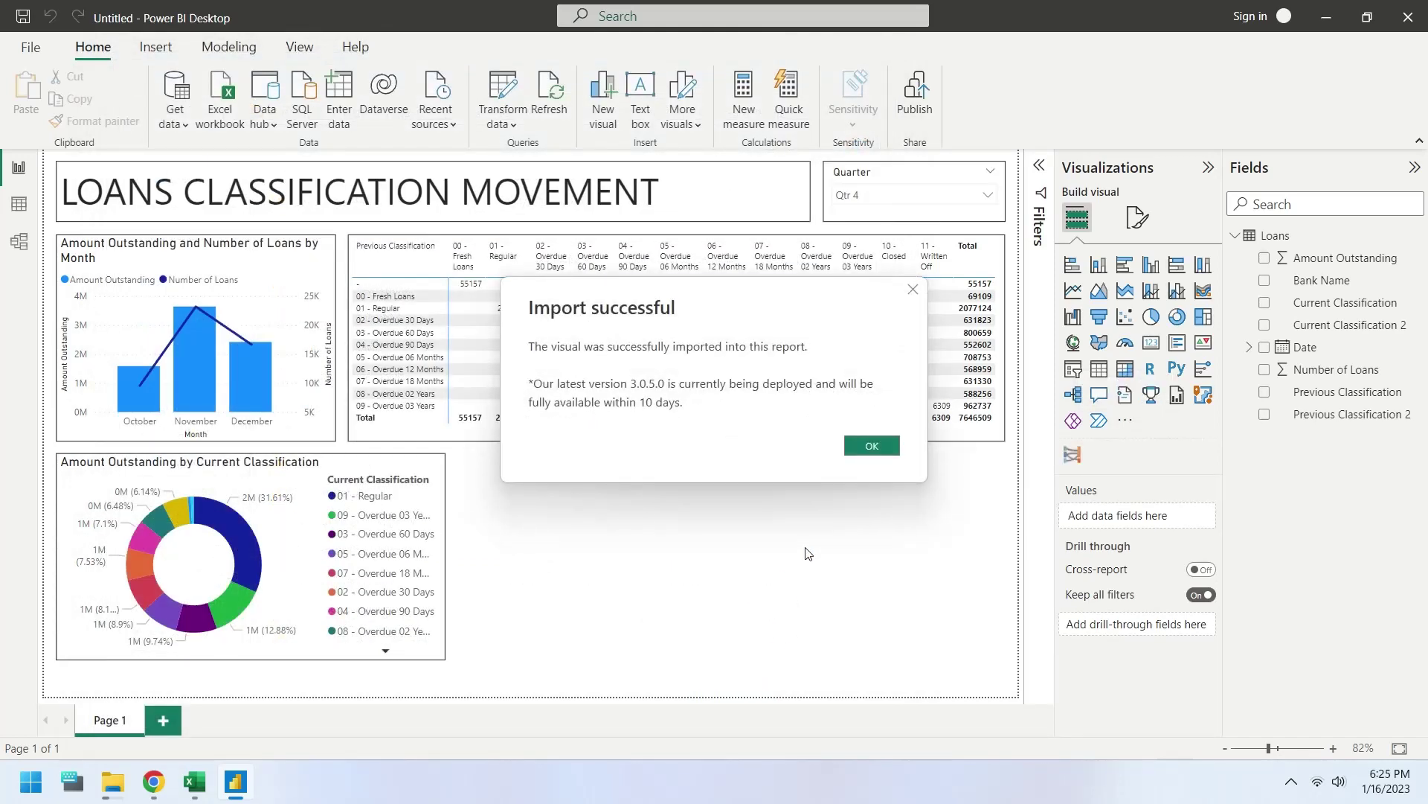
left_click(869, 444)
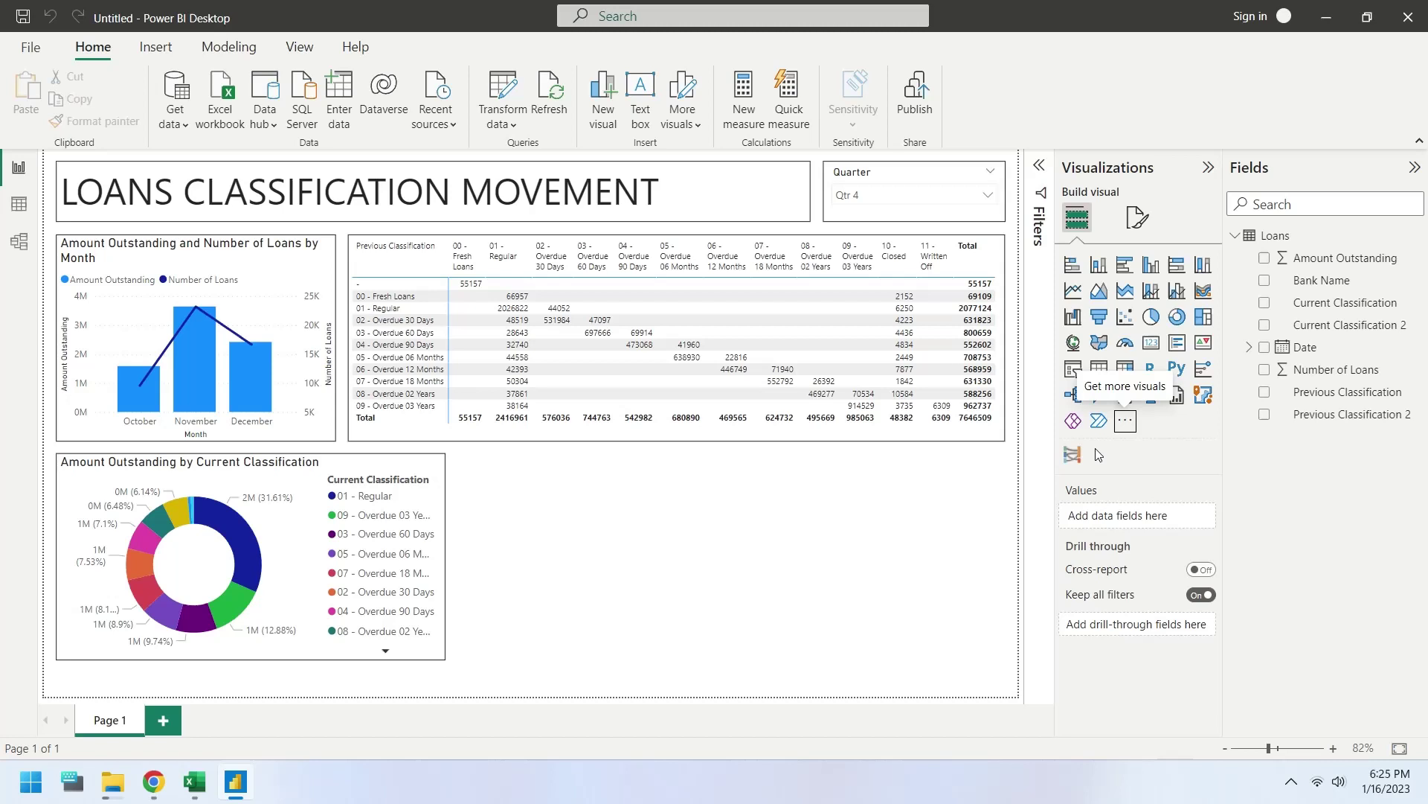
Add a Sankey chart: Previous Classification 2 to Current Classification 2, weighted by Amount Outstanding.
left_click(1072, 456)
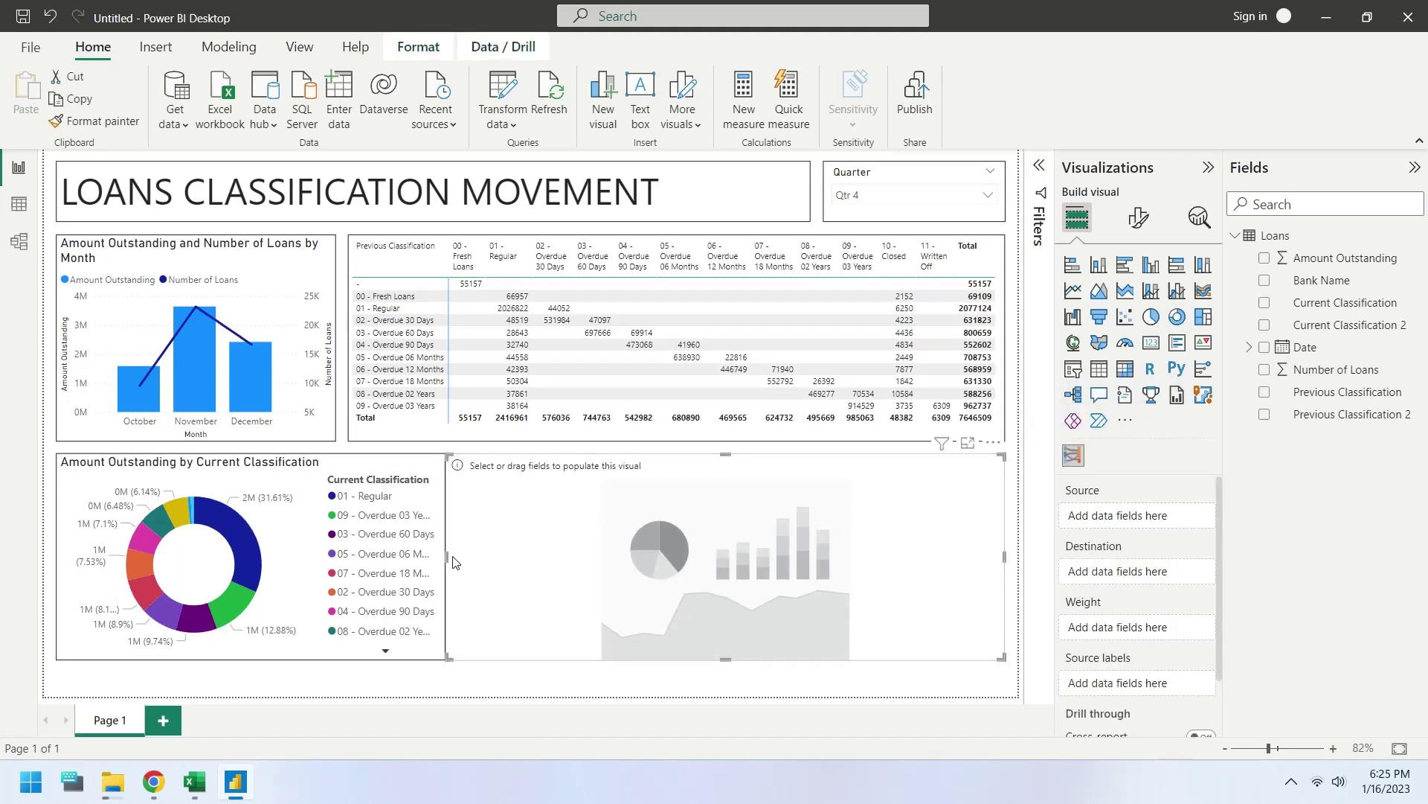
left_click_drag(450, 558, 462, 558)
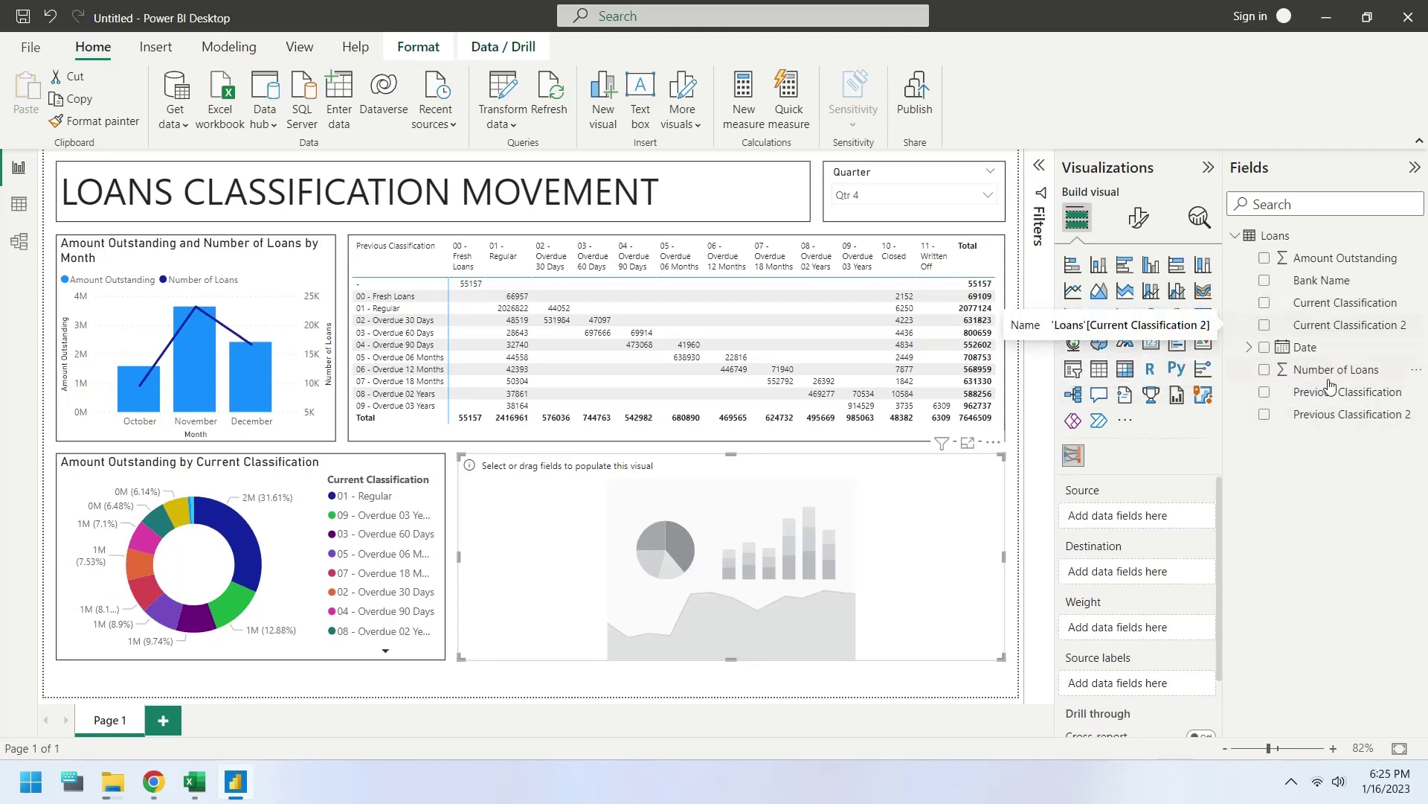
left_click_drag(1343, 392, 1152, 515)
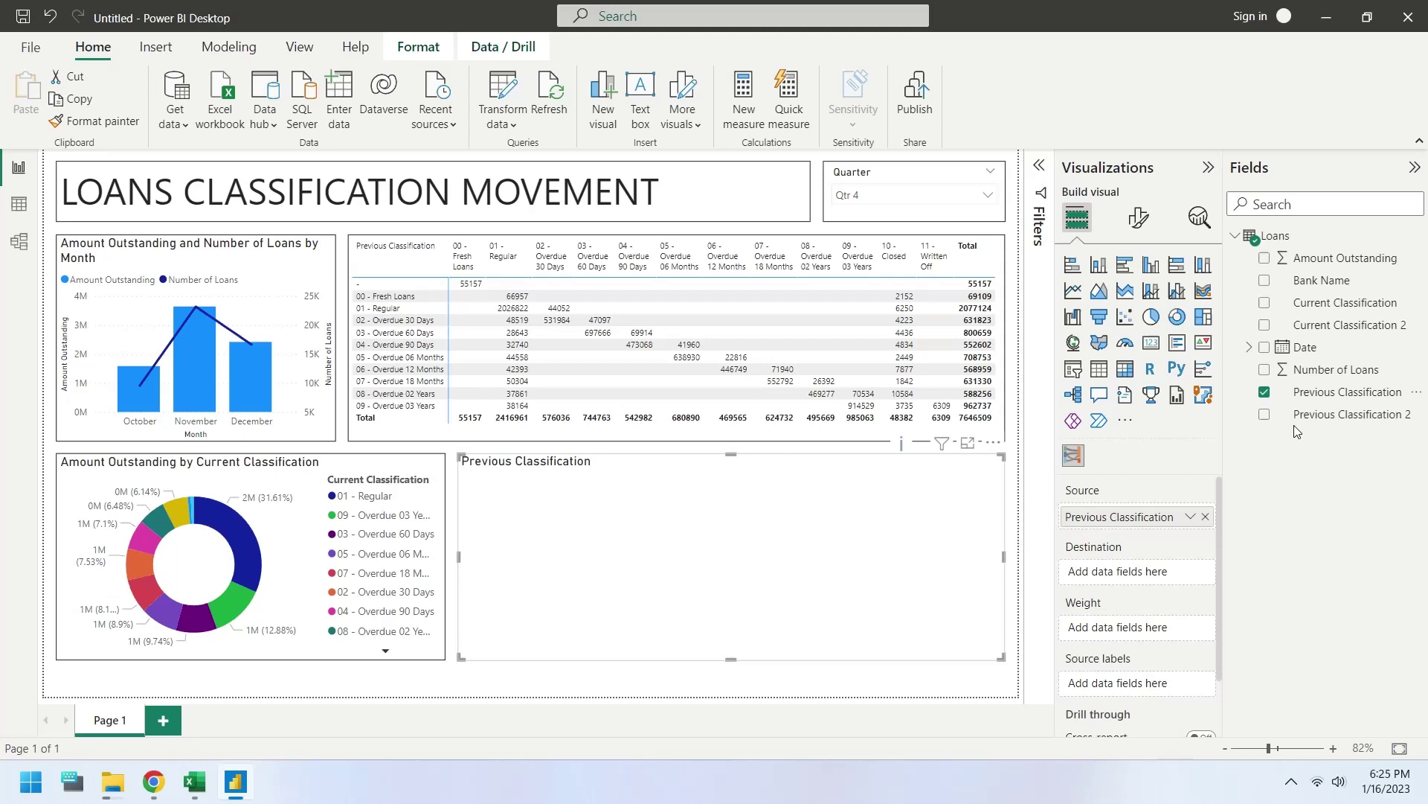
left_click_drag(1345, 325, 1165, 570)
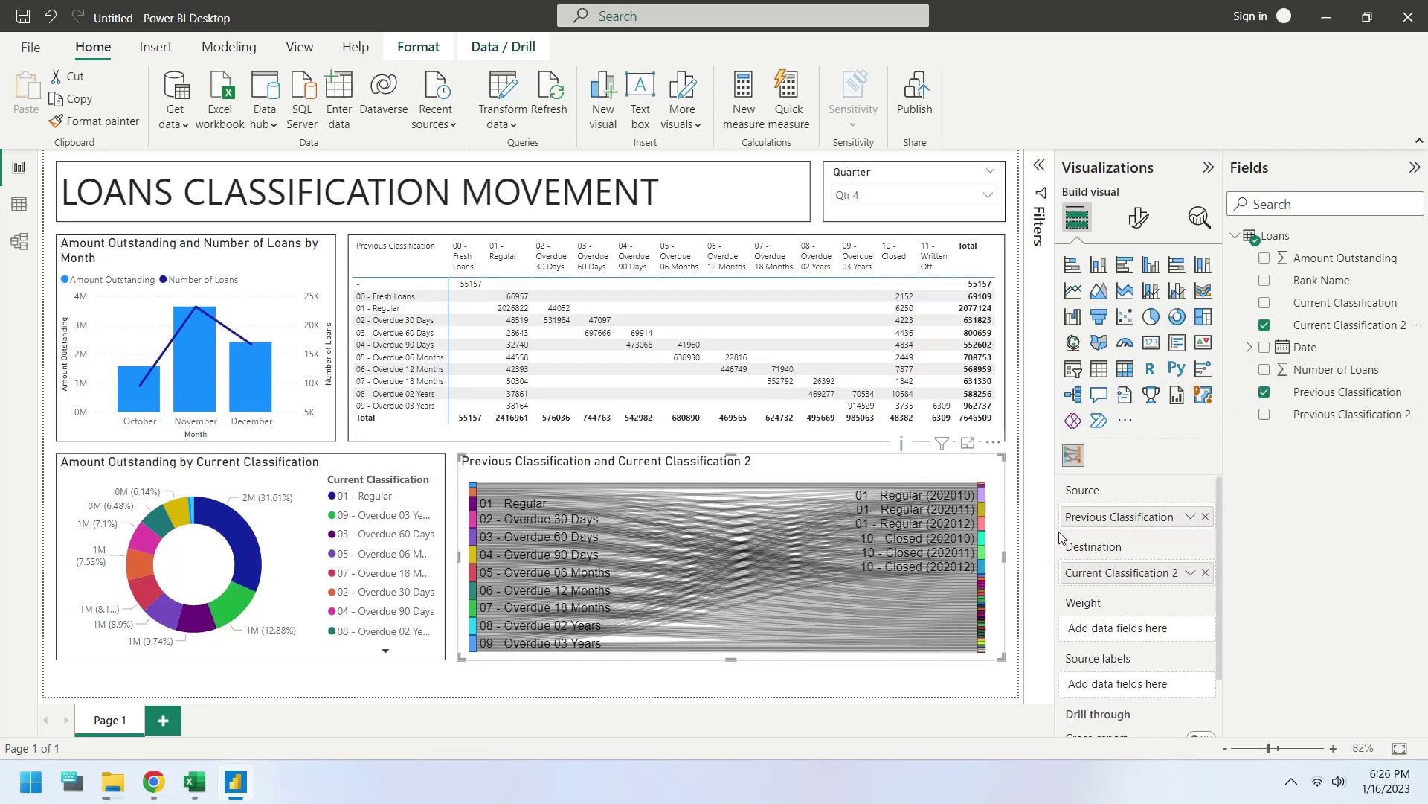
left_click_drag(1057, 531, 1040, 536)
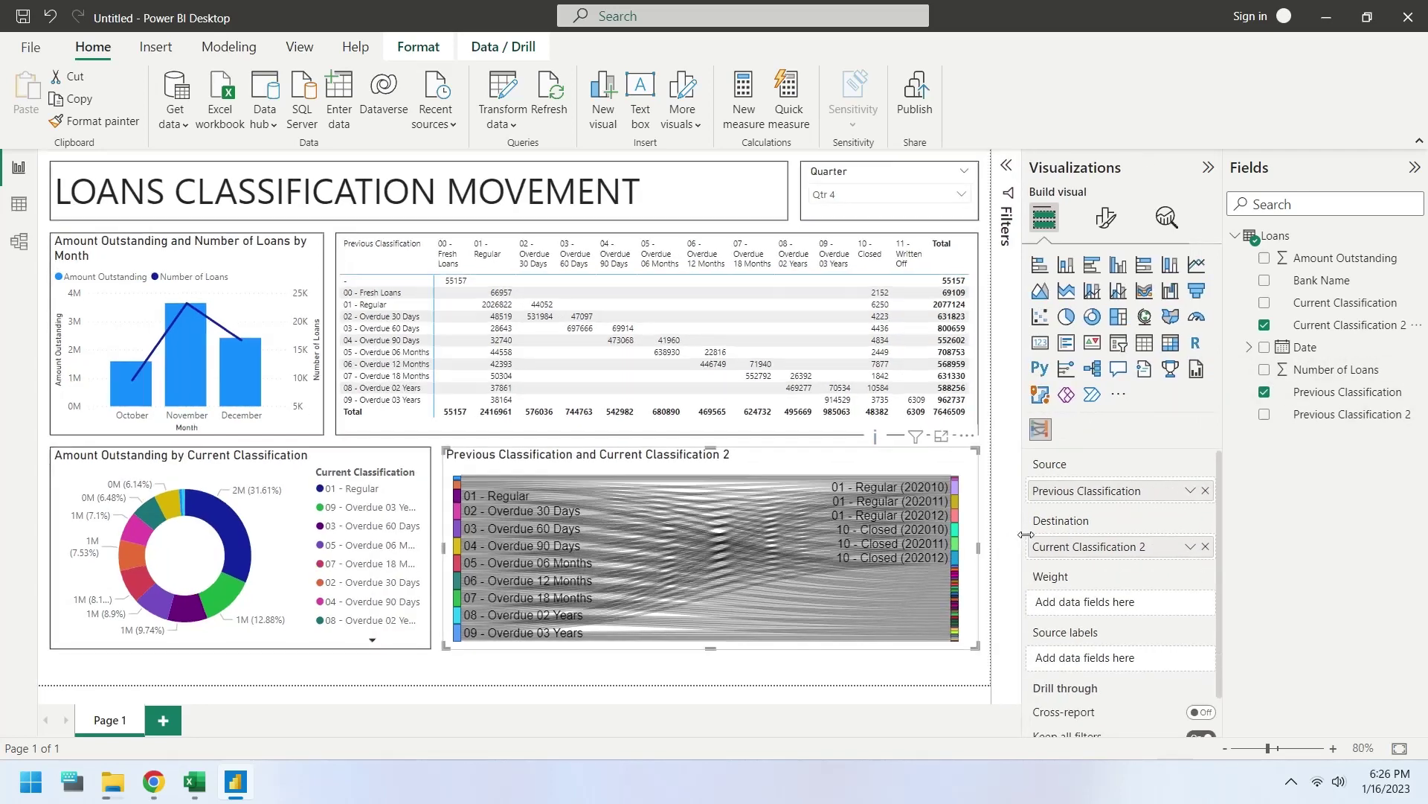
left_click(1205, 517)
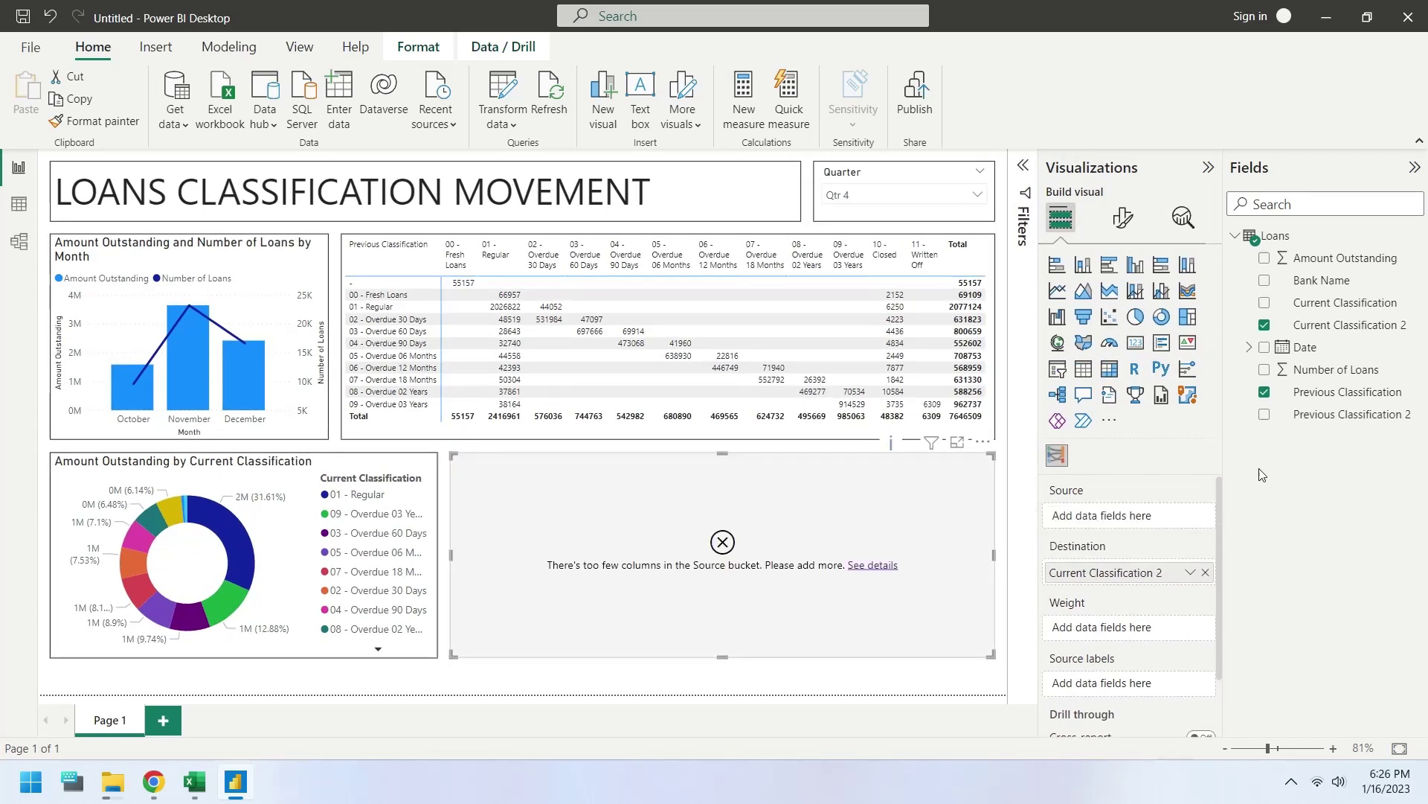
left_click_drag(1317, 406, 1140, 524)
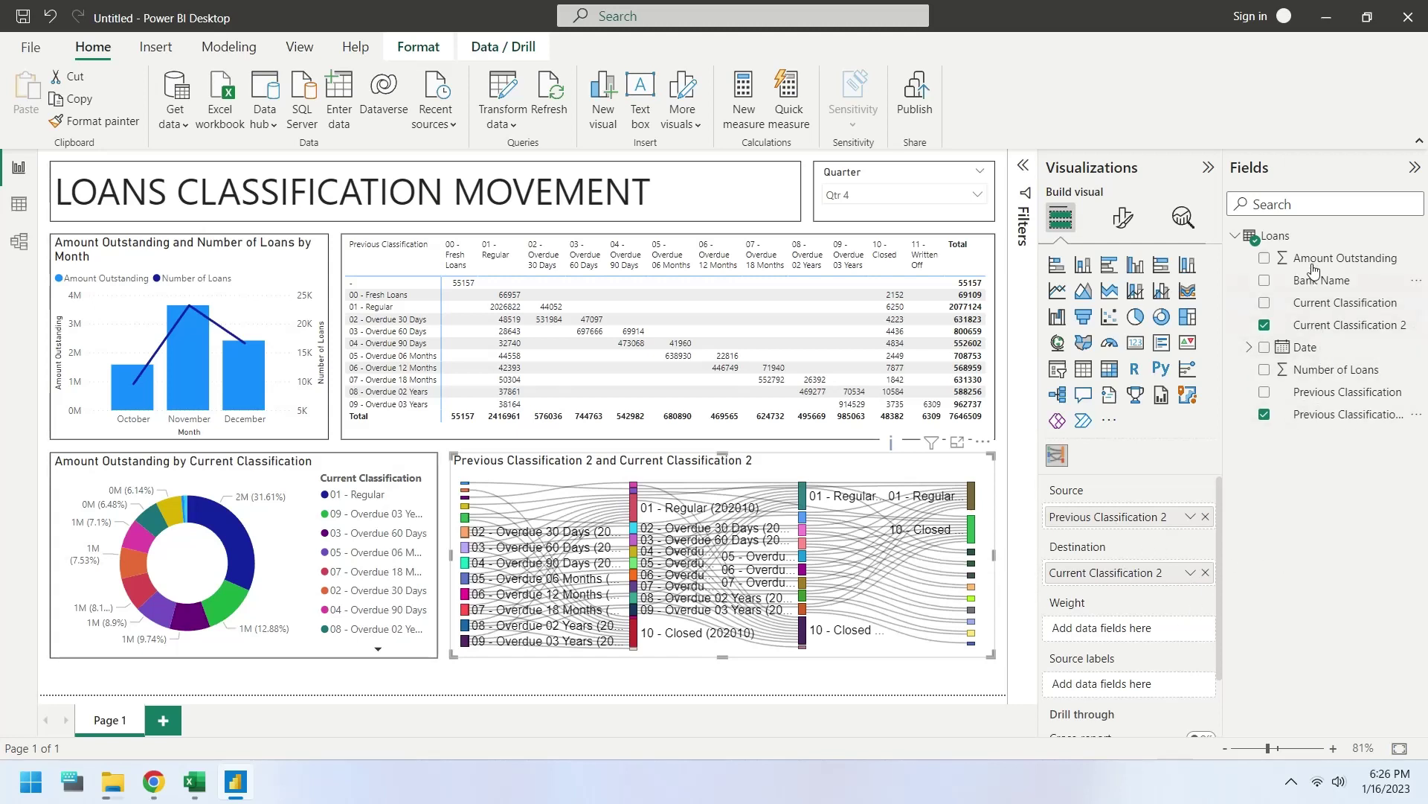
left_click_drag(1345, 258, 1116, 629)
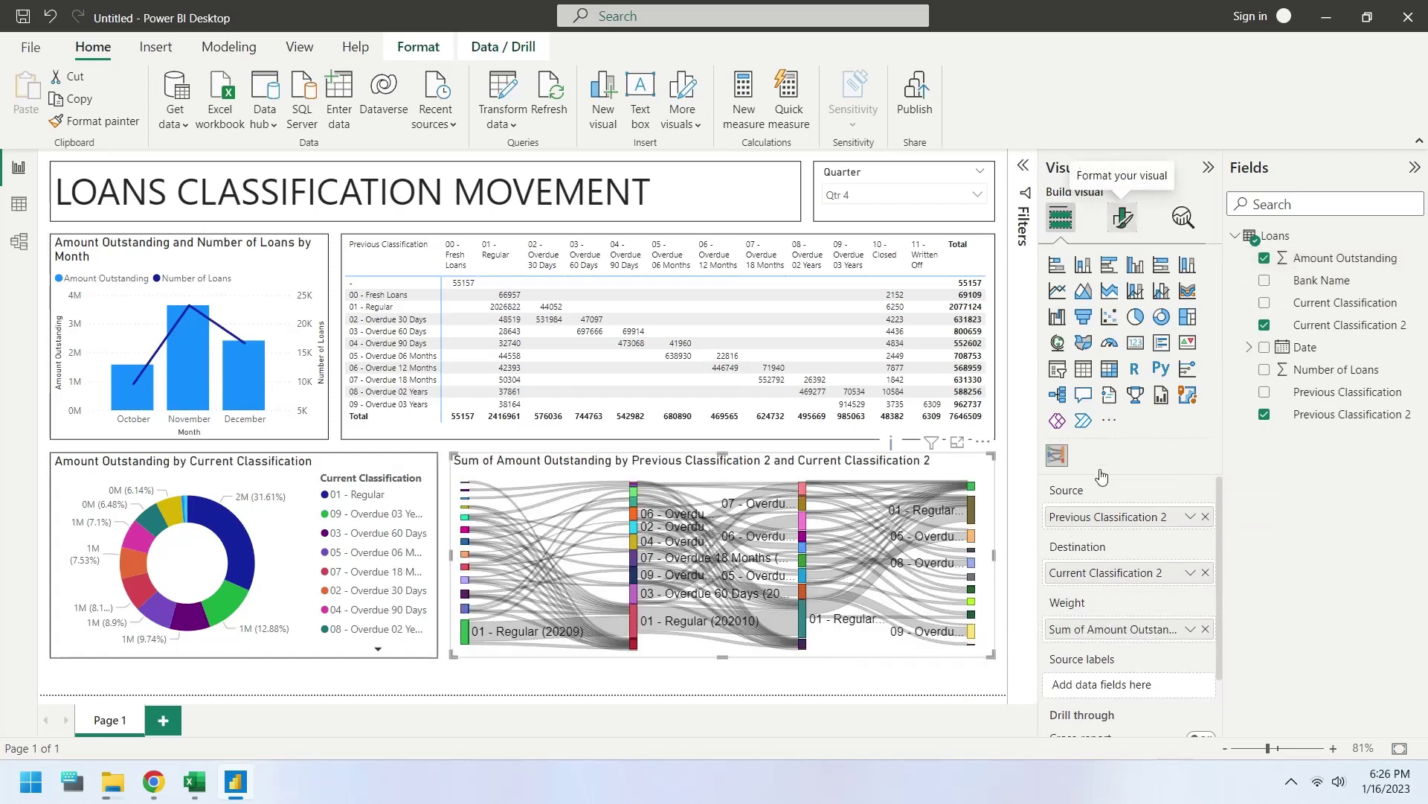
Turn on a visual border for the Sankey chart.
left_click(1123, 217)
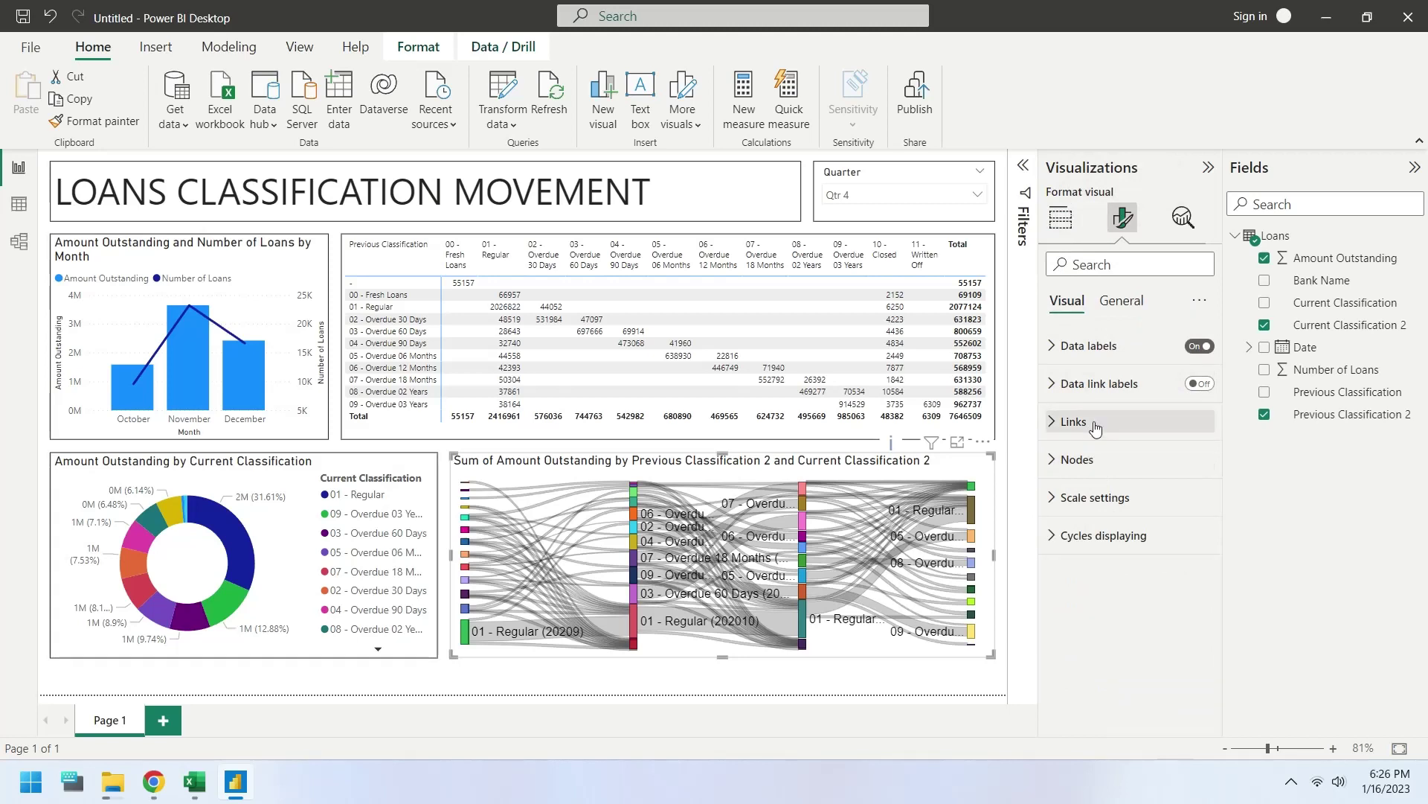
left_click(1111, 301)
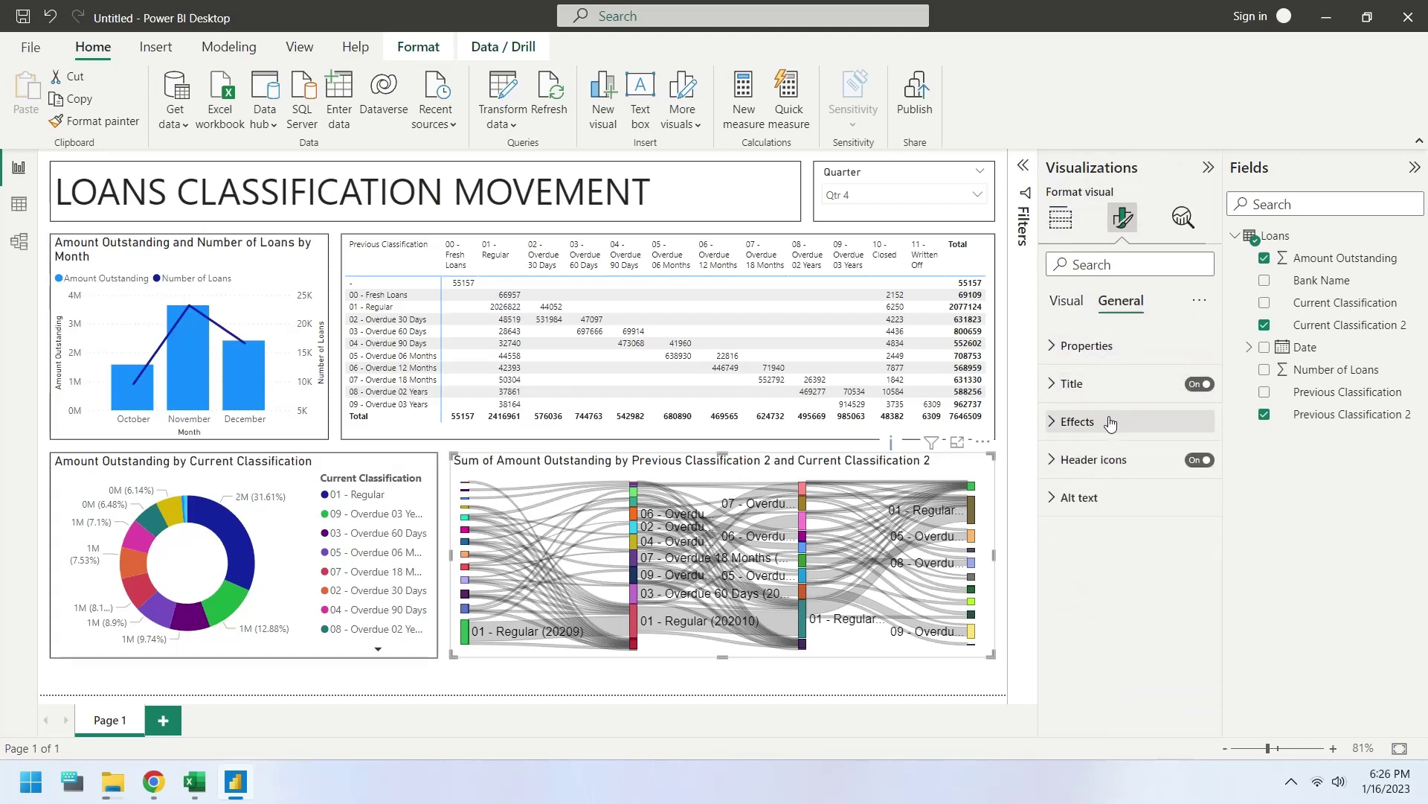
left_click(1108, 421)
left_click(1191, 611)
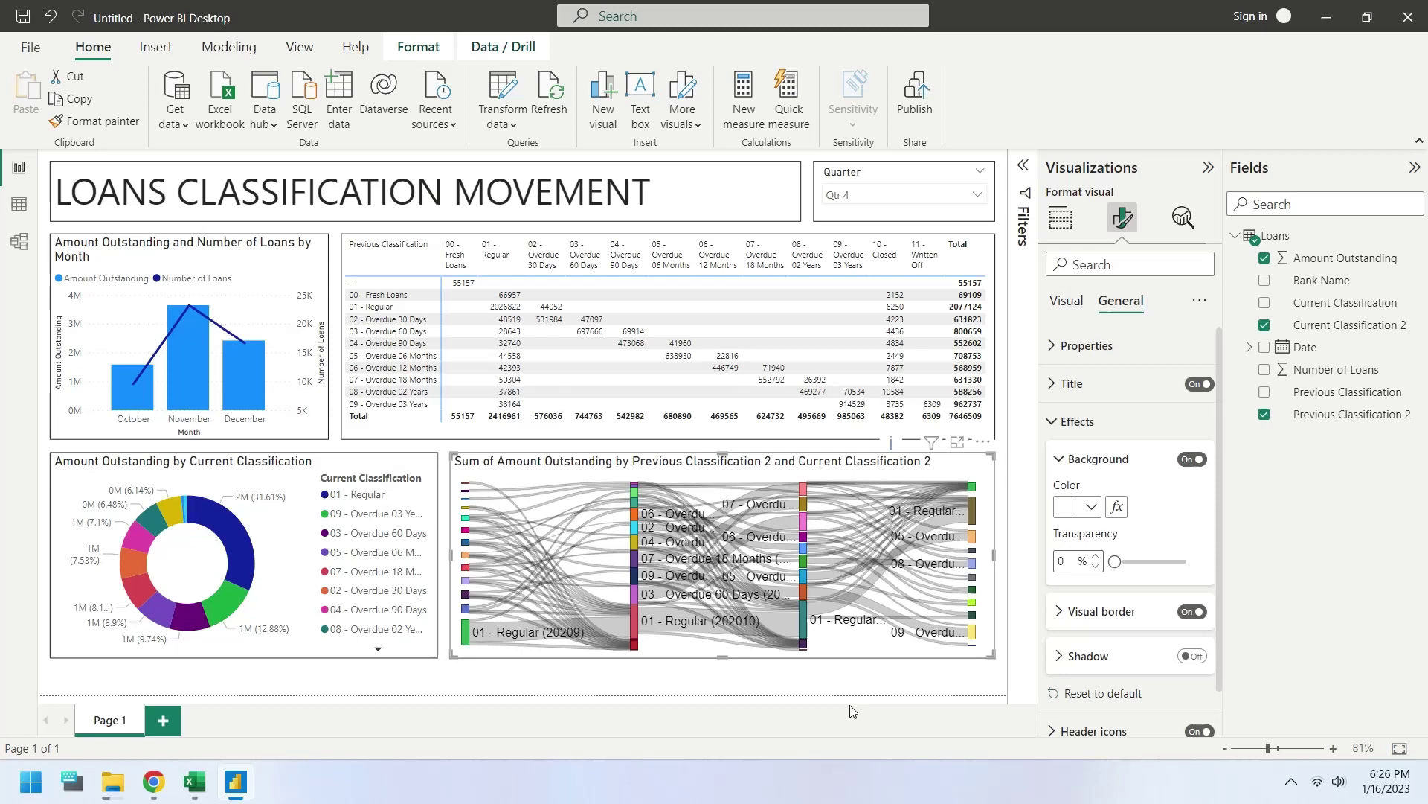
Stretch the donut and Sankey charts down toward the page bottom.
left_click(293, 659)
mouse_move(245, 662)
left_mouse_down()
mouse_move(242, 693)
mouse_move(241, 681)
left_mouse_up()
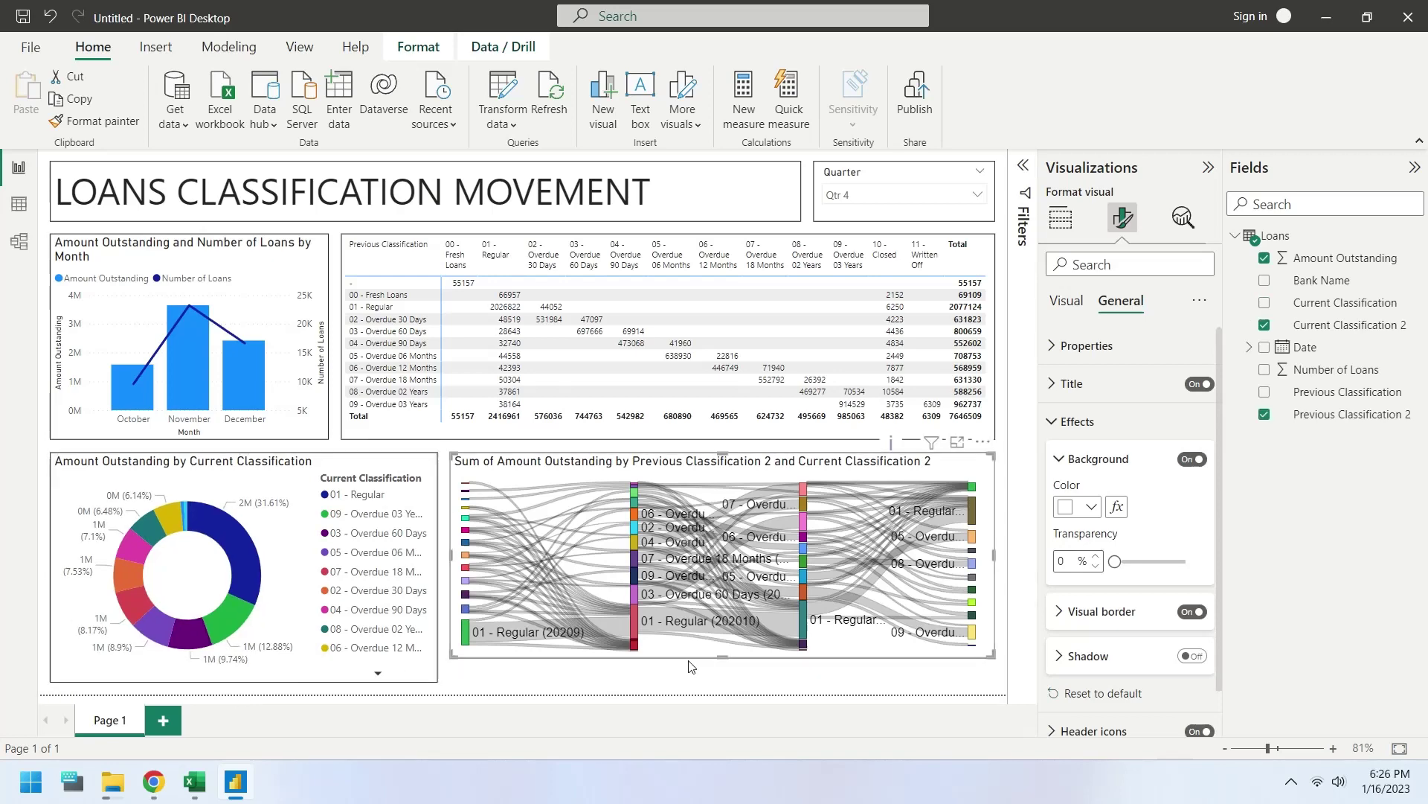
left_click_drag(685, 658, 766, 681)
Rename the Sankey source field to 'Previous Classification', dropping the trailing 2.
left_click(1061, 217)
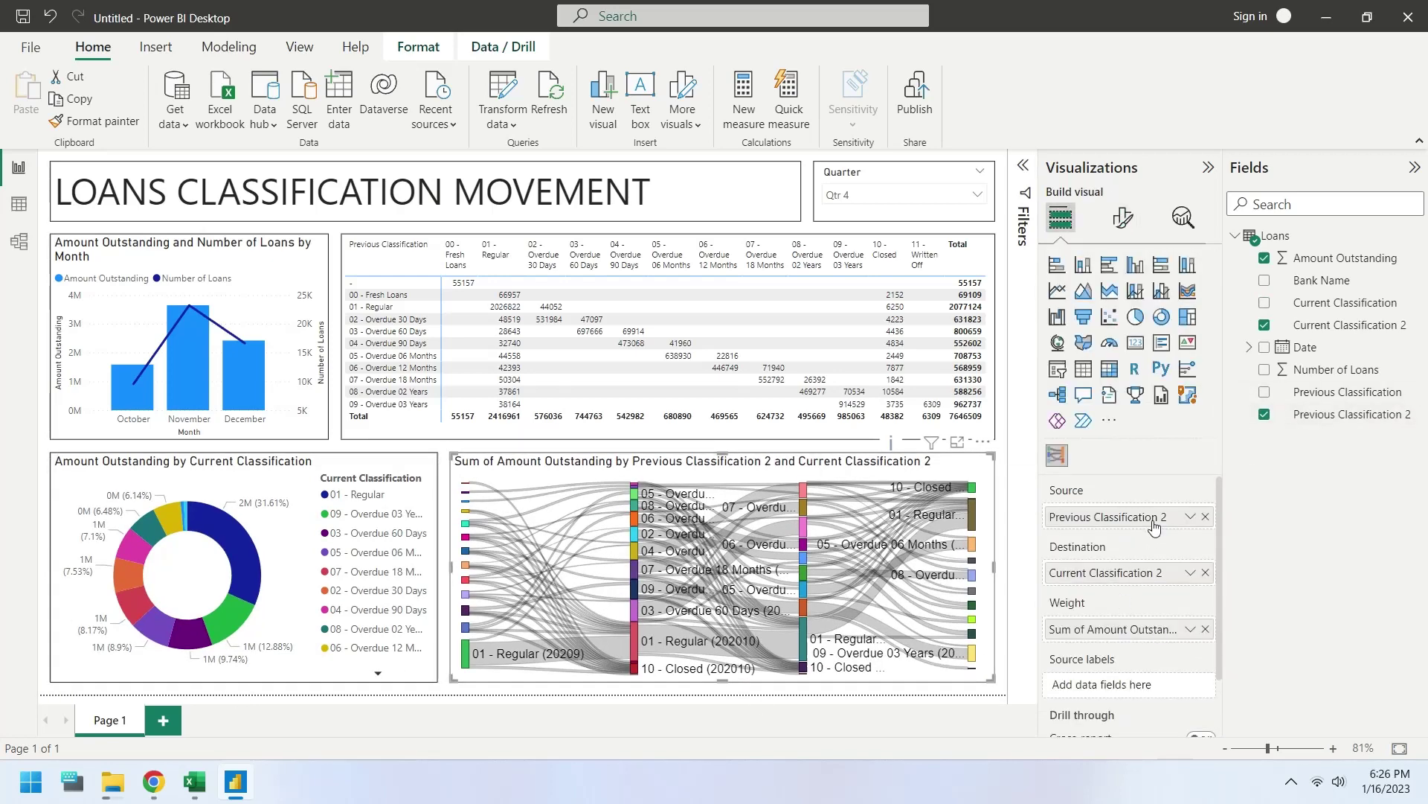
double_click(1103, 516)
key("BackSpace")
key("BackSpace")
key("Return")
Rename the Sankey destination field to 'Current Classification' and filter the dashboard to Qtr 1.
double_click(1101, 572)
key("BackSpace")
key("BackSpace")
key("Return")
left_click(939, 701)
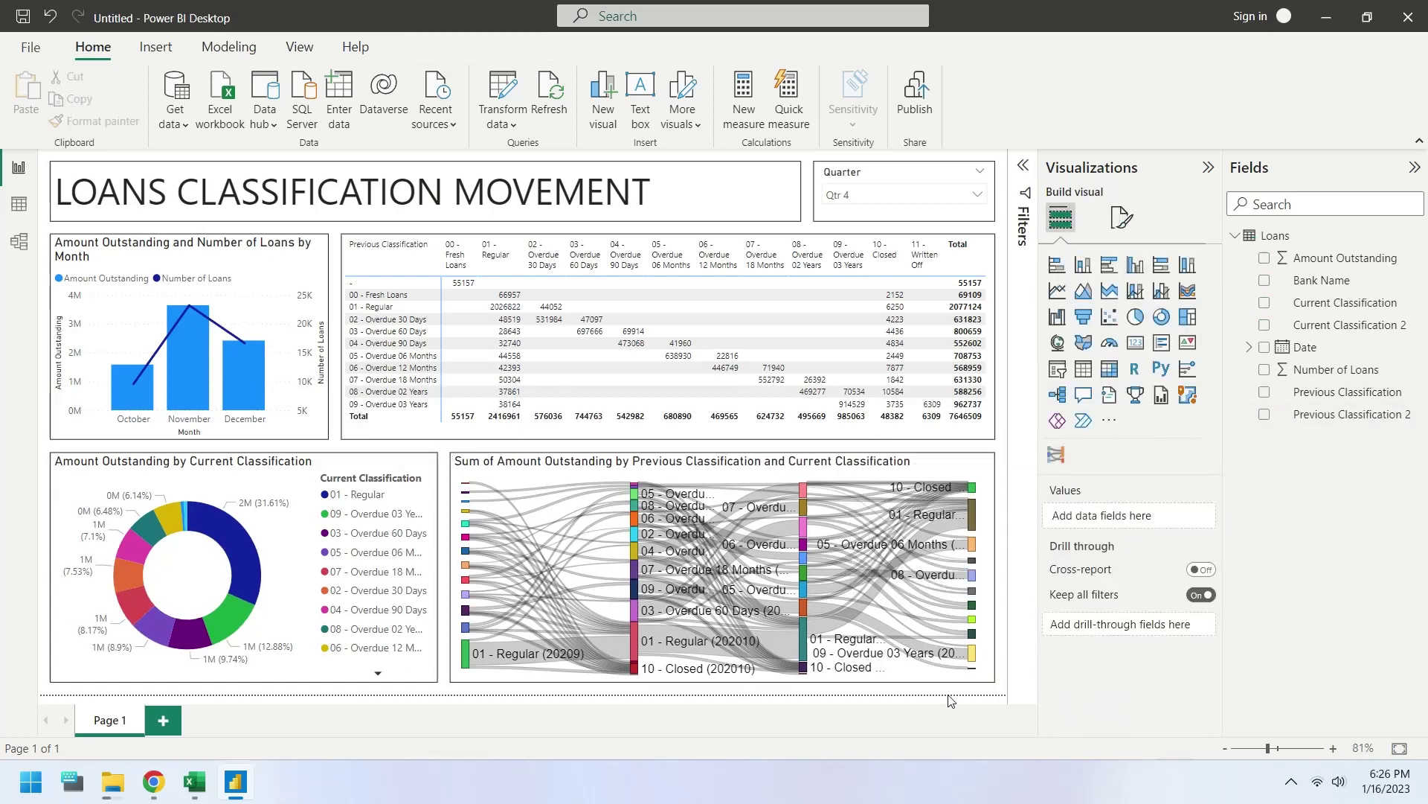